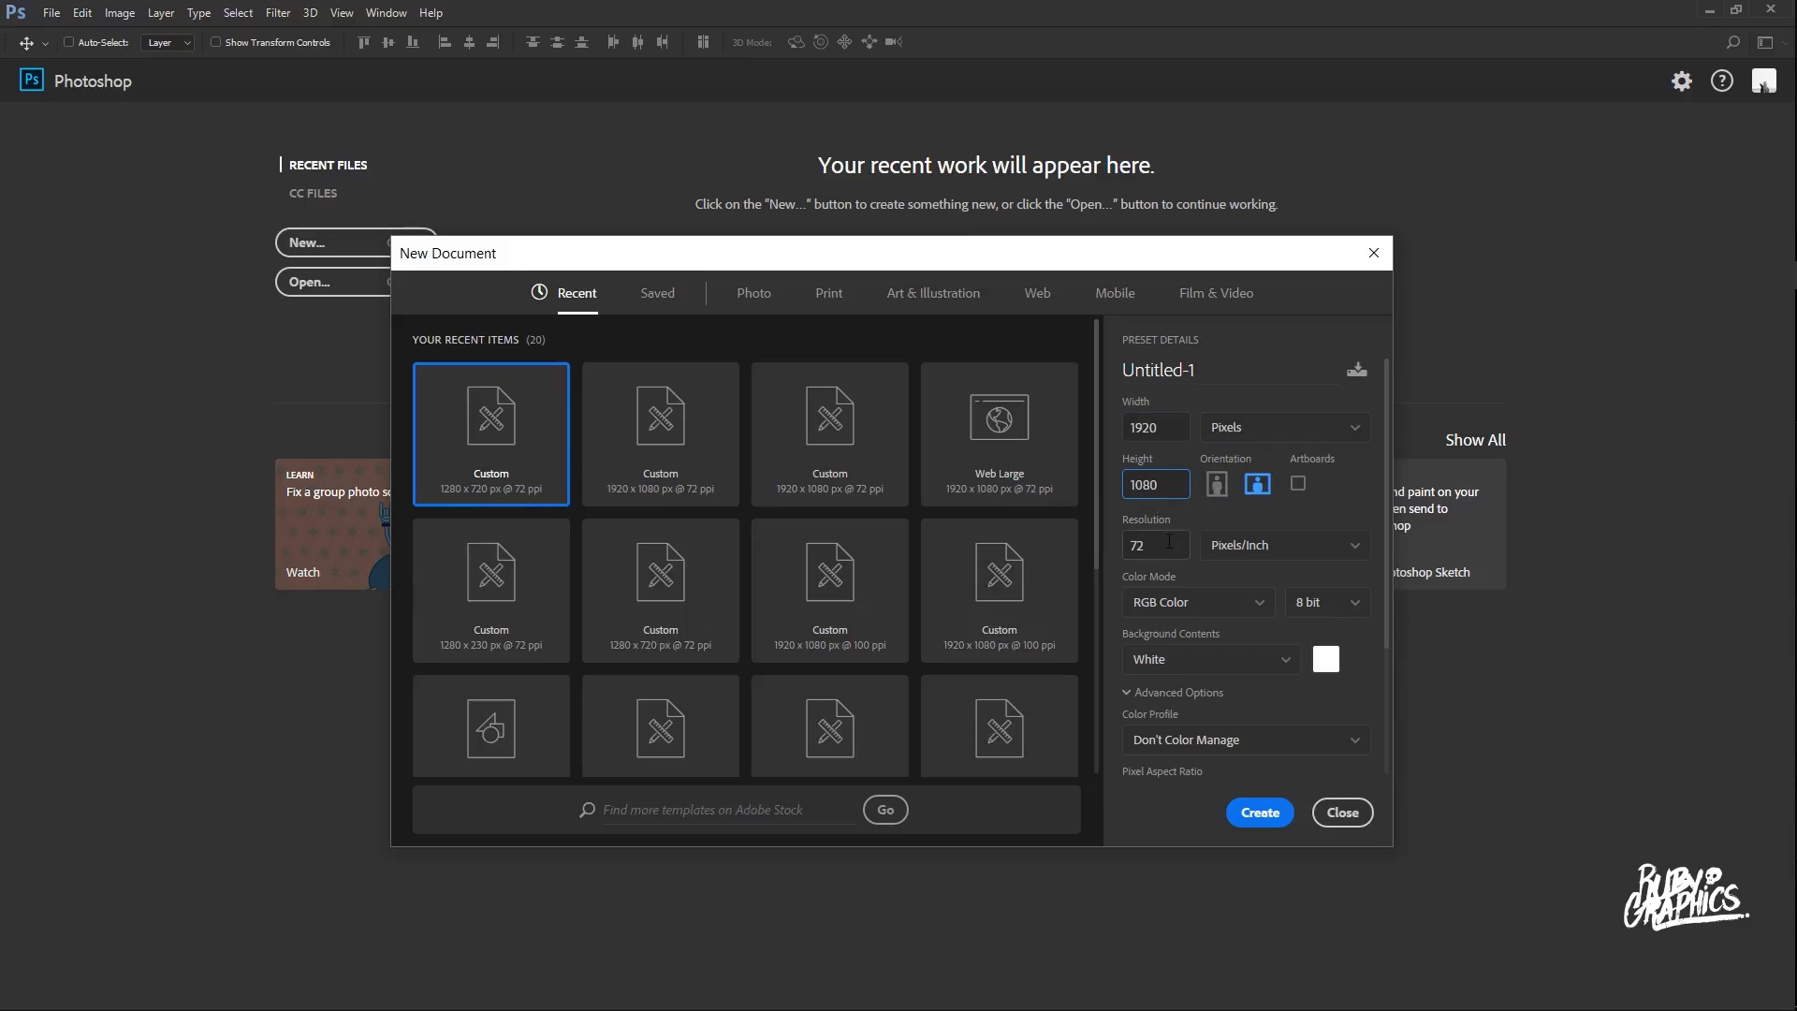
Set the 1920 × 1080 px document's resolution to 100 pixels/inch and its background contents to Transparent, and create it.
left_click(1170, 541)
key("BackSpace")
key("BackSpace")
type("100")
left_click(1290, 663)
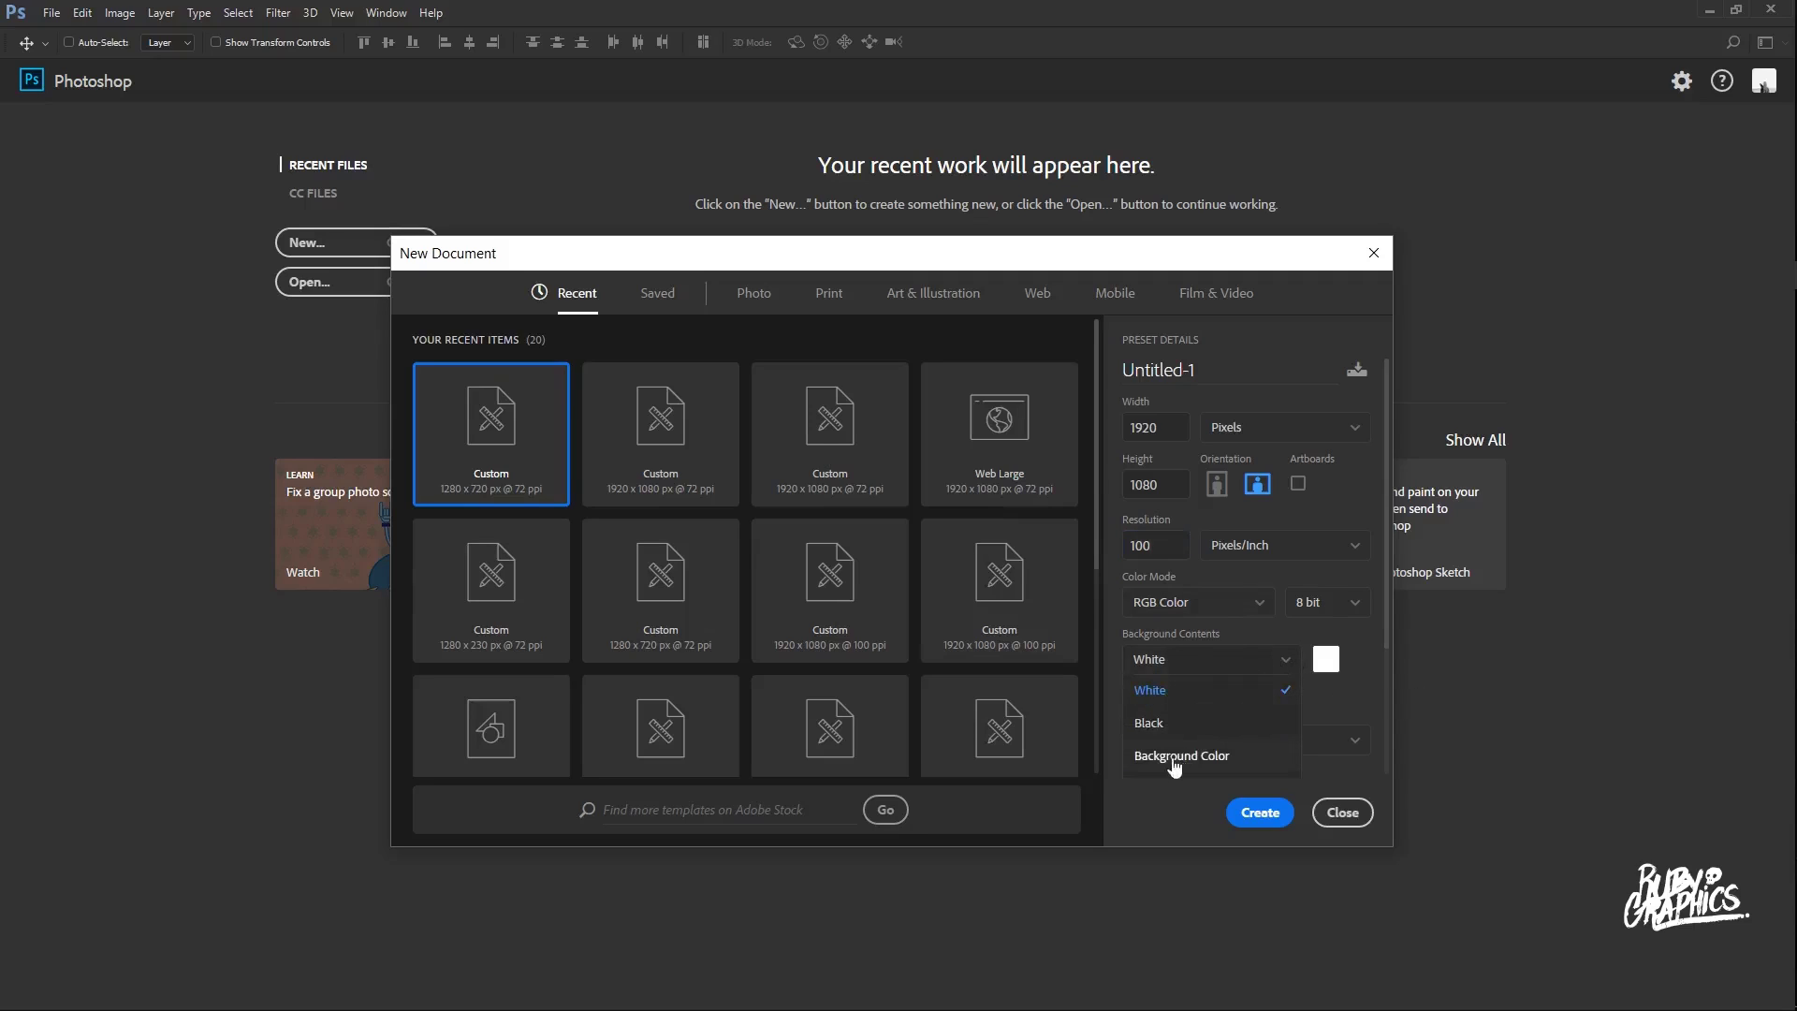
left_click(1178, 612)
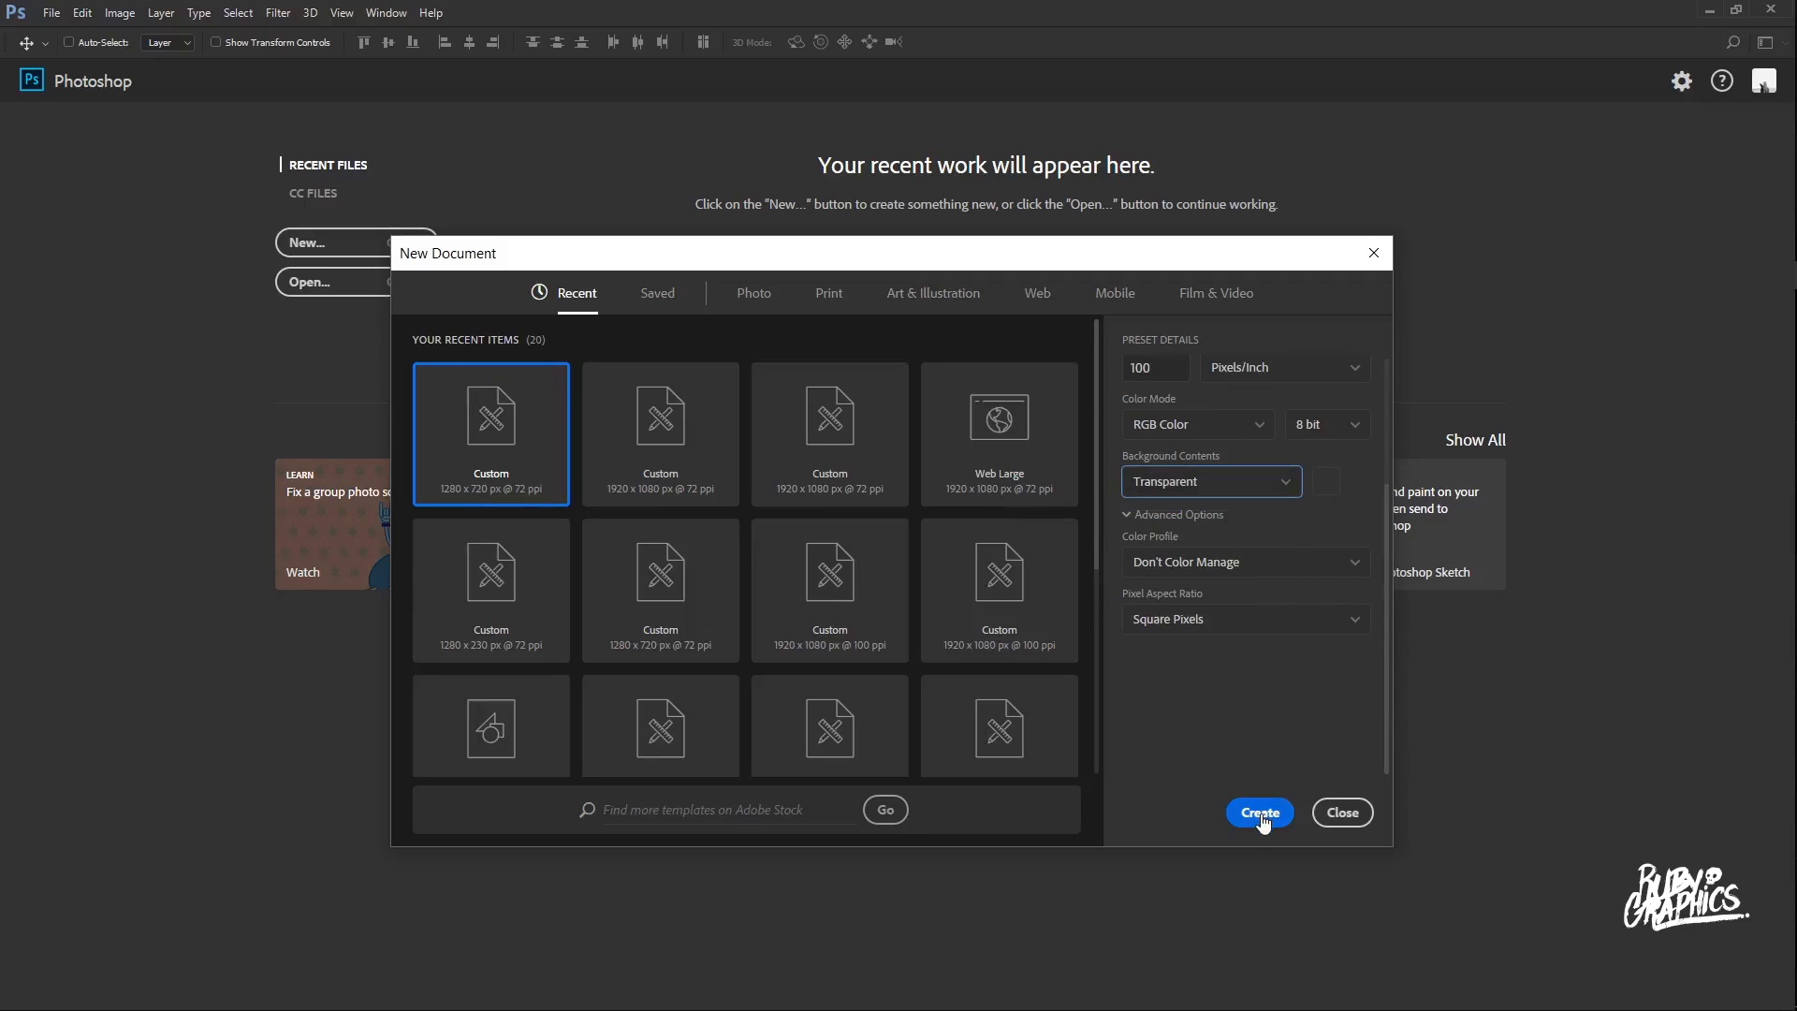
left_click(1261, 813)
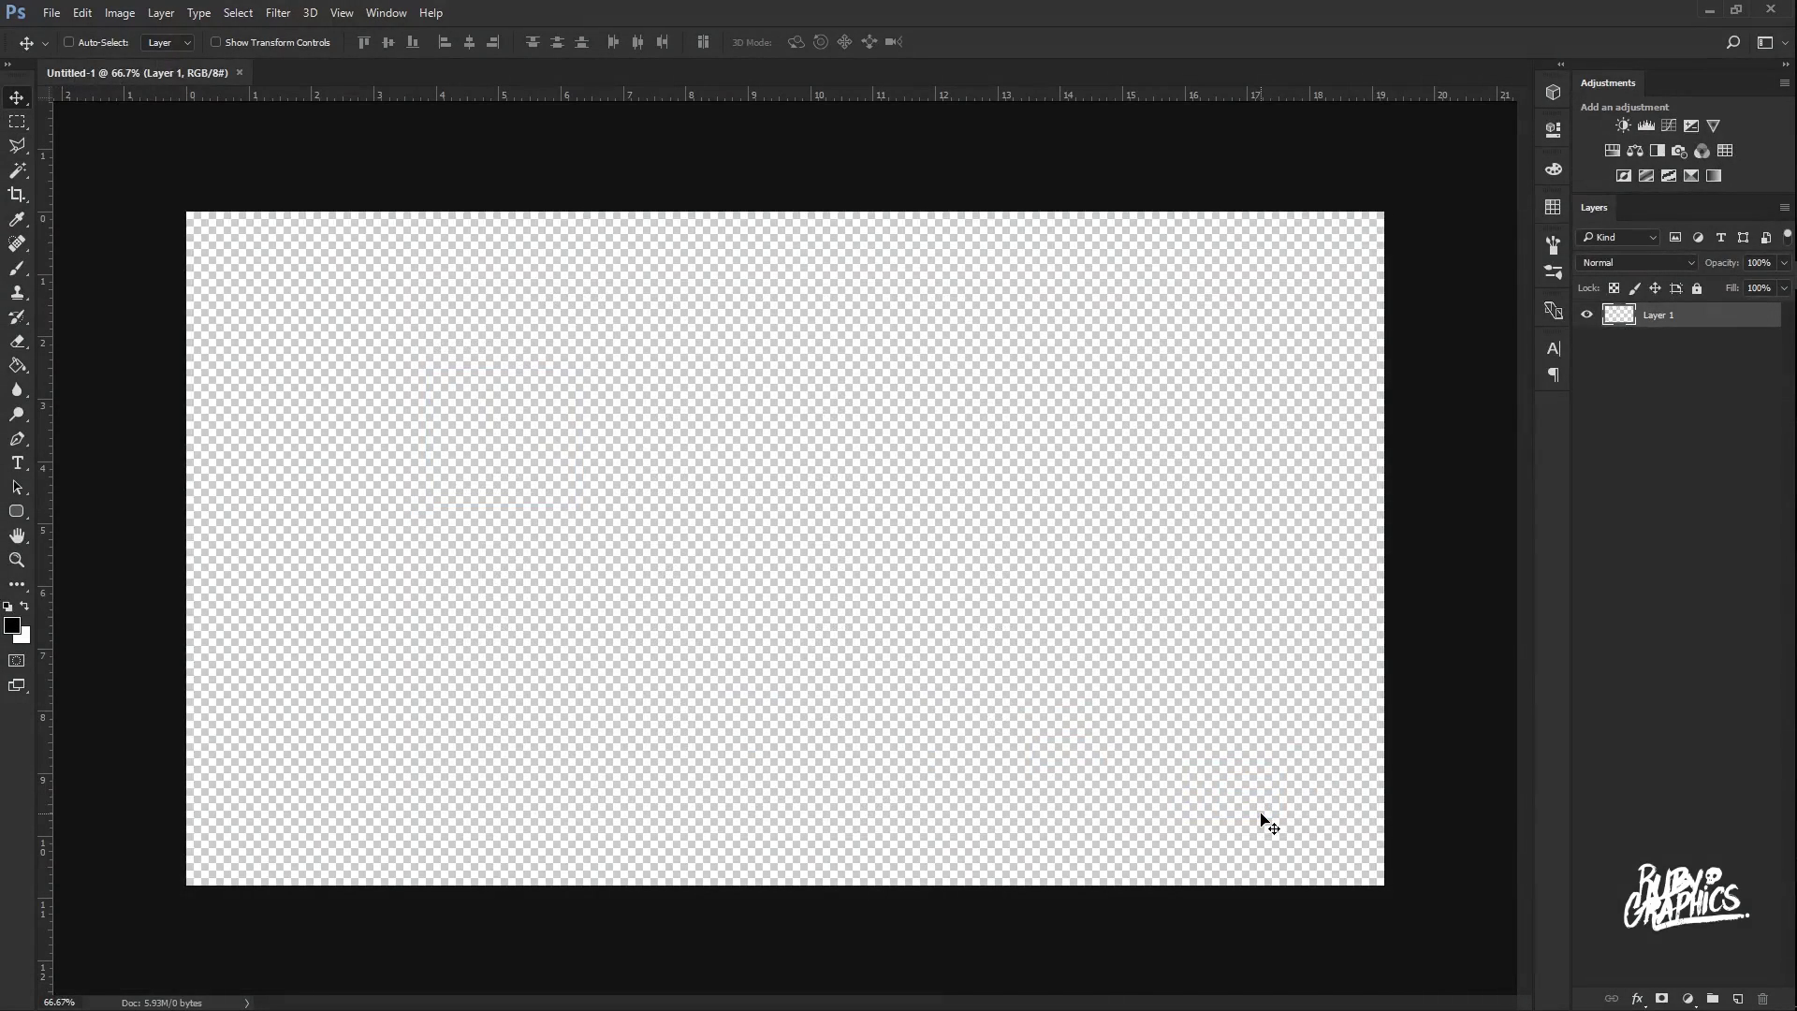
Add a new layer named "Rouned Rectangle" and delete the original Layer 1.
left_click(161, 13)
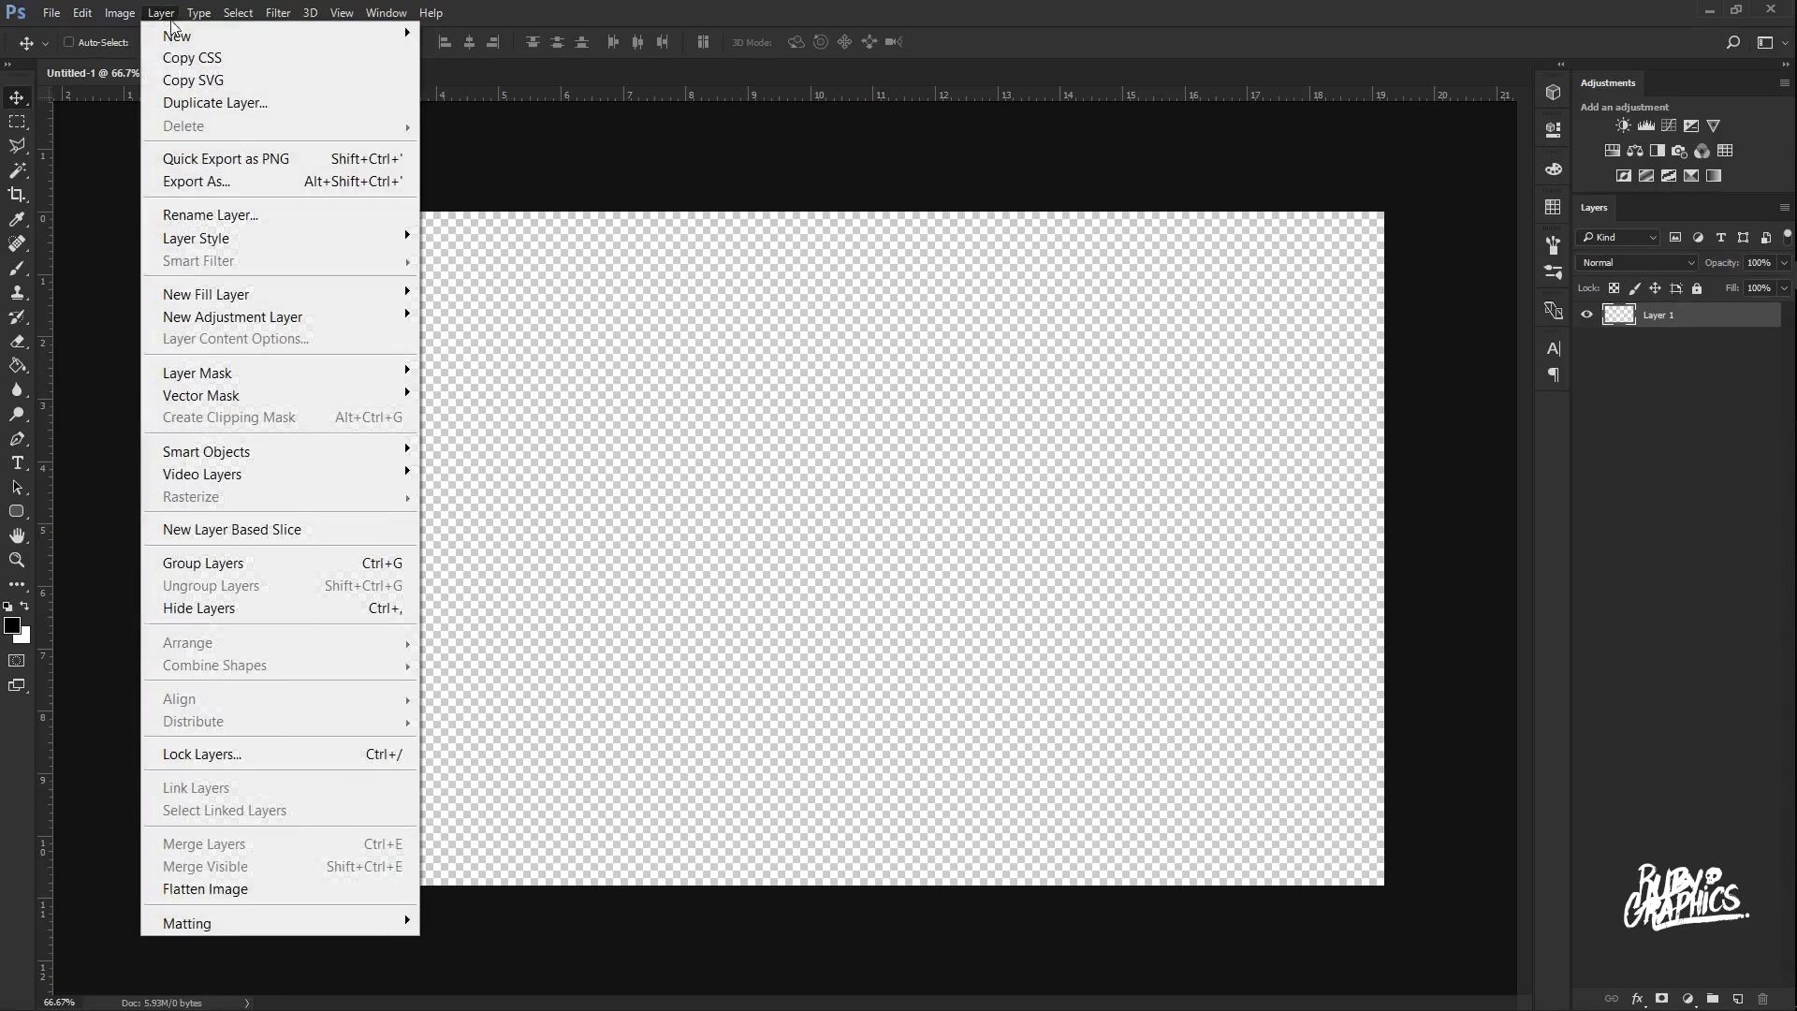
mouse_move(196, 38)
left_click(453, 42)
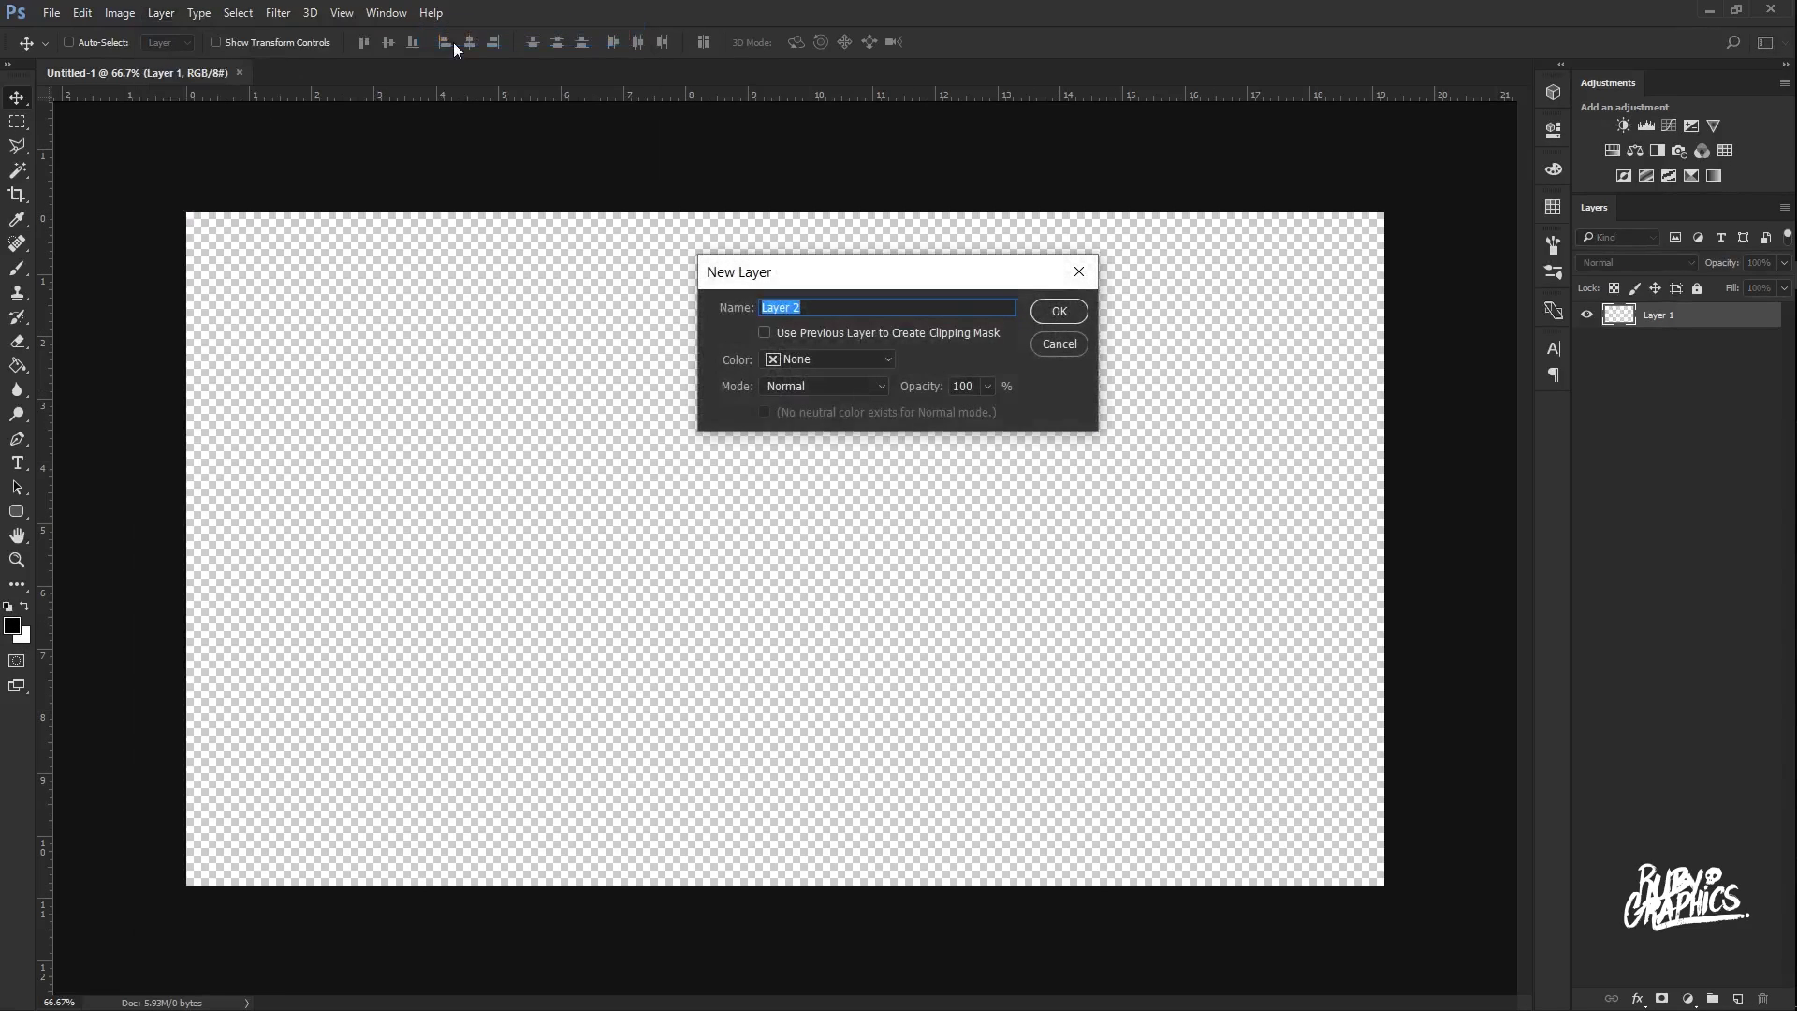
type("Rouned Rectangle")
left_click(1077, 312)
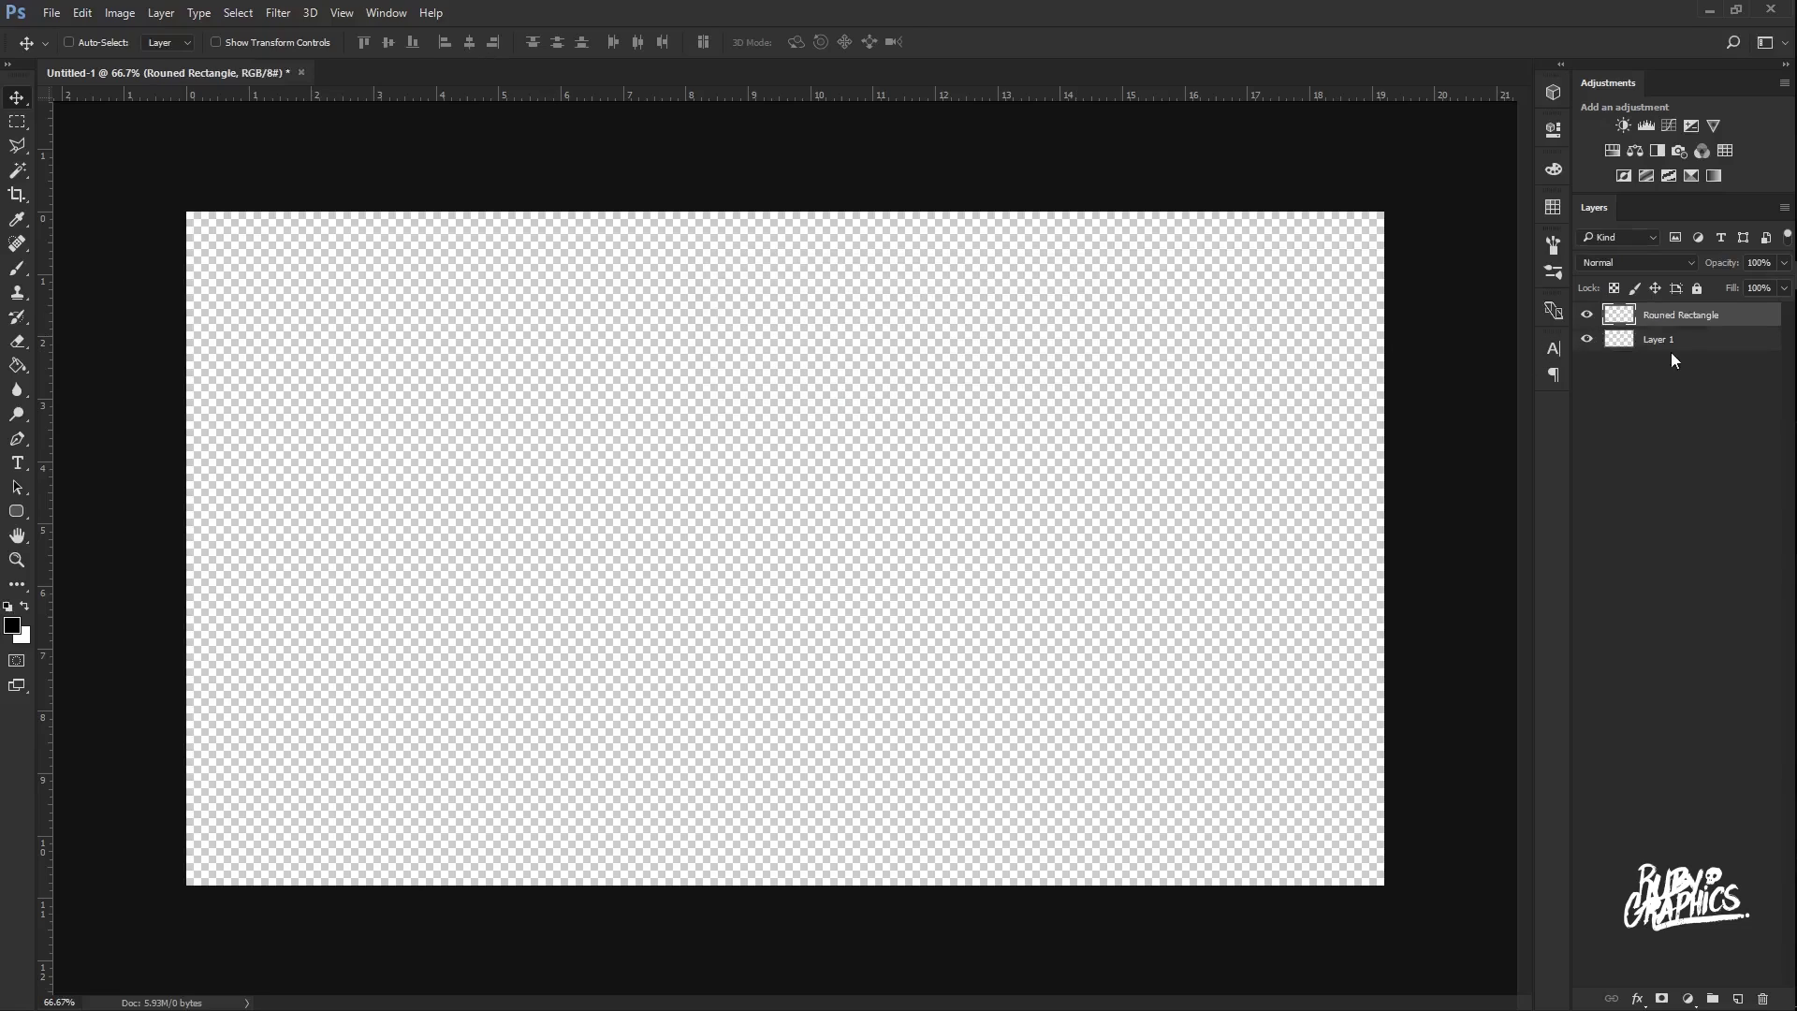
left_click(1663, 341)
key("Delete")
Choose the Rounded Rectangle tool and set its fill colour to #F60D2E.
left_click(384, 12)
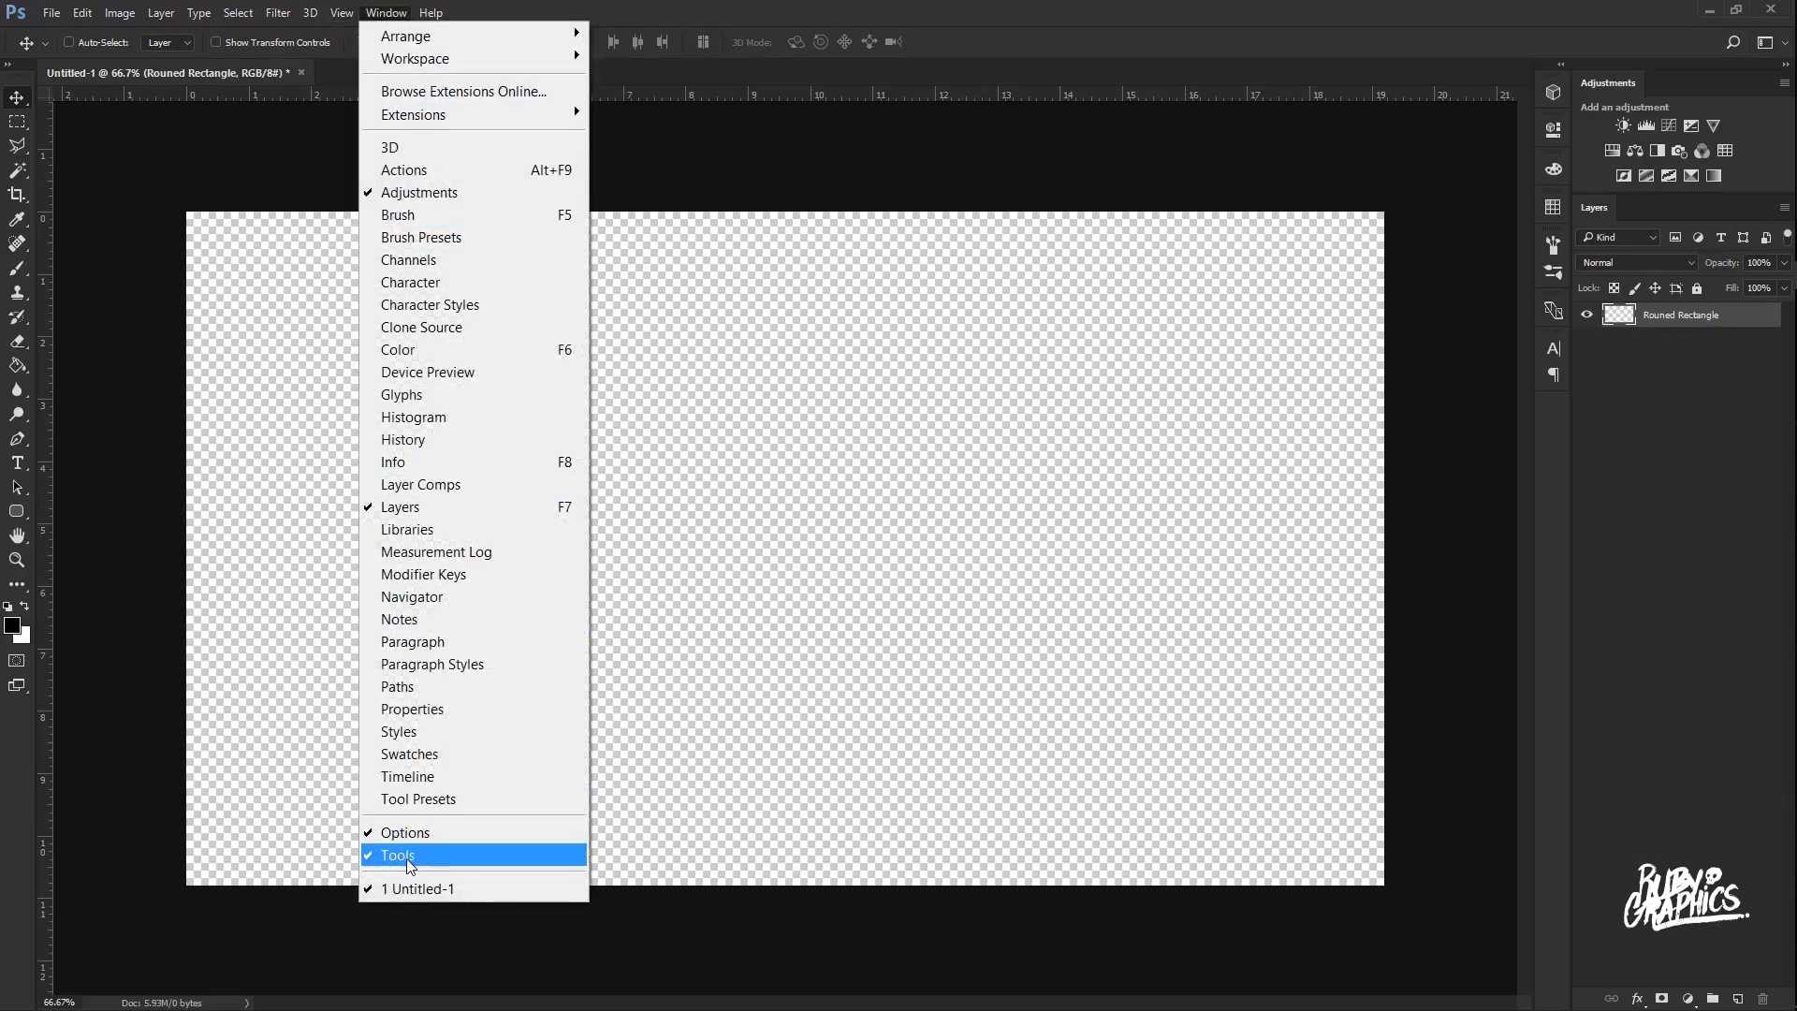
left_click(20, 516)
left_click(20, 516)
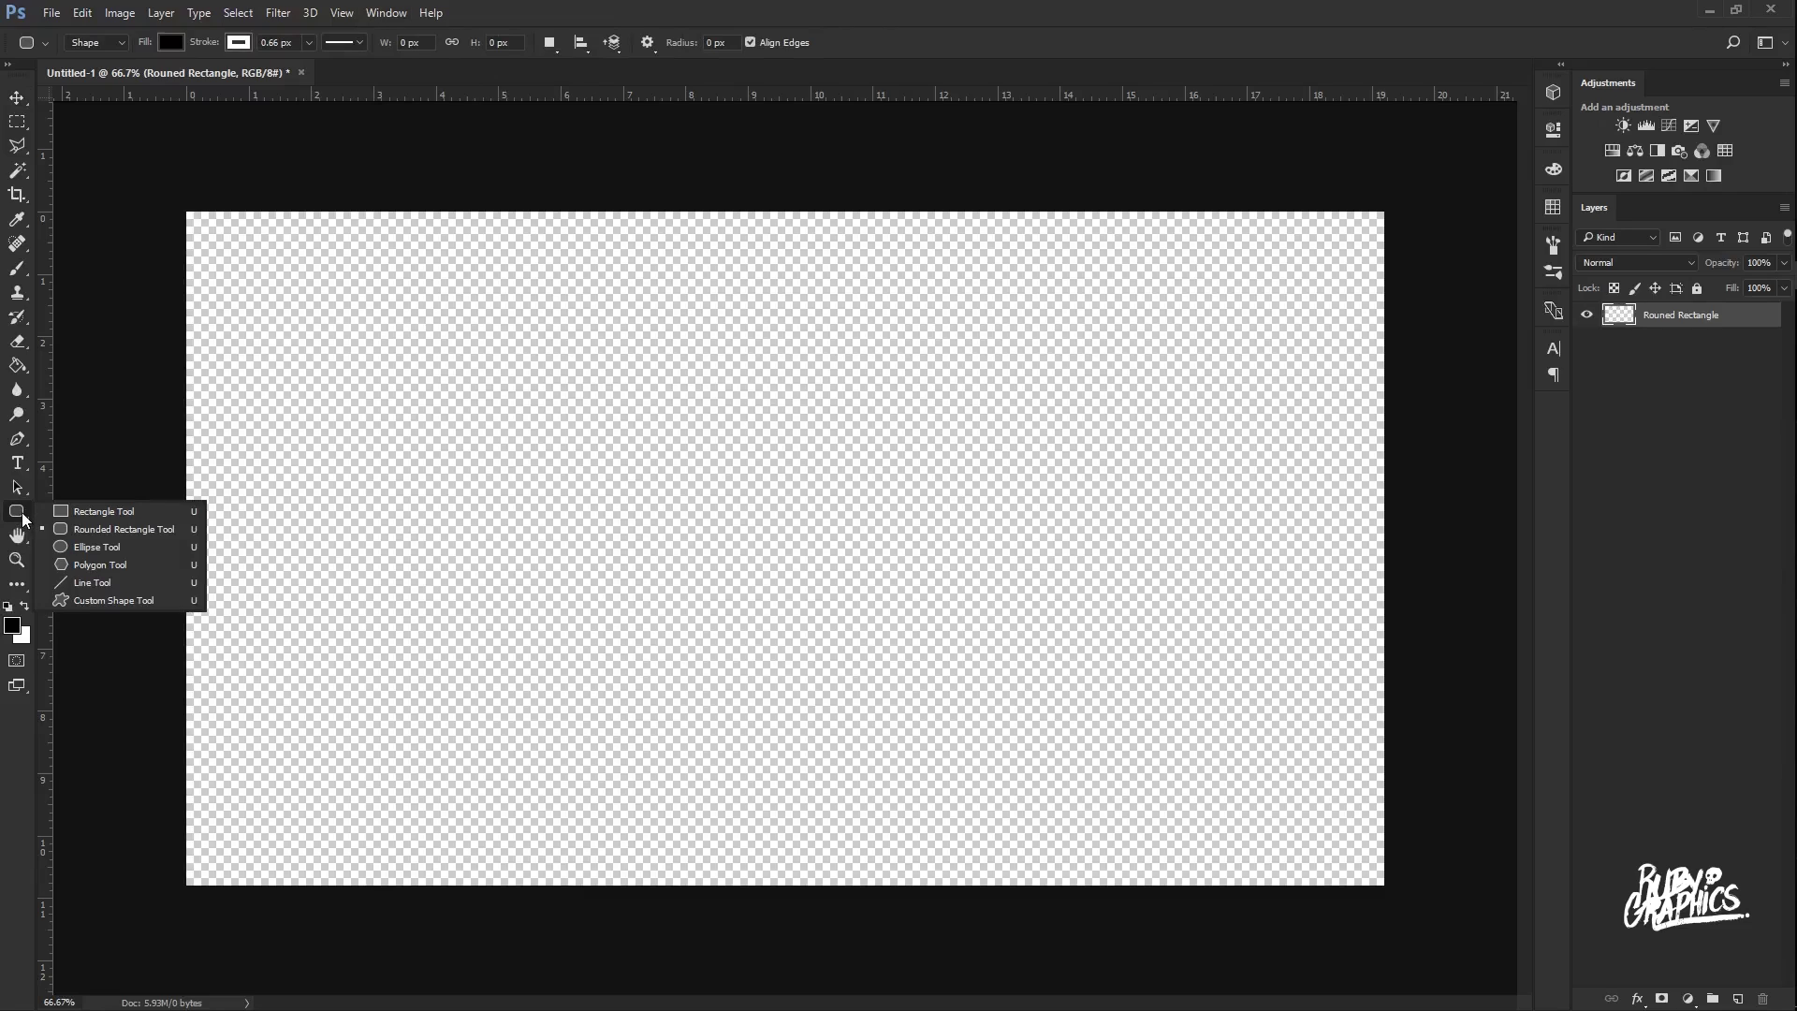
left_click(97, 532)
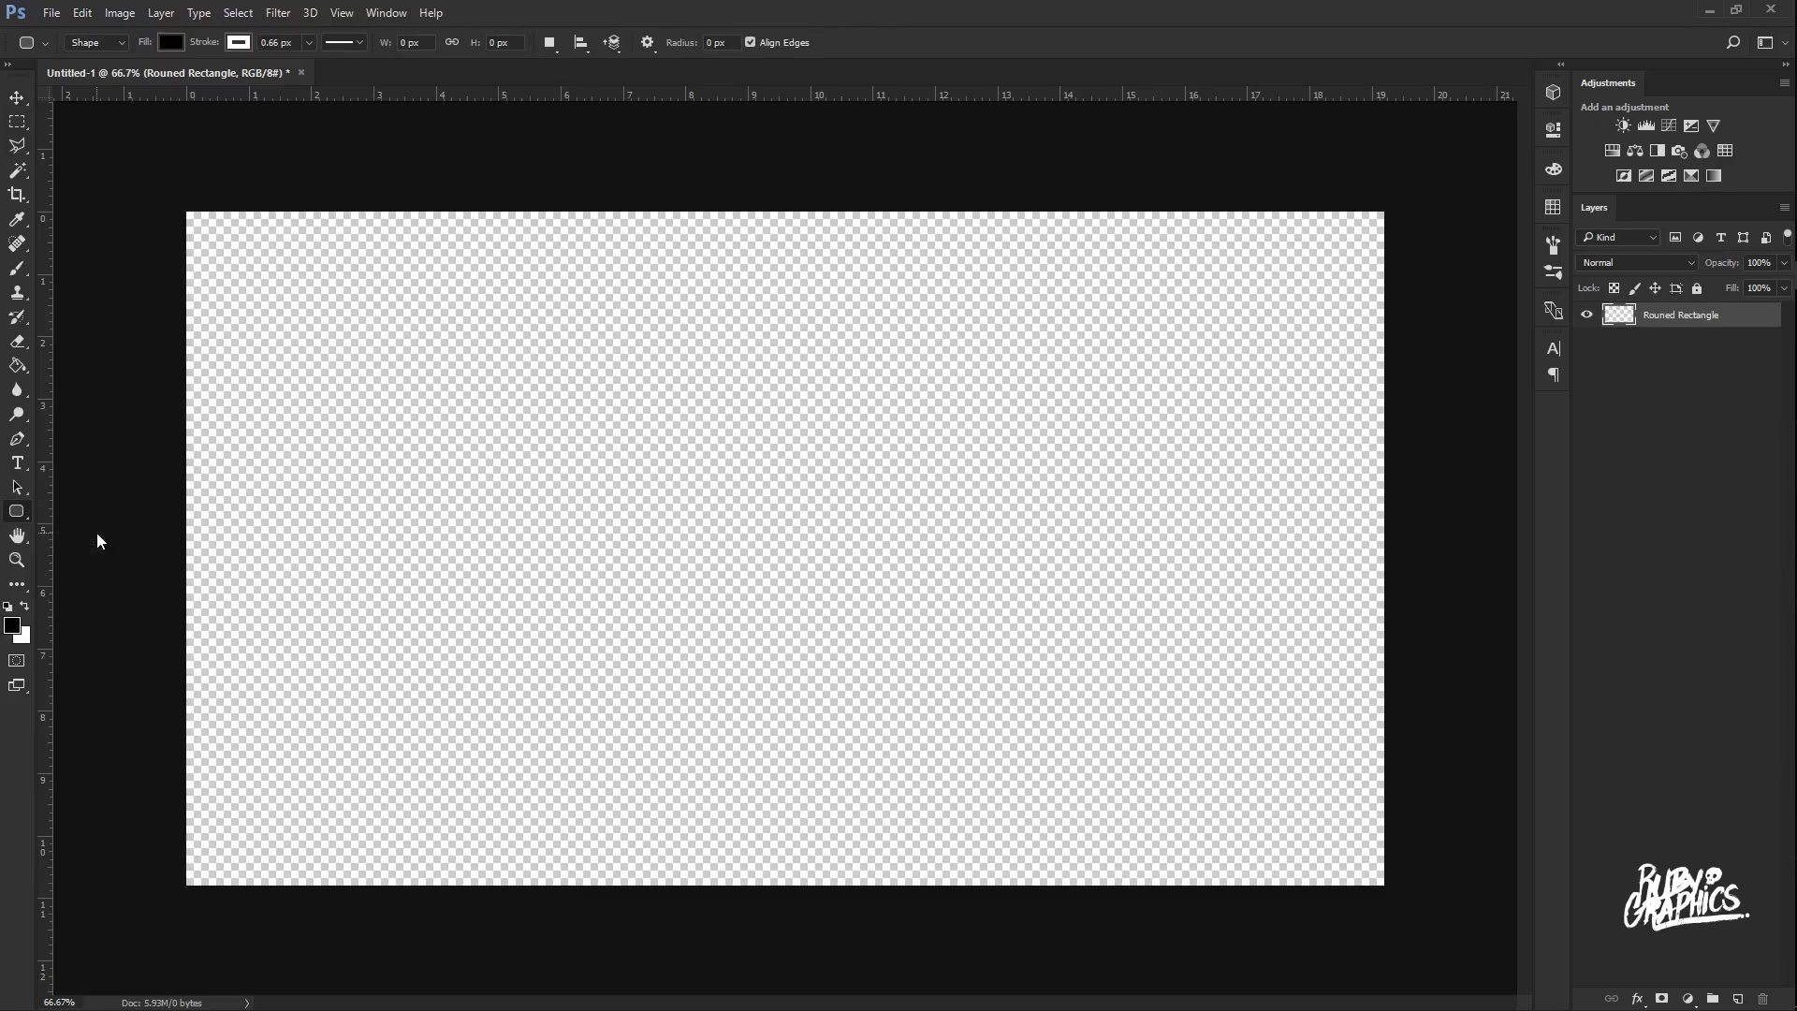
left_click(171, 42)
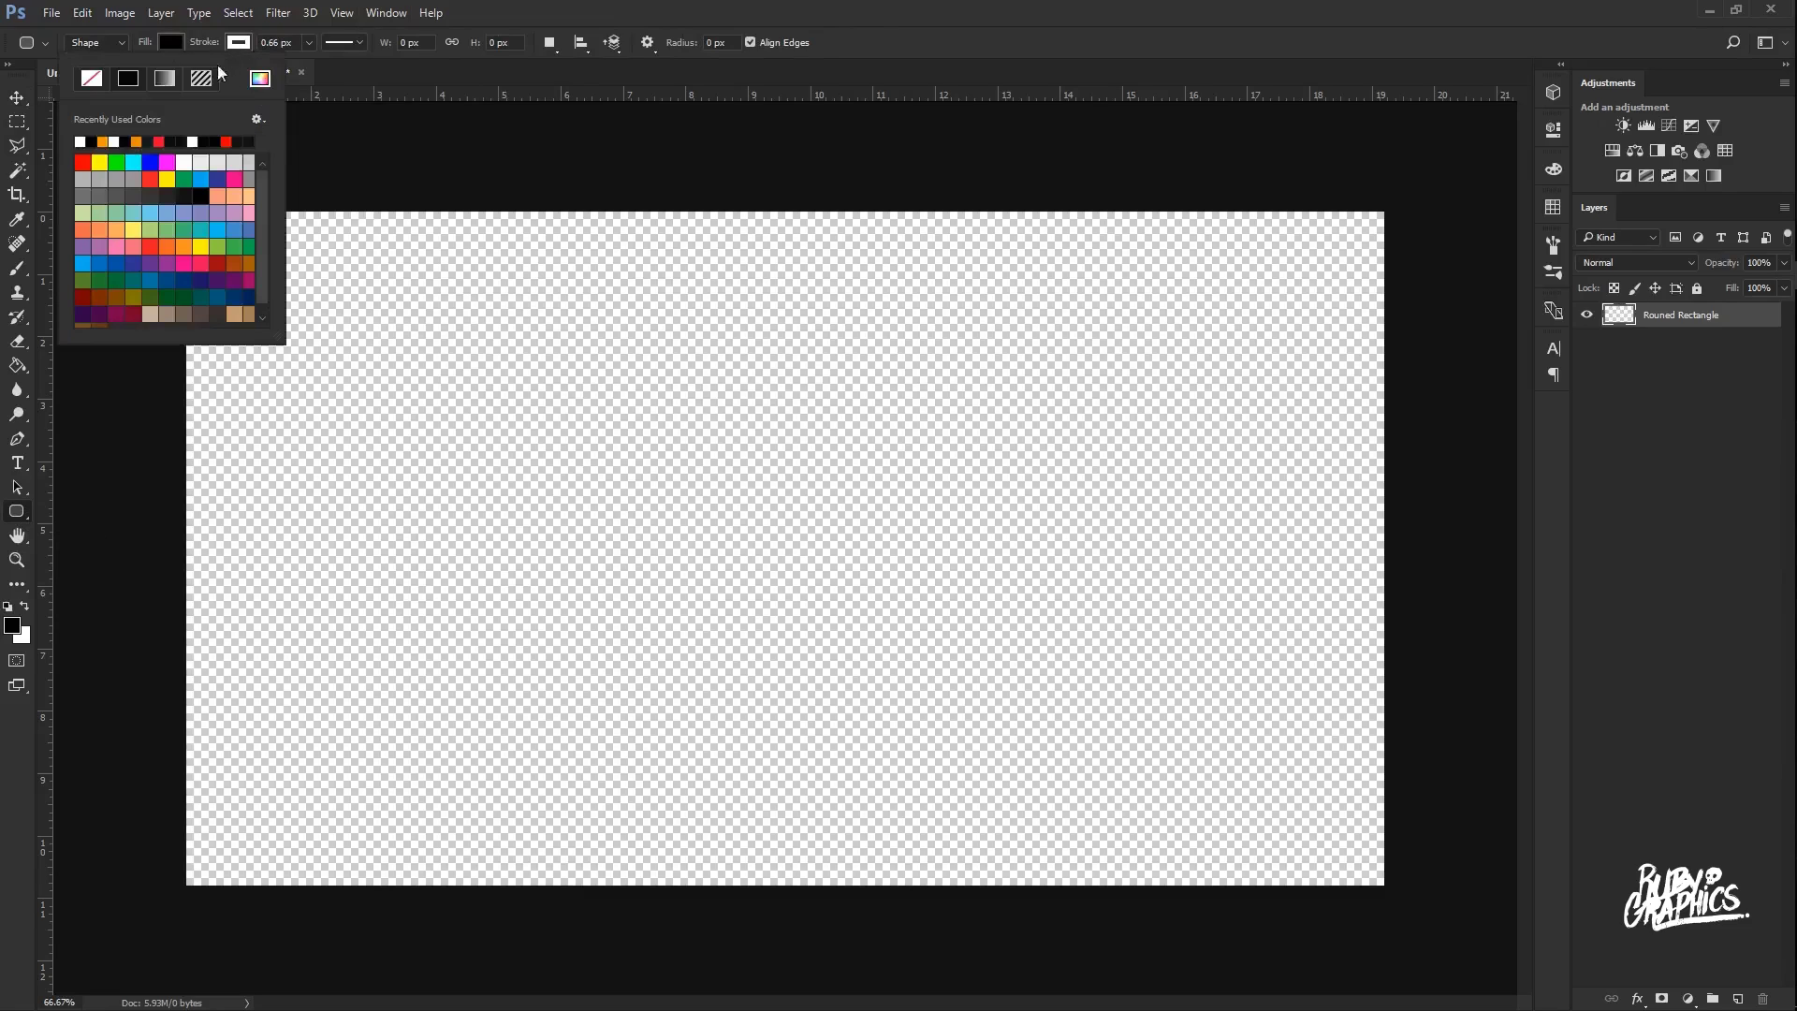
left_click(256, 79)
left_click_drag(1135, 192, 616, 265)
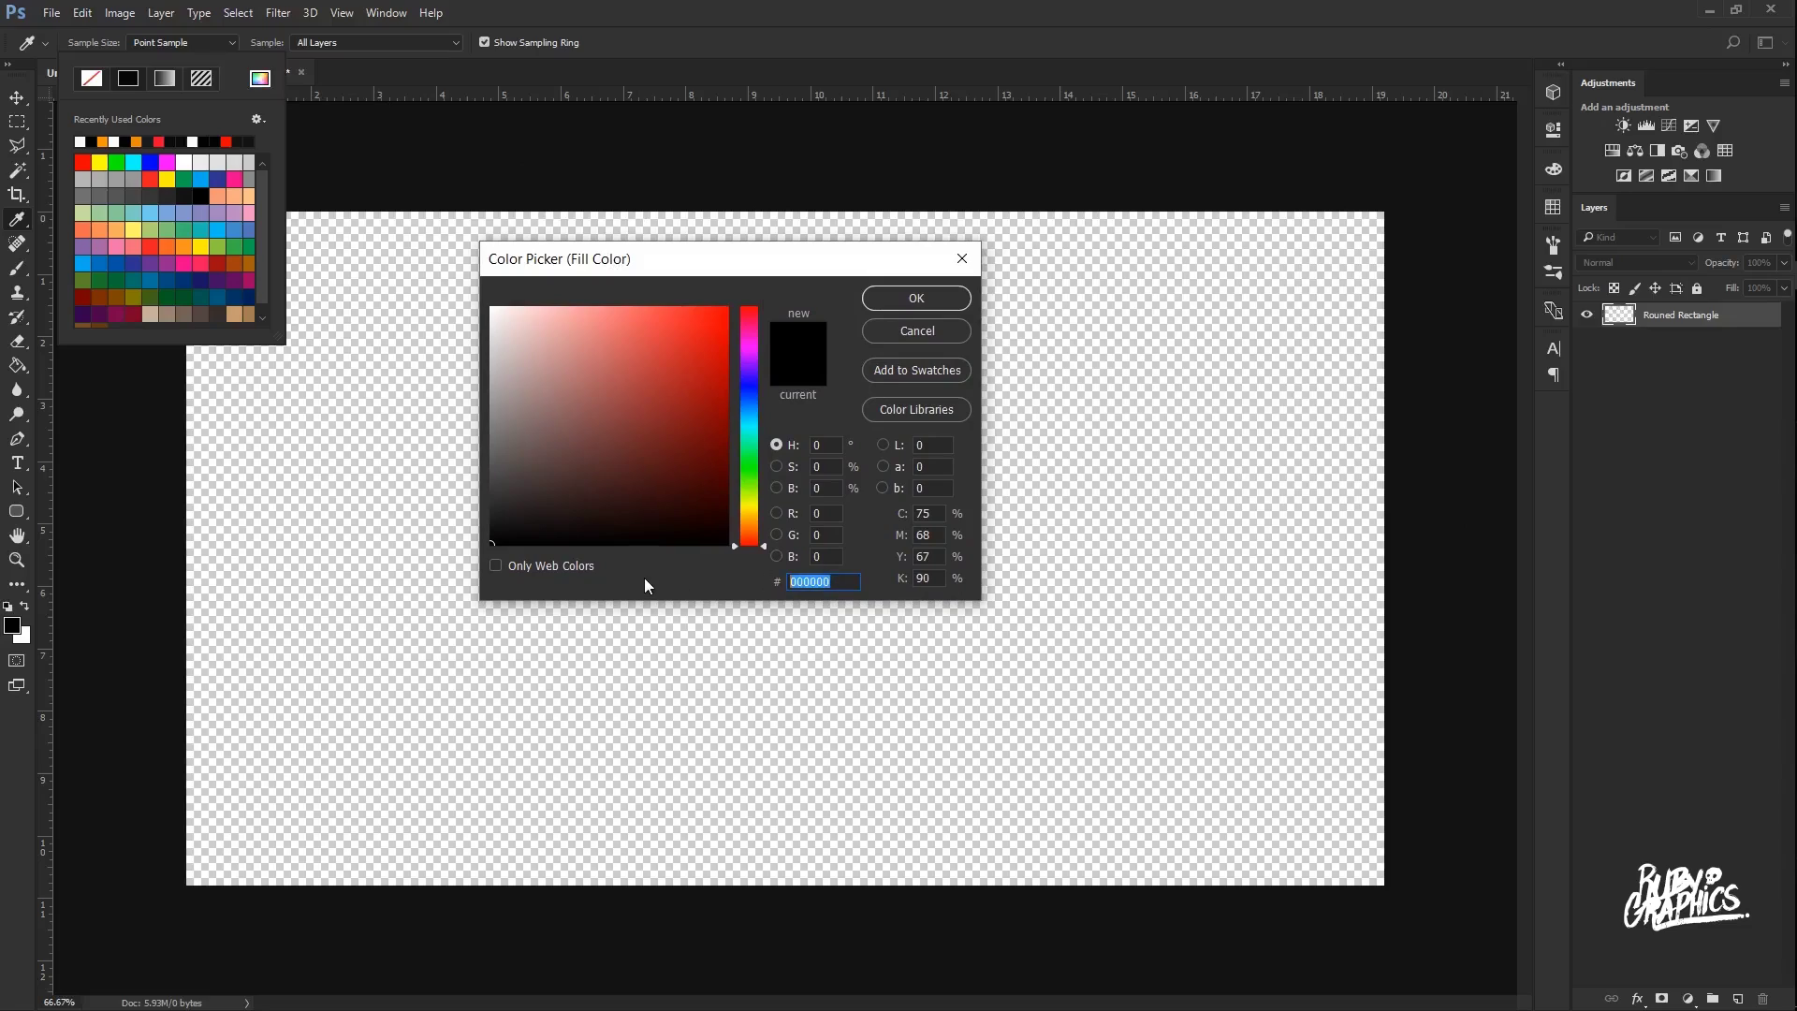
type("F")
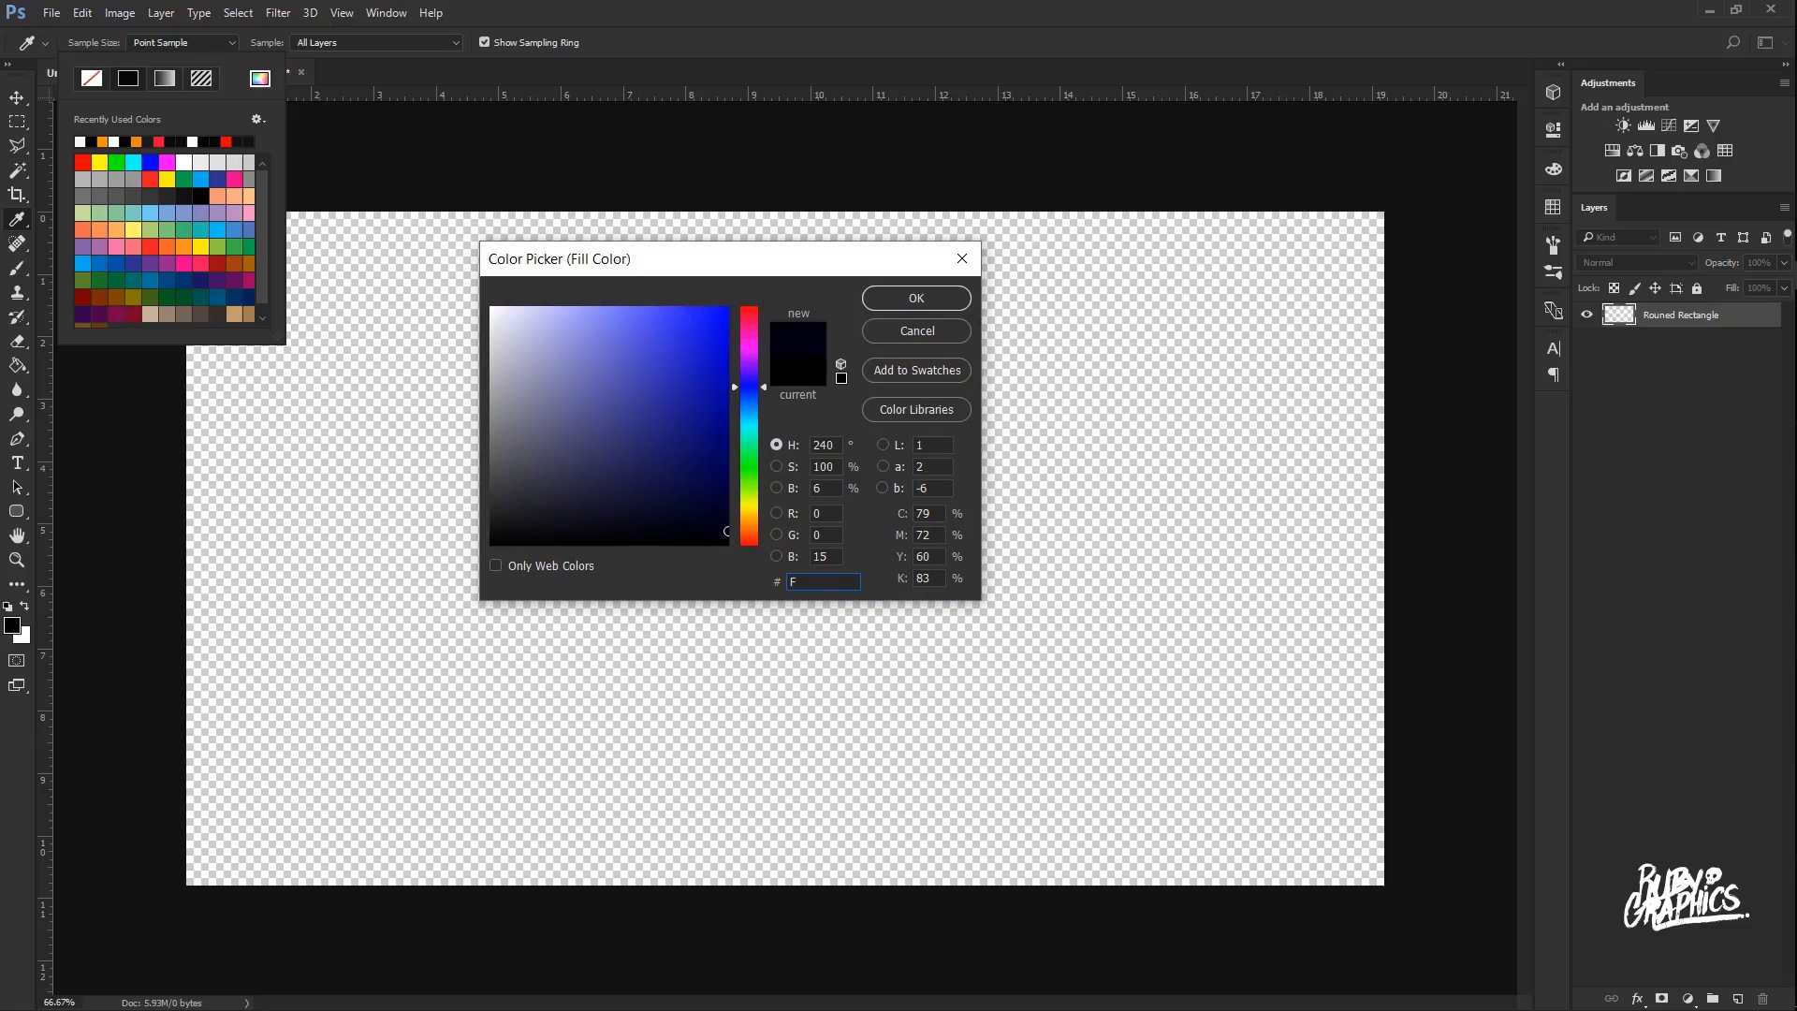
type("6")
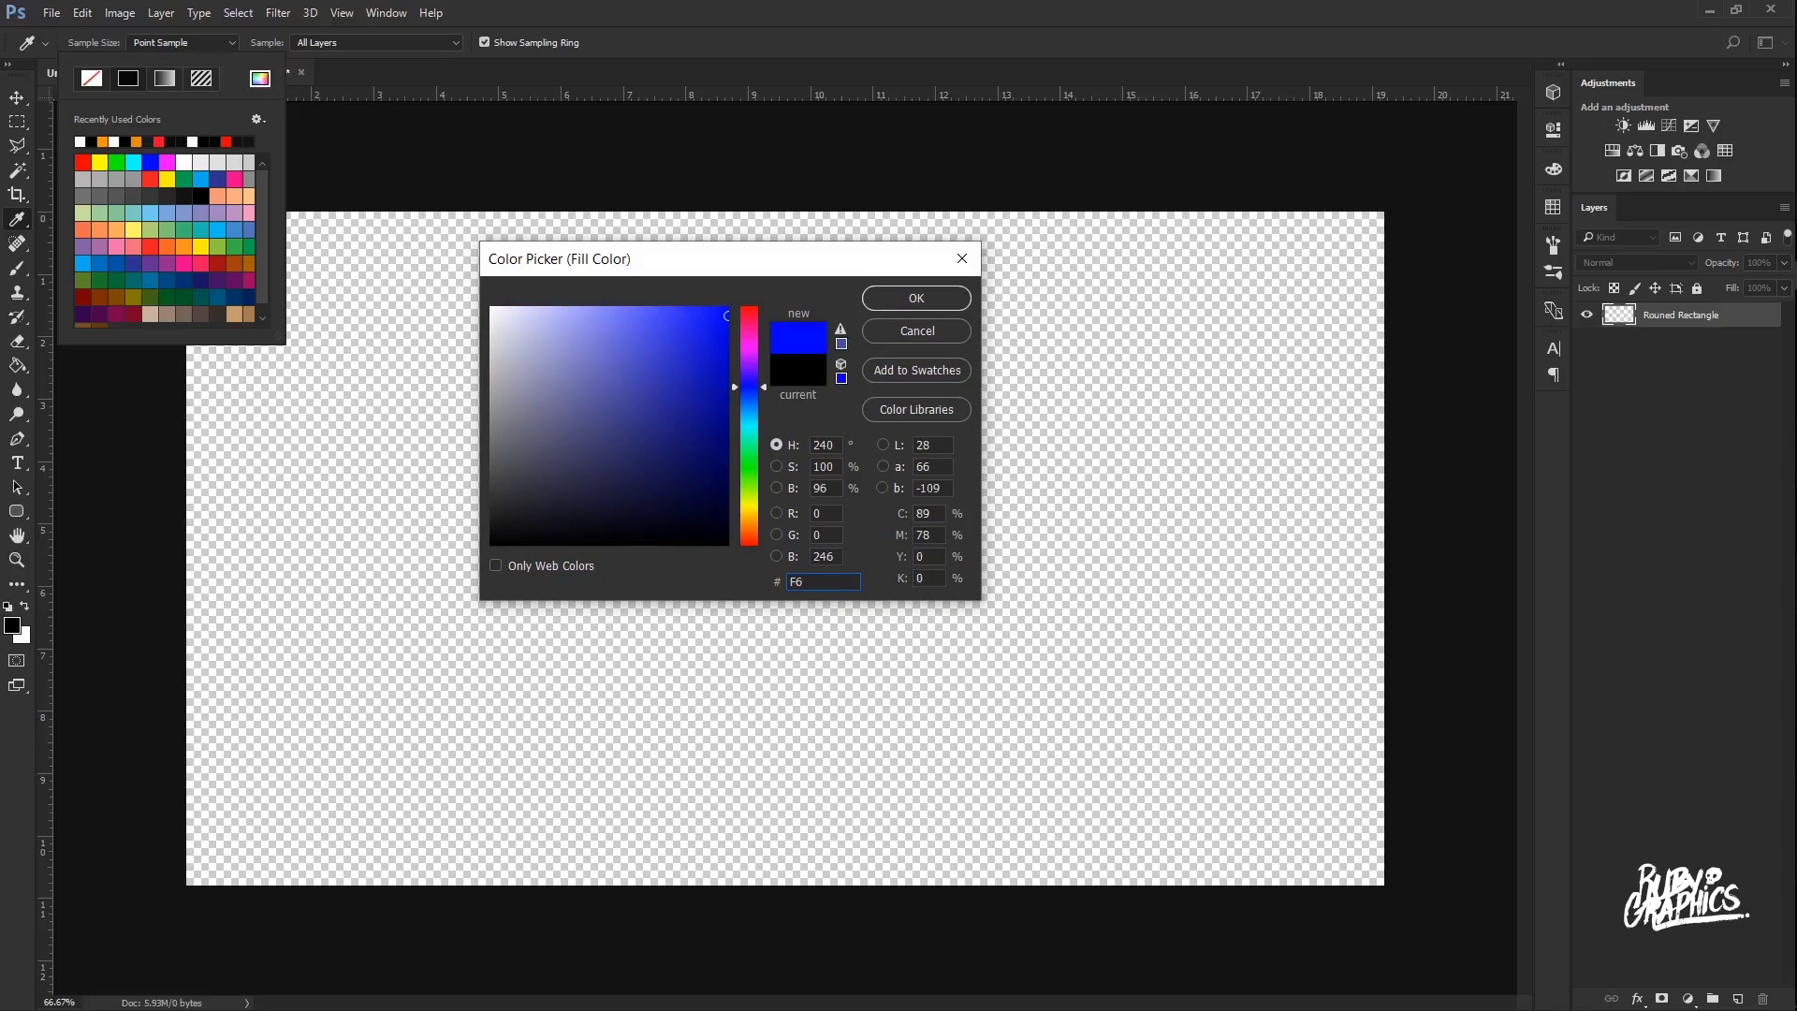
type("0D2E")
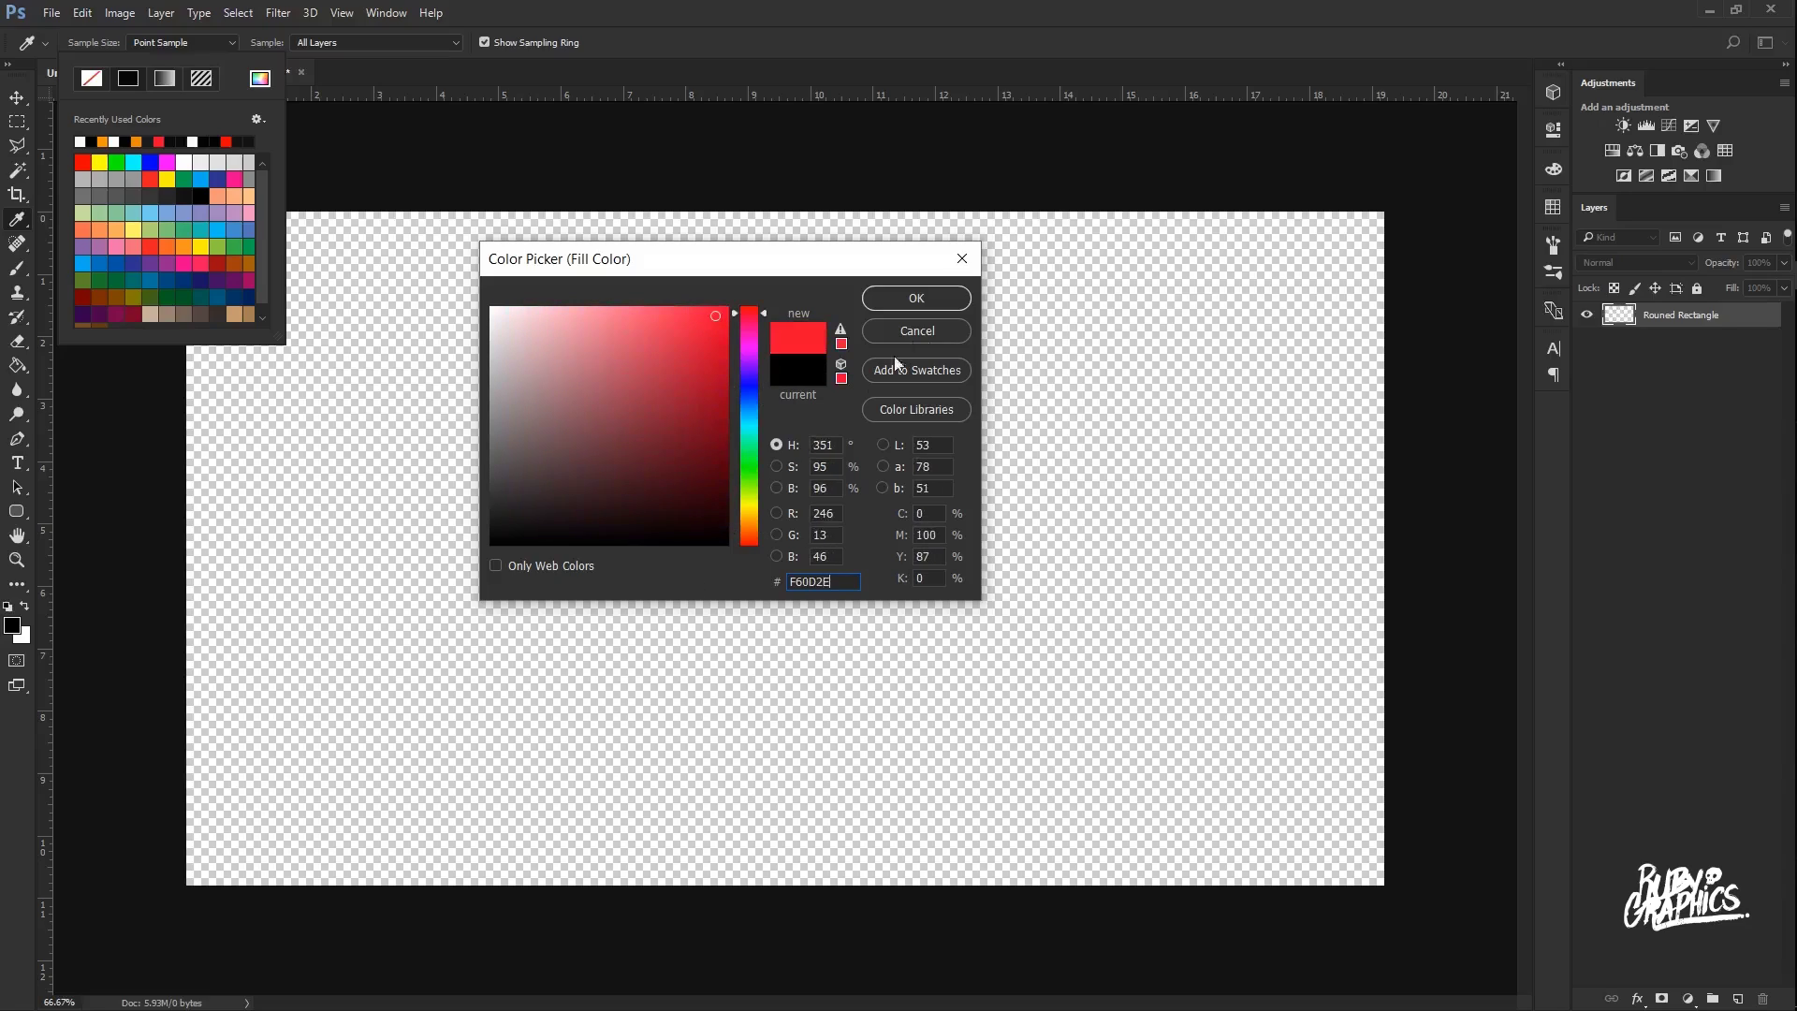
left_click(914, 305)
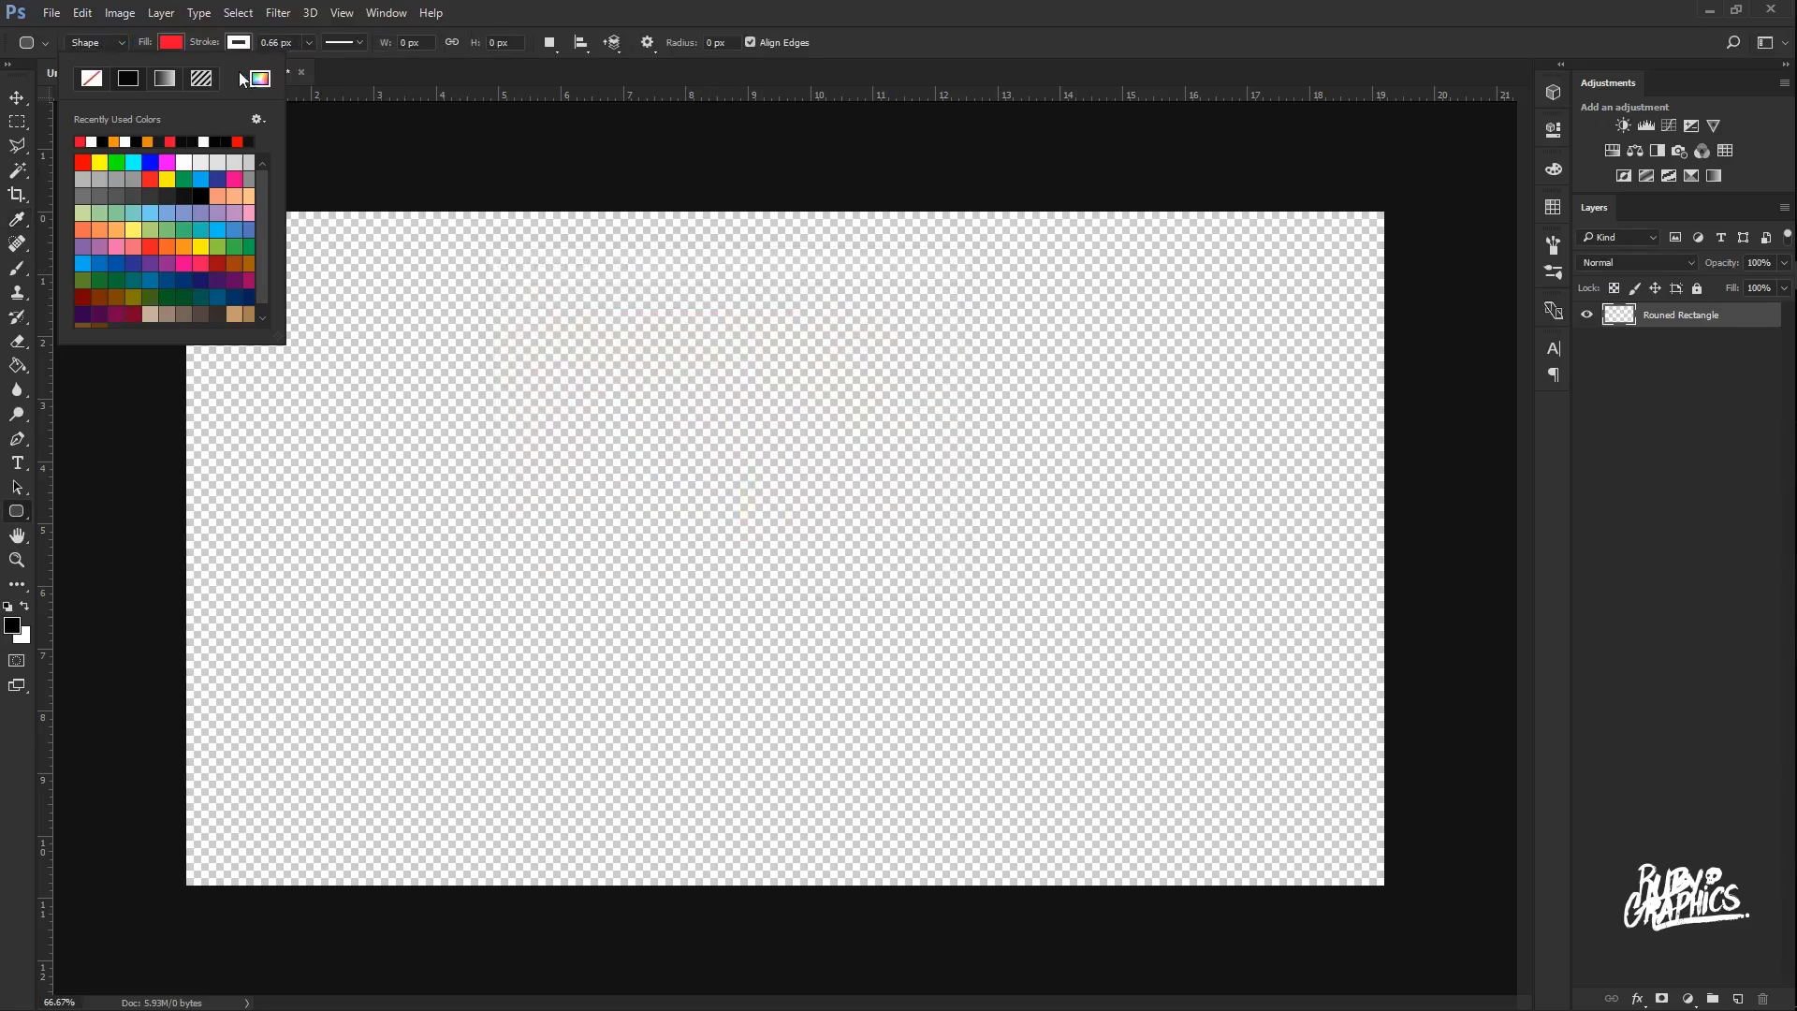
Set the rounded rectangle's stroke to none and its corner radius to 200 px.
left_click(242, 43)
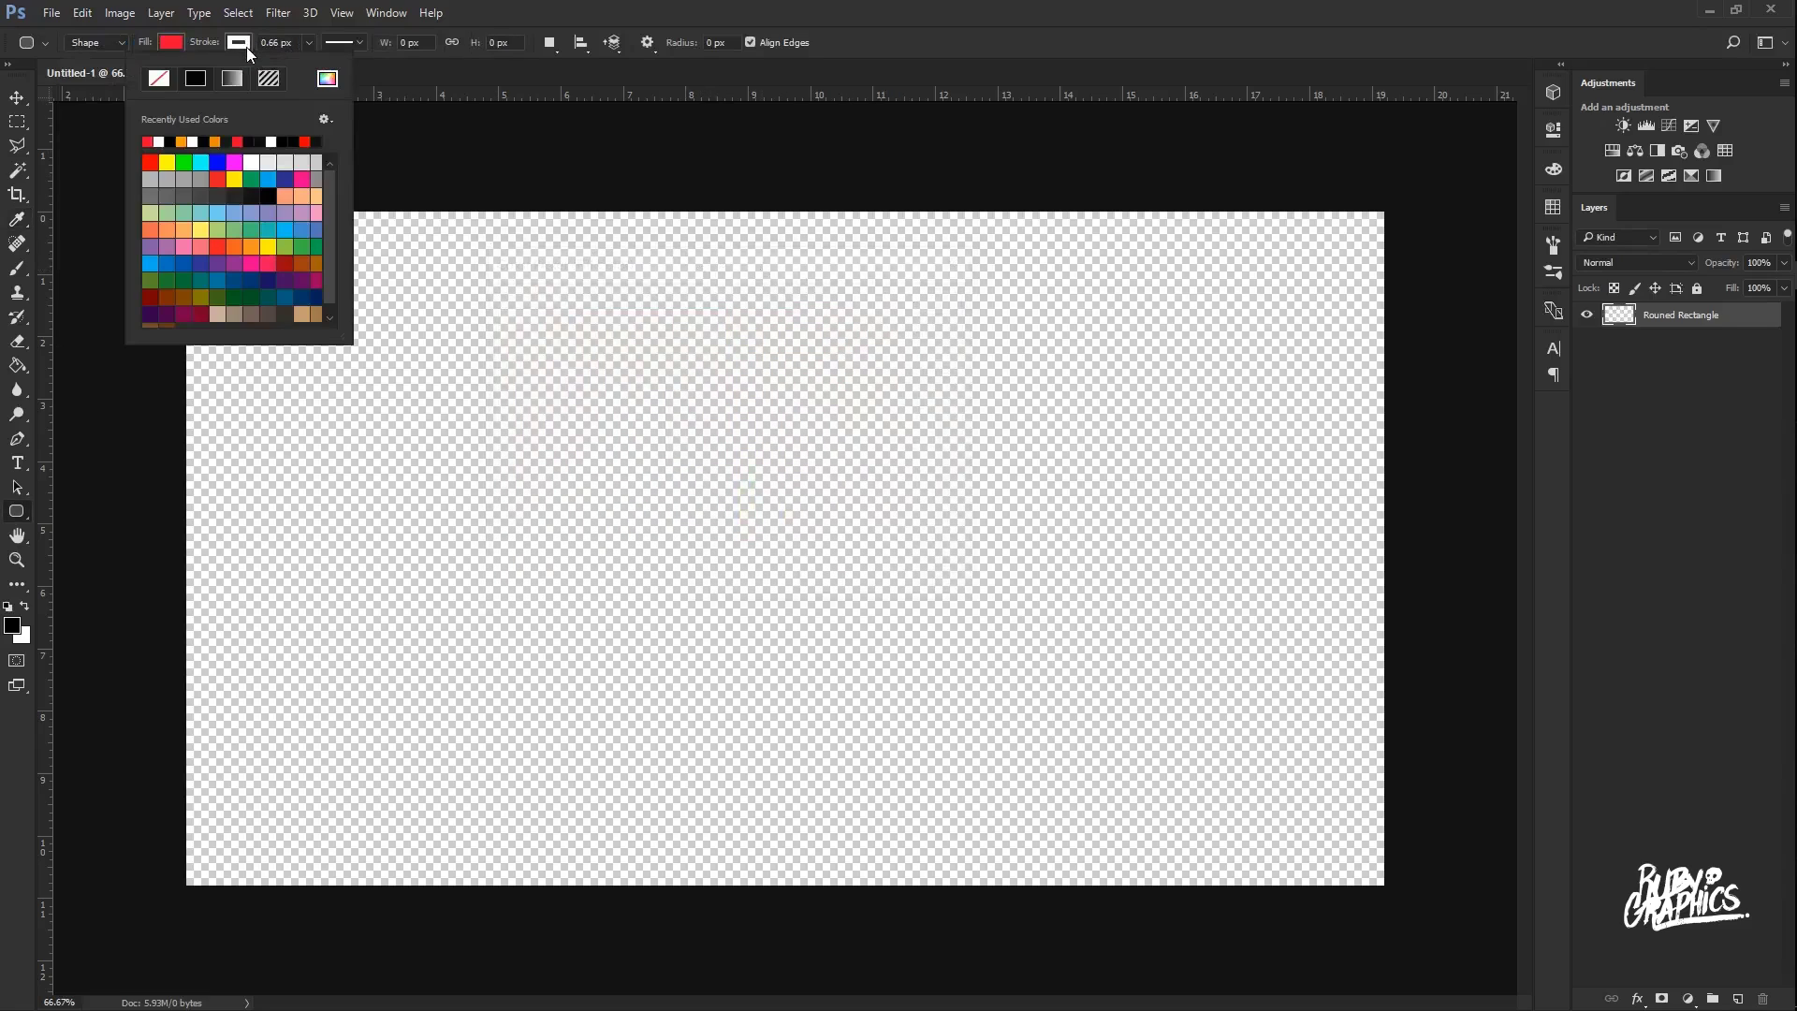
left_click(161, 81)
left_click(702, 43)
left_click(711, 43)
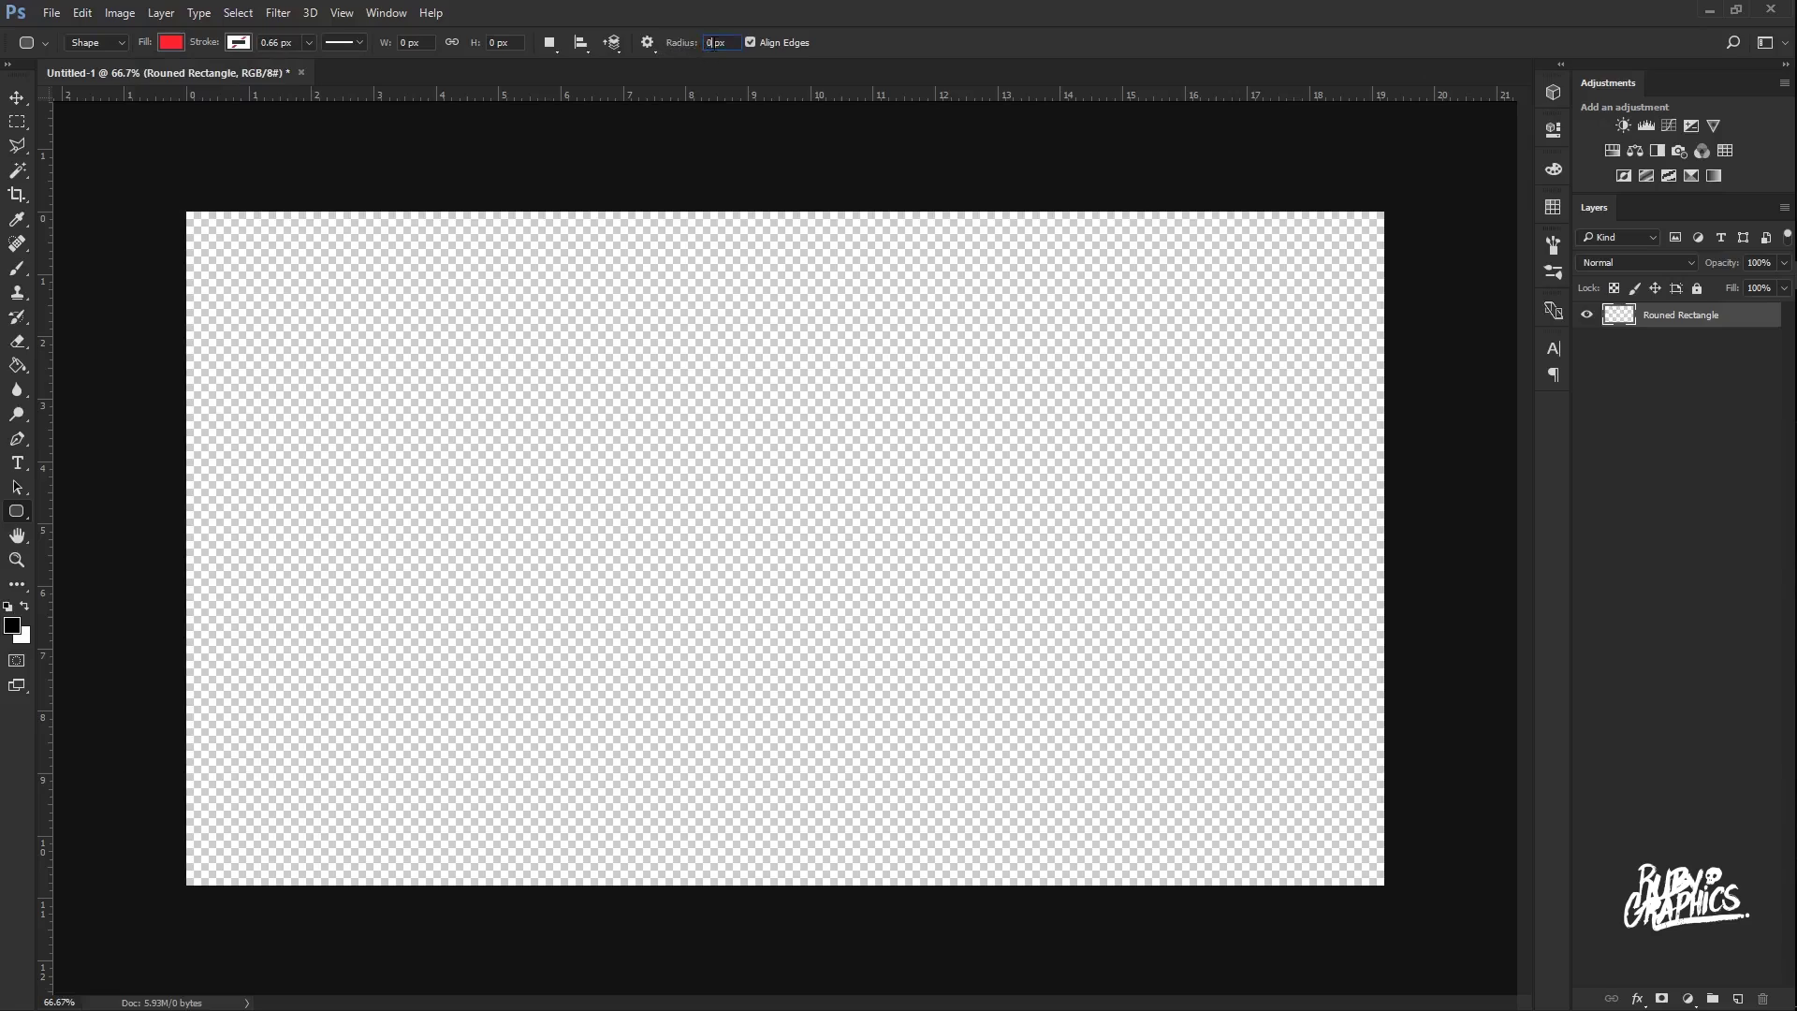
type("20")
Draw a rounded rectangle about 557 × 104 px overhanging the canvas's left edge at mid-height and move it slightly down.
left_click_drag(138, 496, 483, 560)
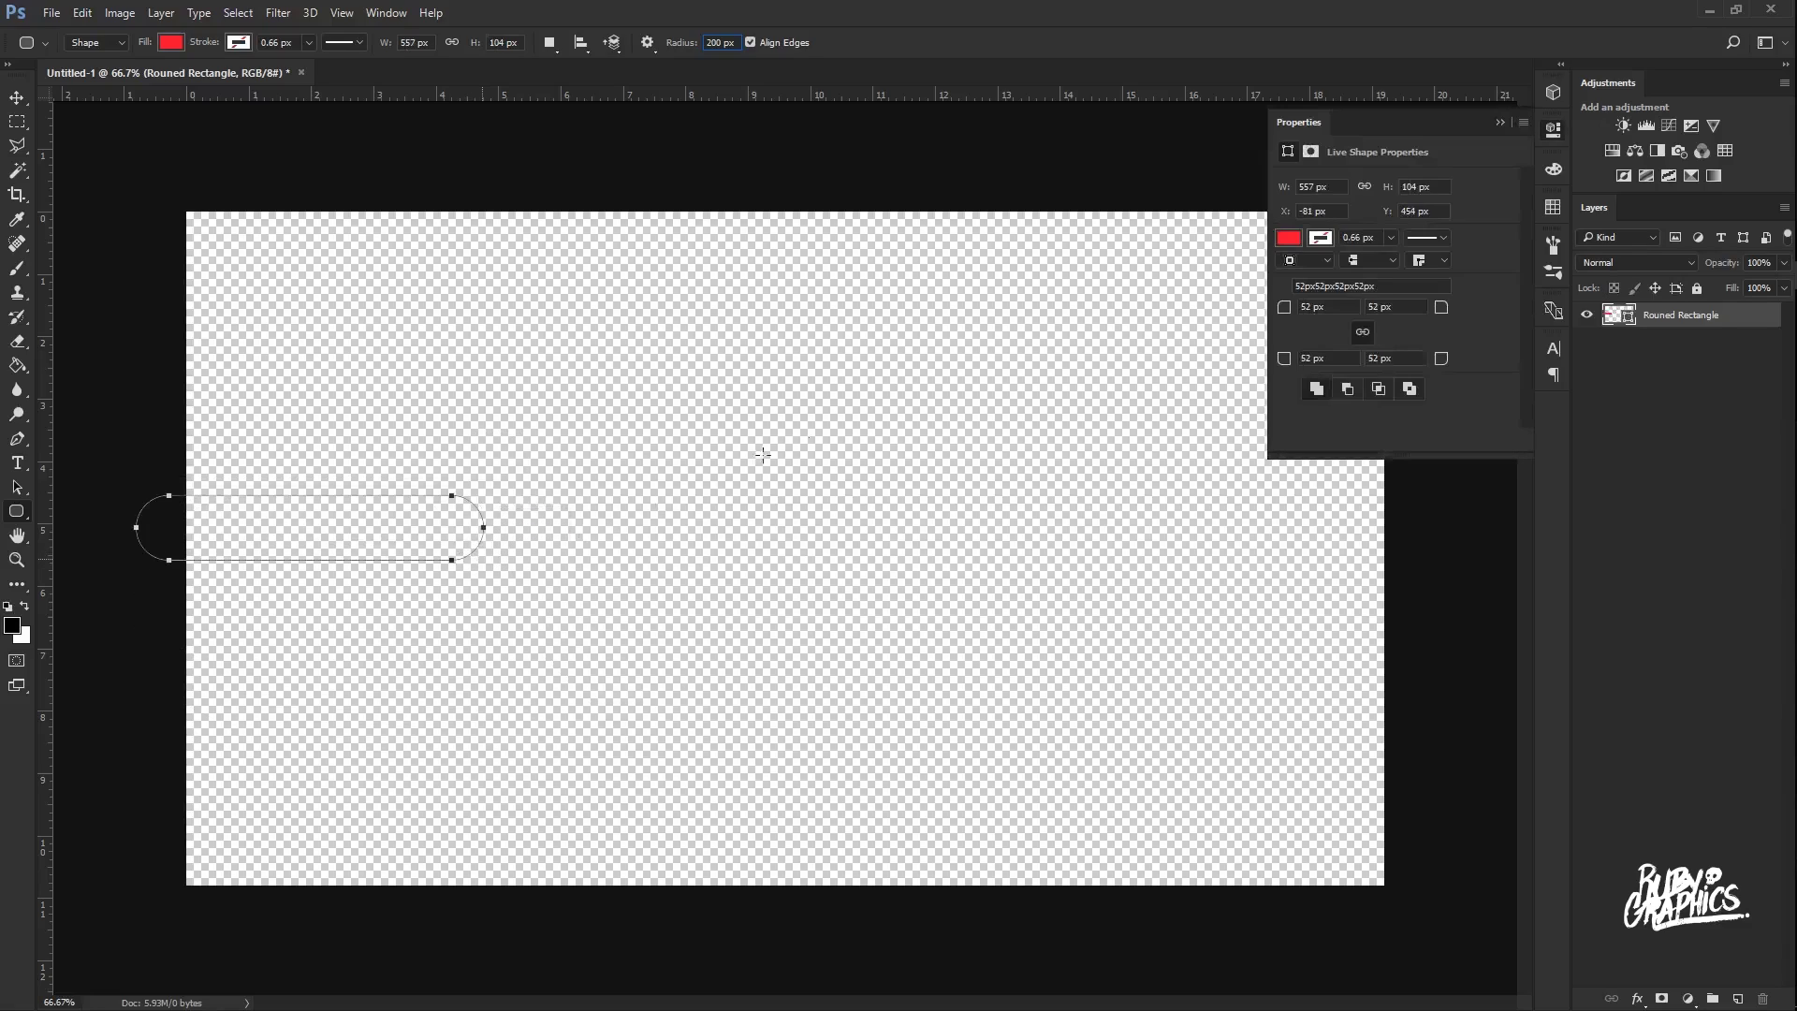
left_click(1499, 121)
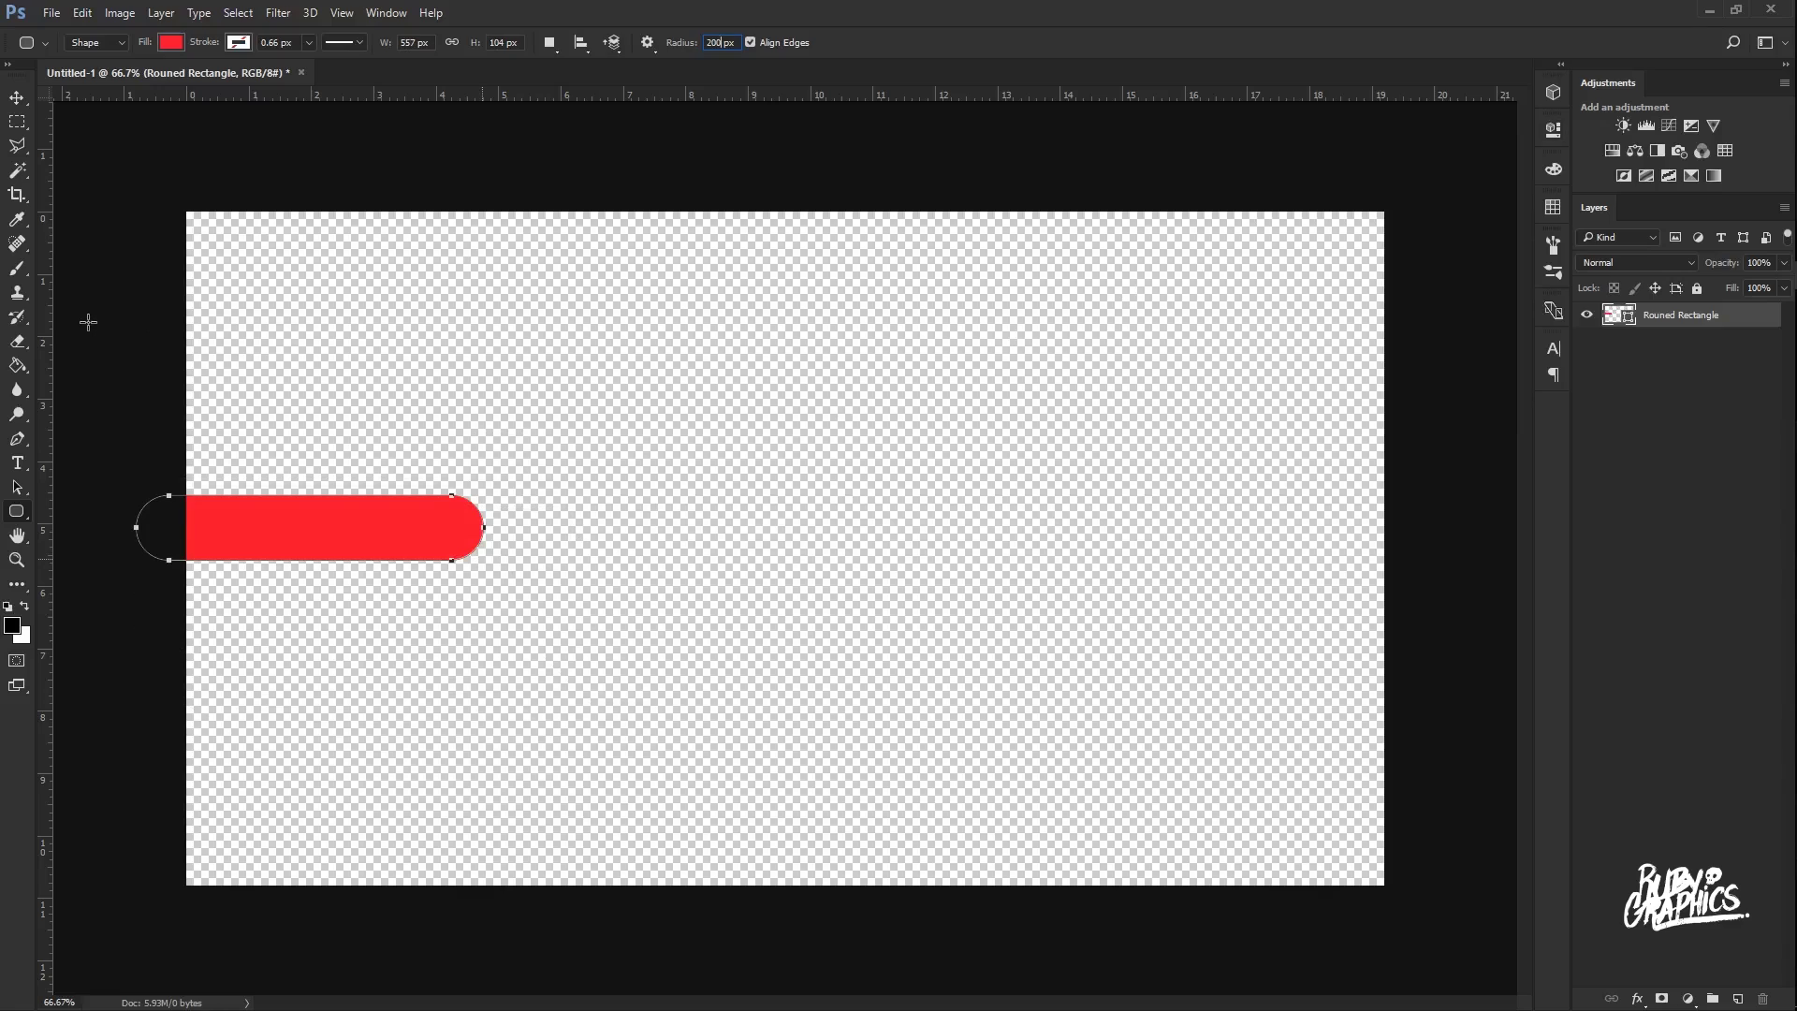
key("ctrl+plus")
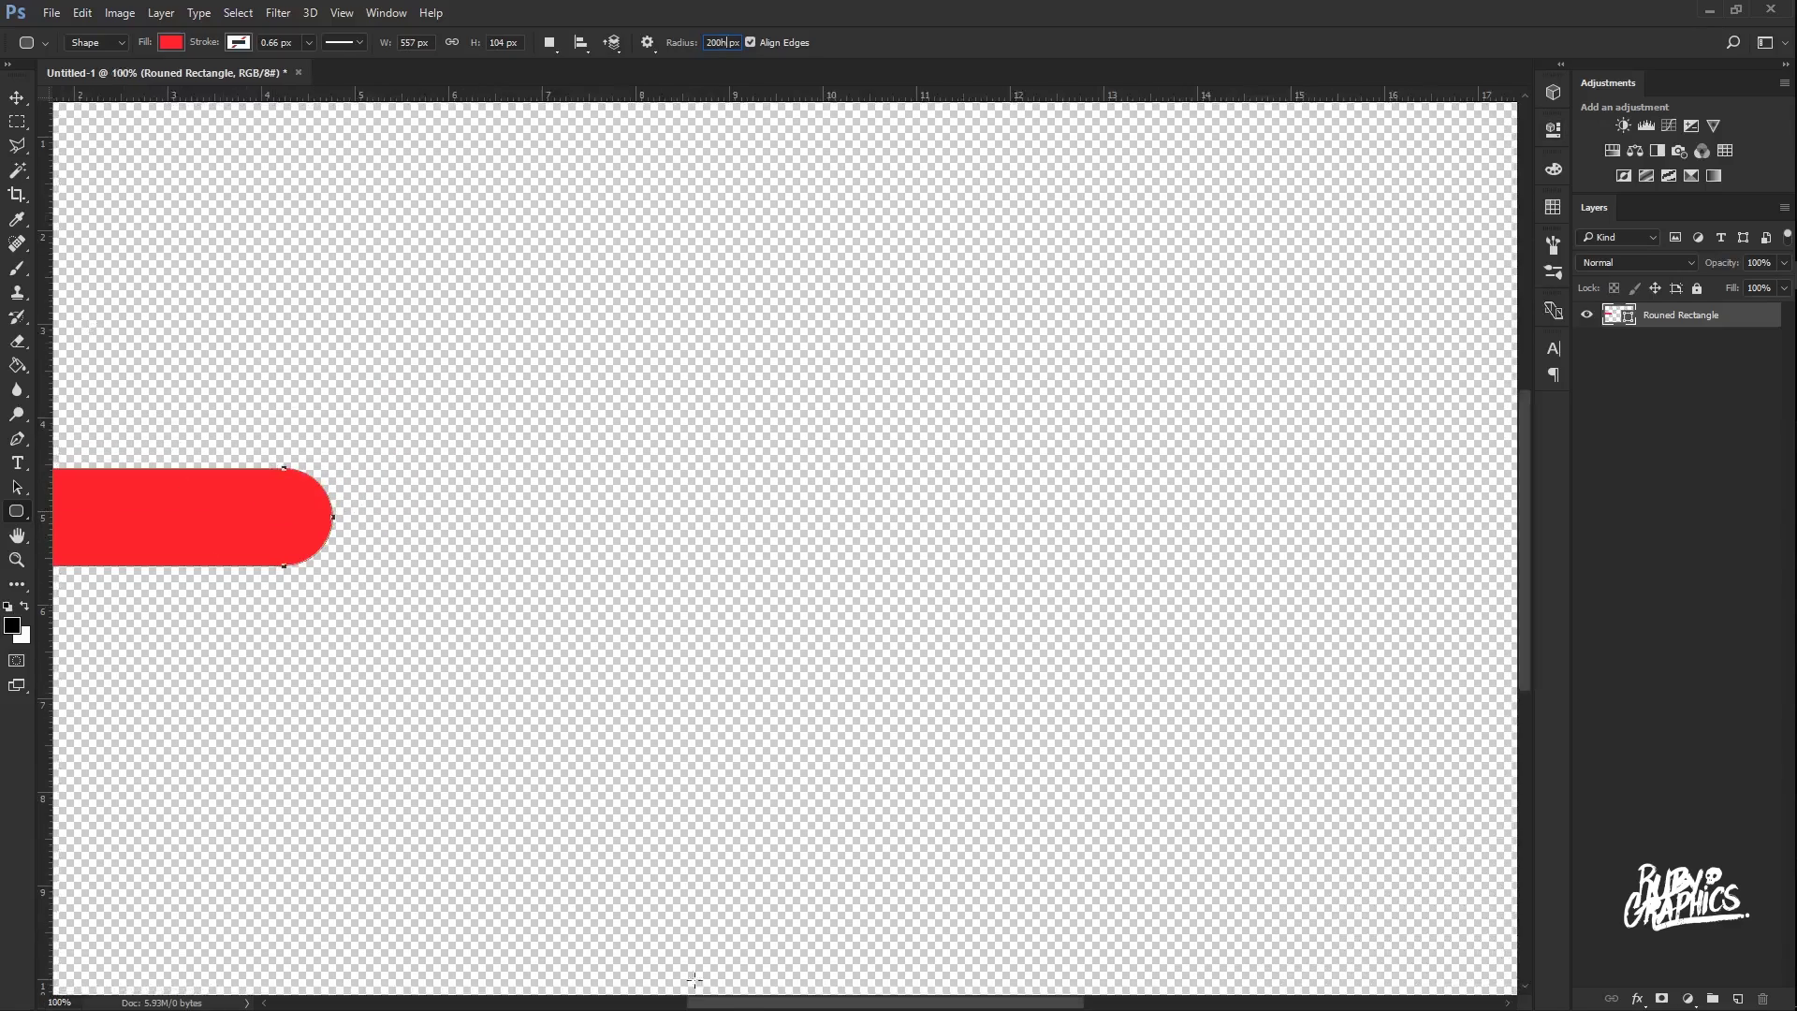
left_click_drag(768, 1004, 621, 1005)
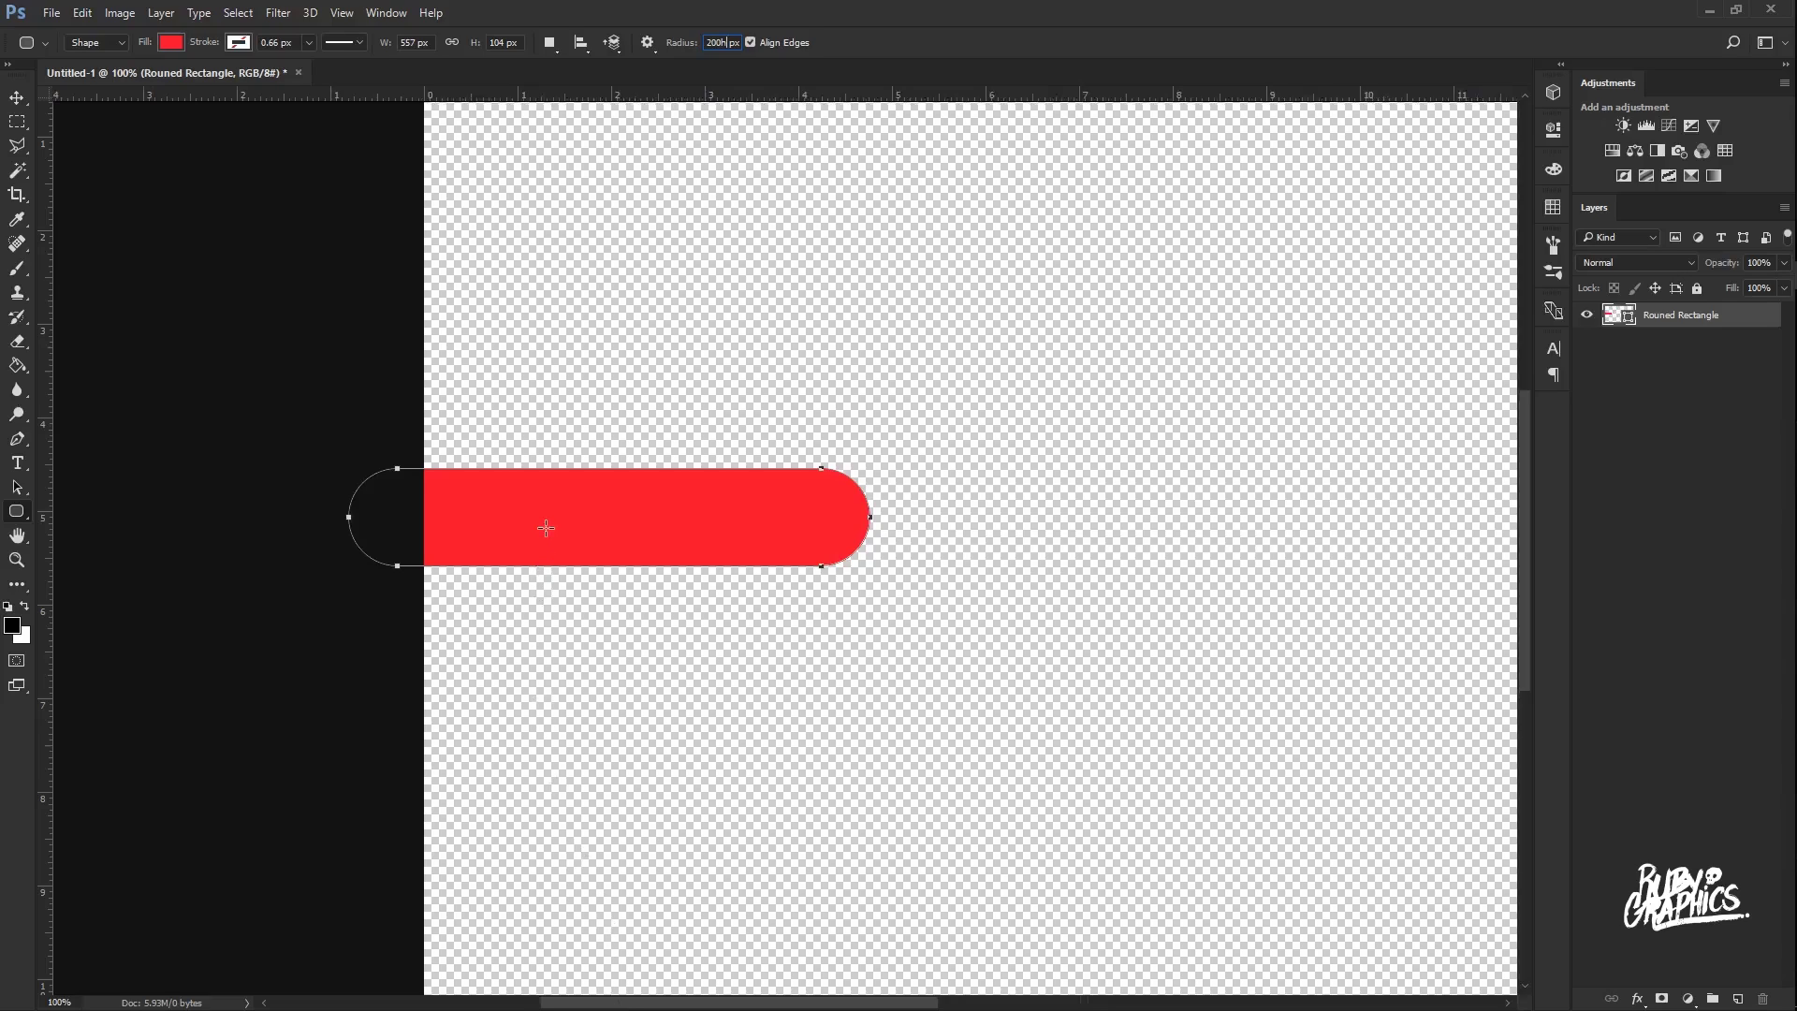
type("v")
key("ctrl+minus")
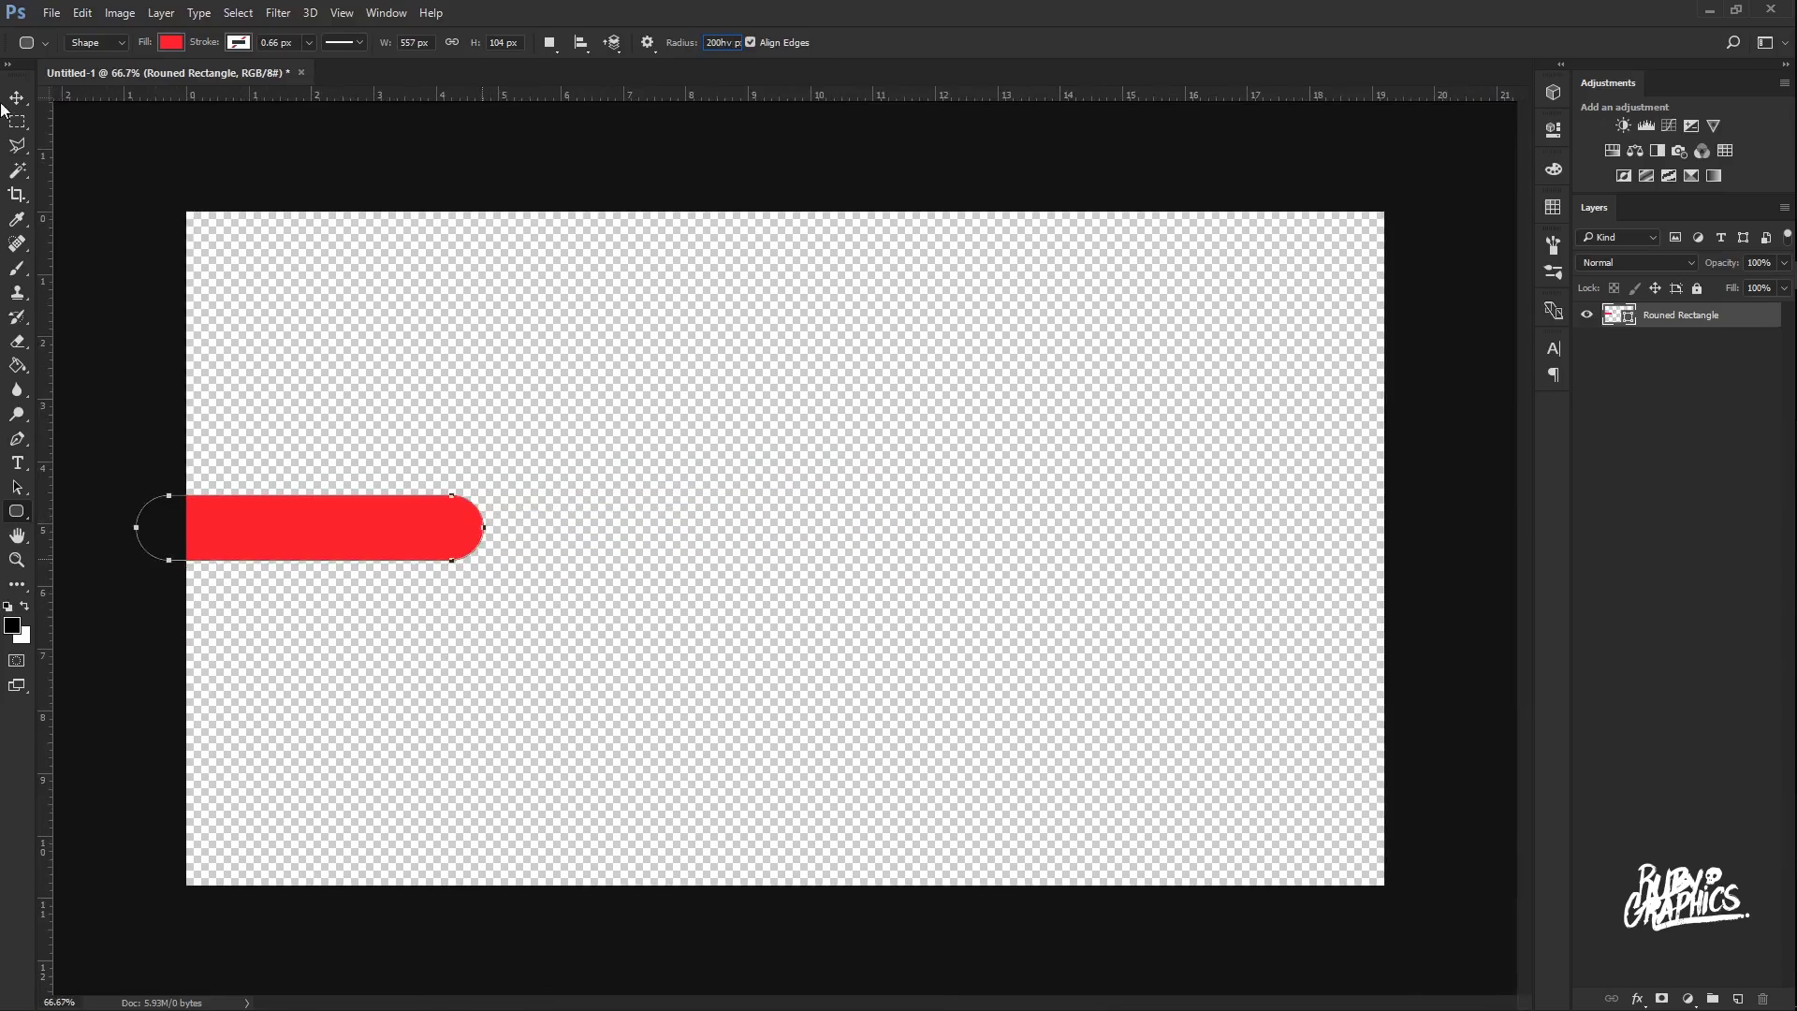
left_click(16, 98)
key("Return")
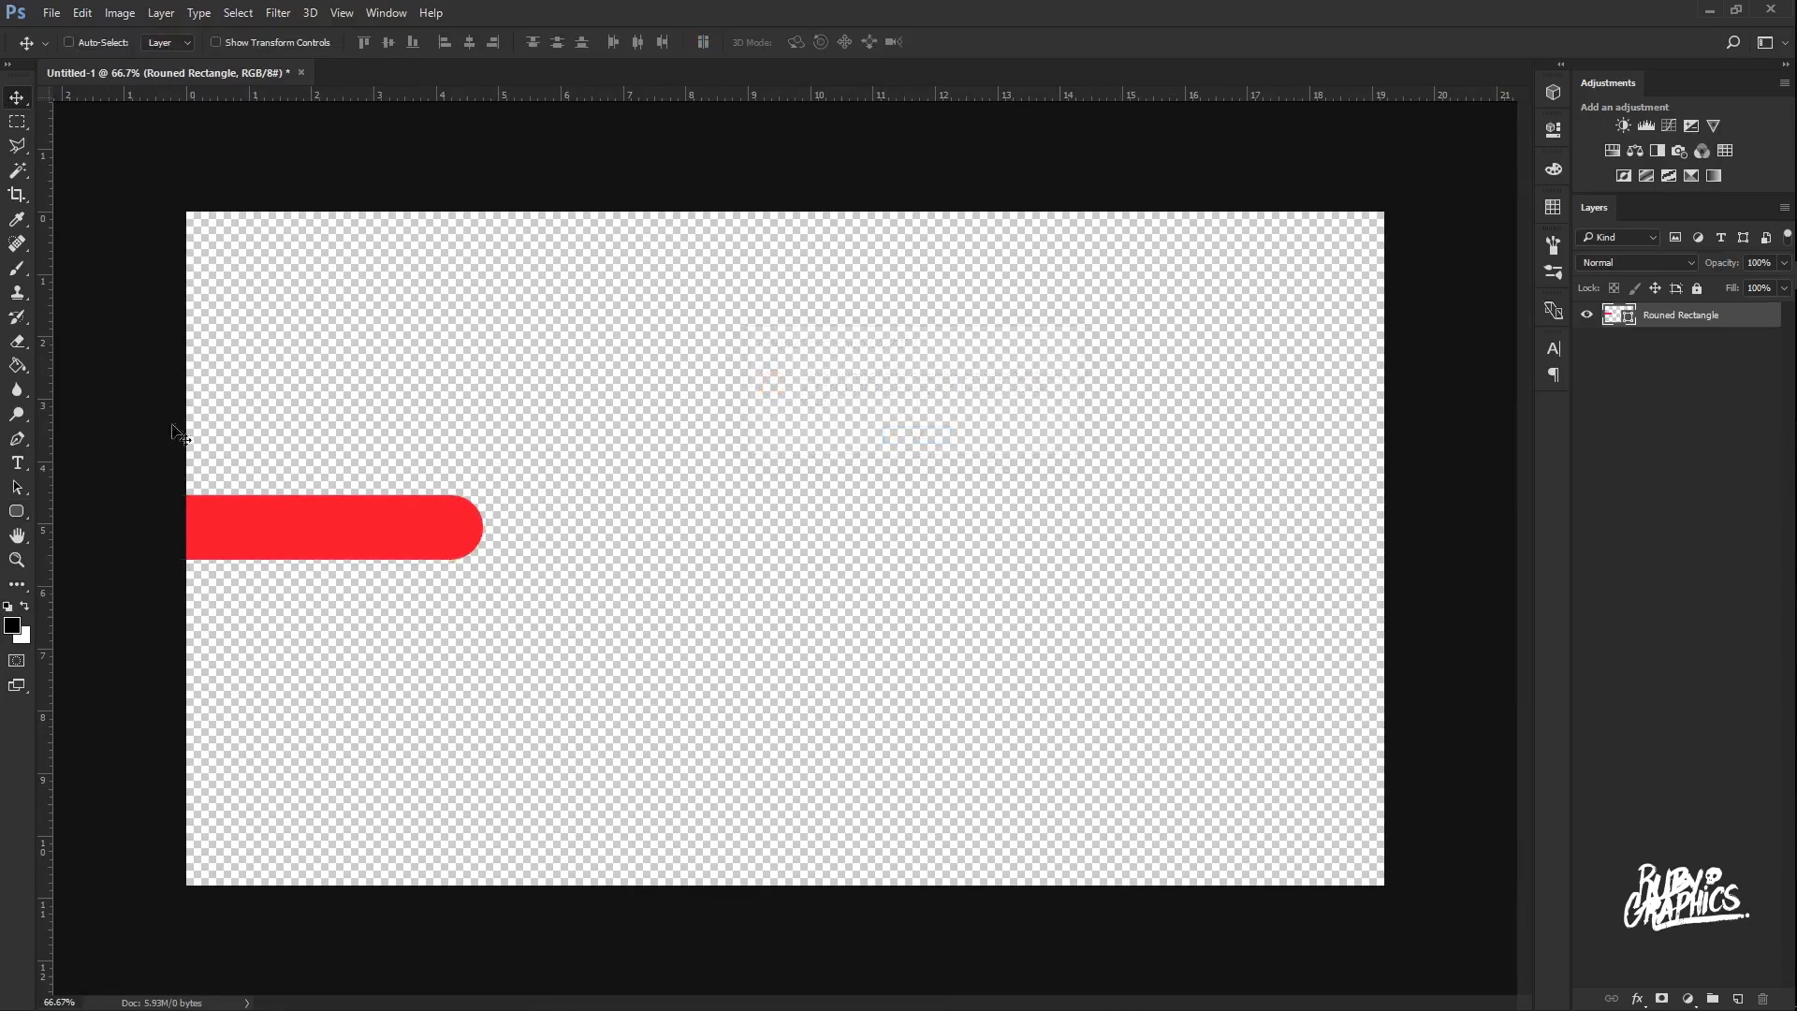
mouse_move(303, 514)
left_mouse_down()
mouse_move(266, 393)
mouse_move(300, 646)
mouse_move(302, 515)
mouse_move(302, 533)
left_mouse_up()
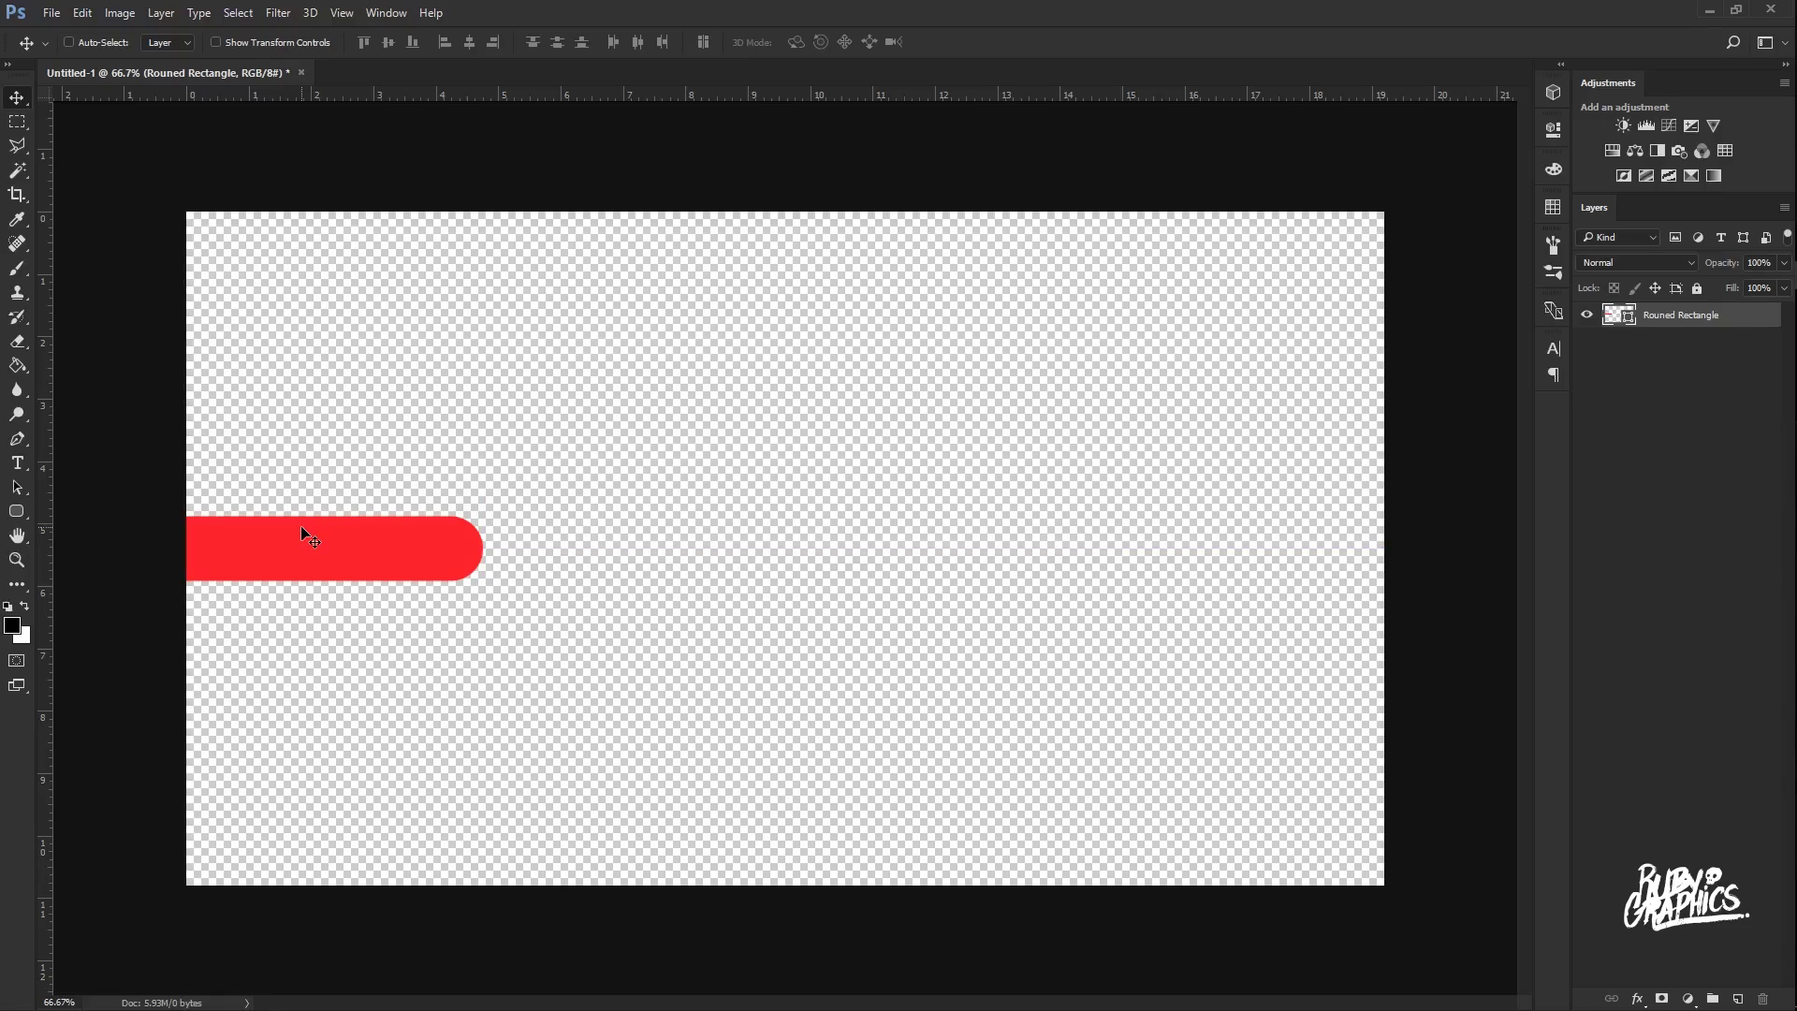
Add a new layer named "Circle" above the rounded rectangle layer.
left_click(162, 13)
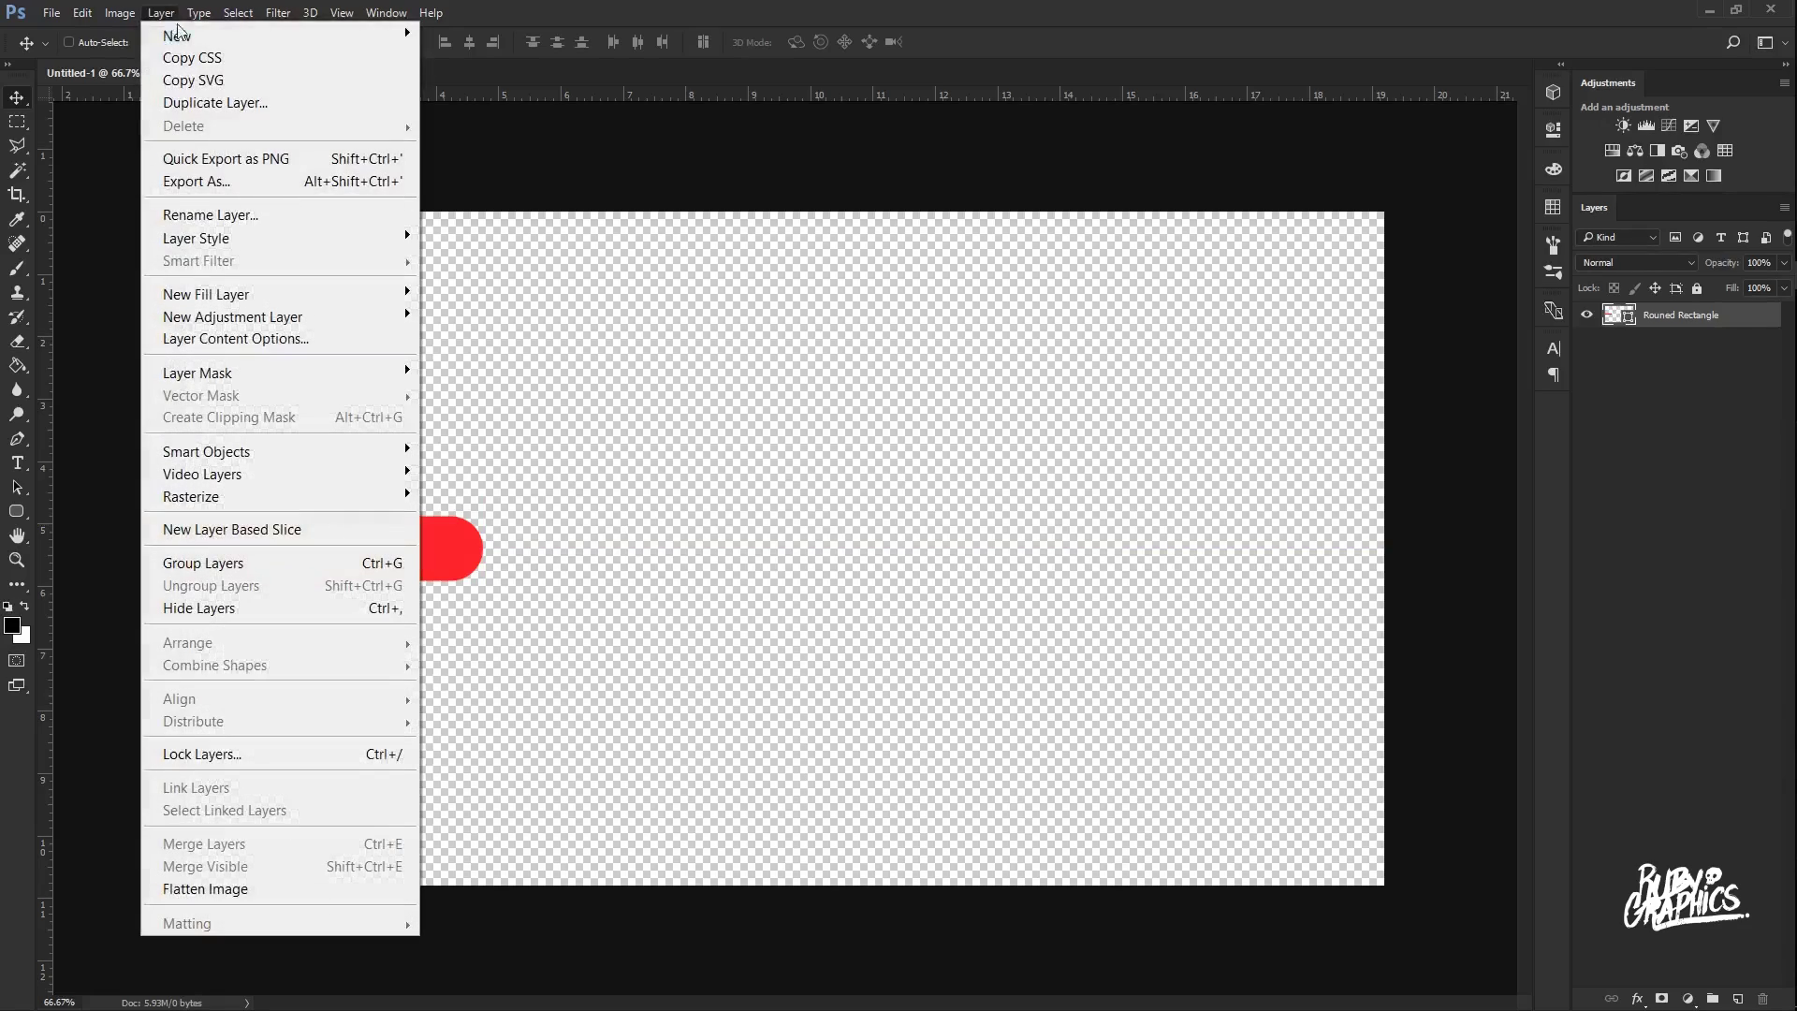
mouse_move(178, 35)
left_click(456, 36)
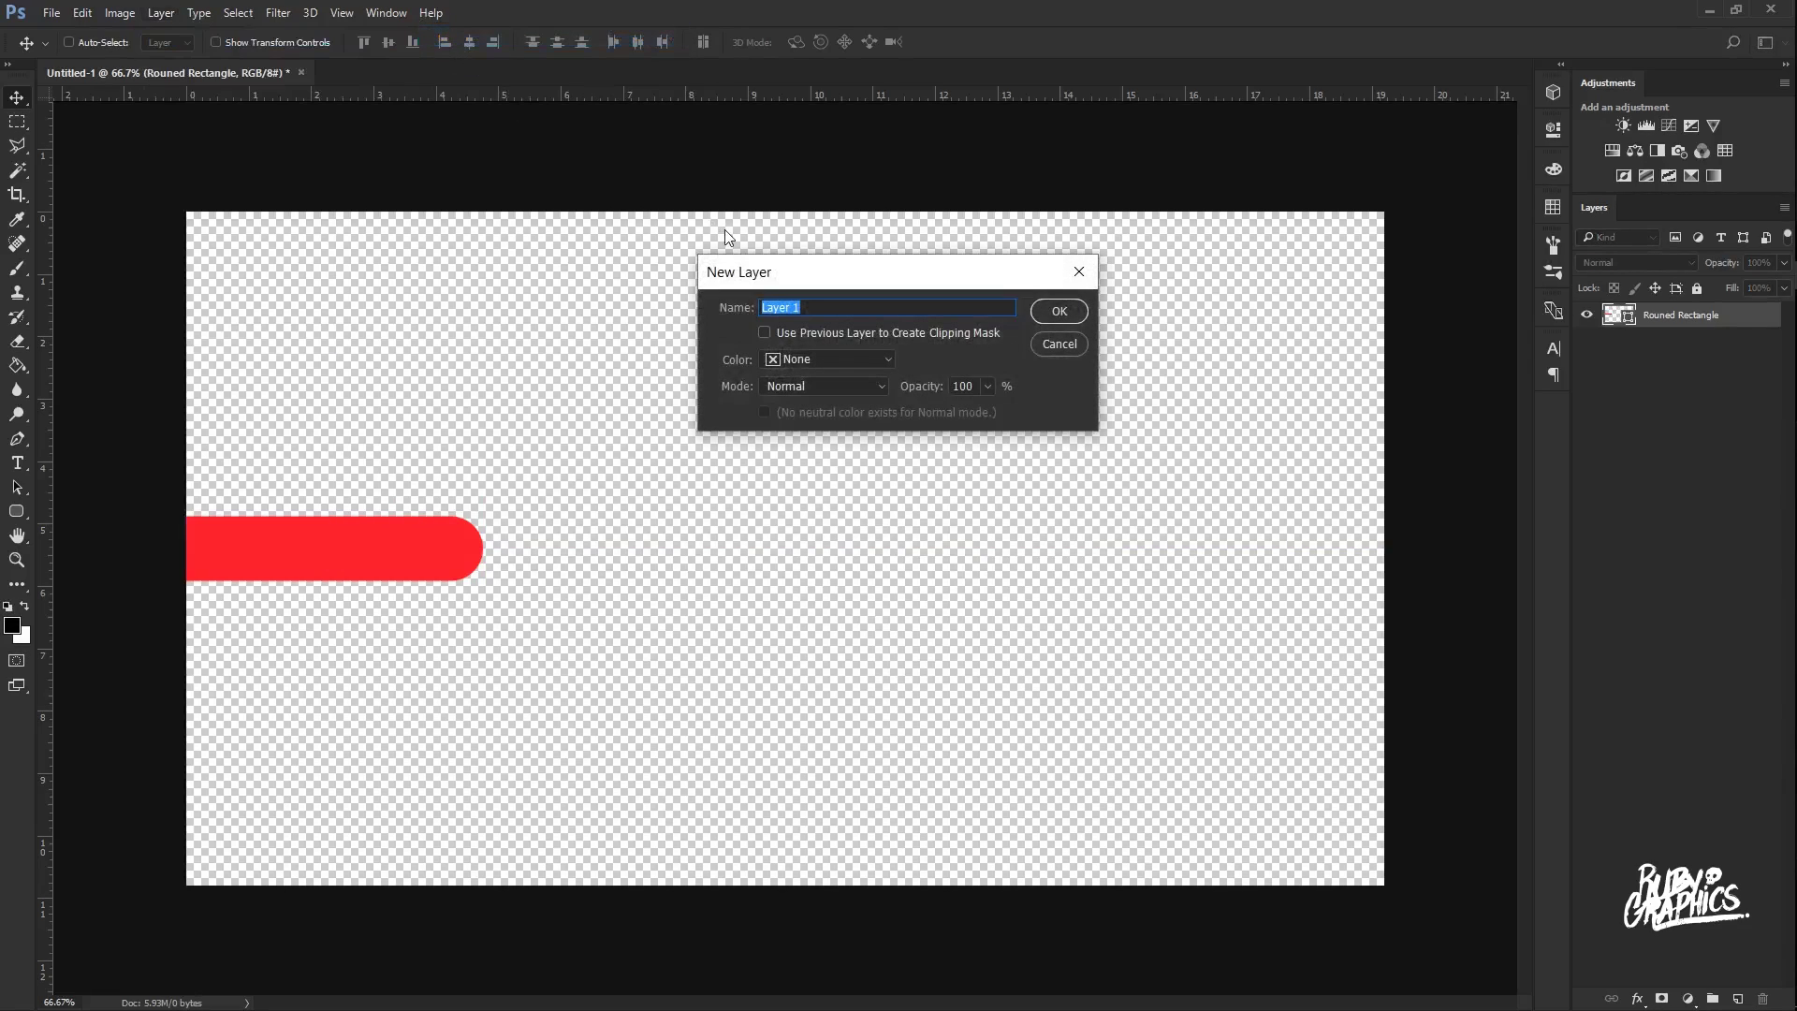
type("Circle")
left_click(1068, 312)
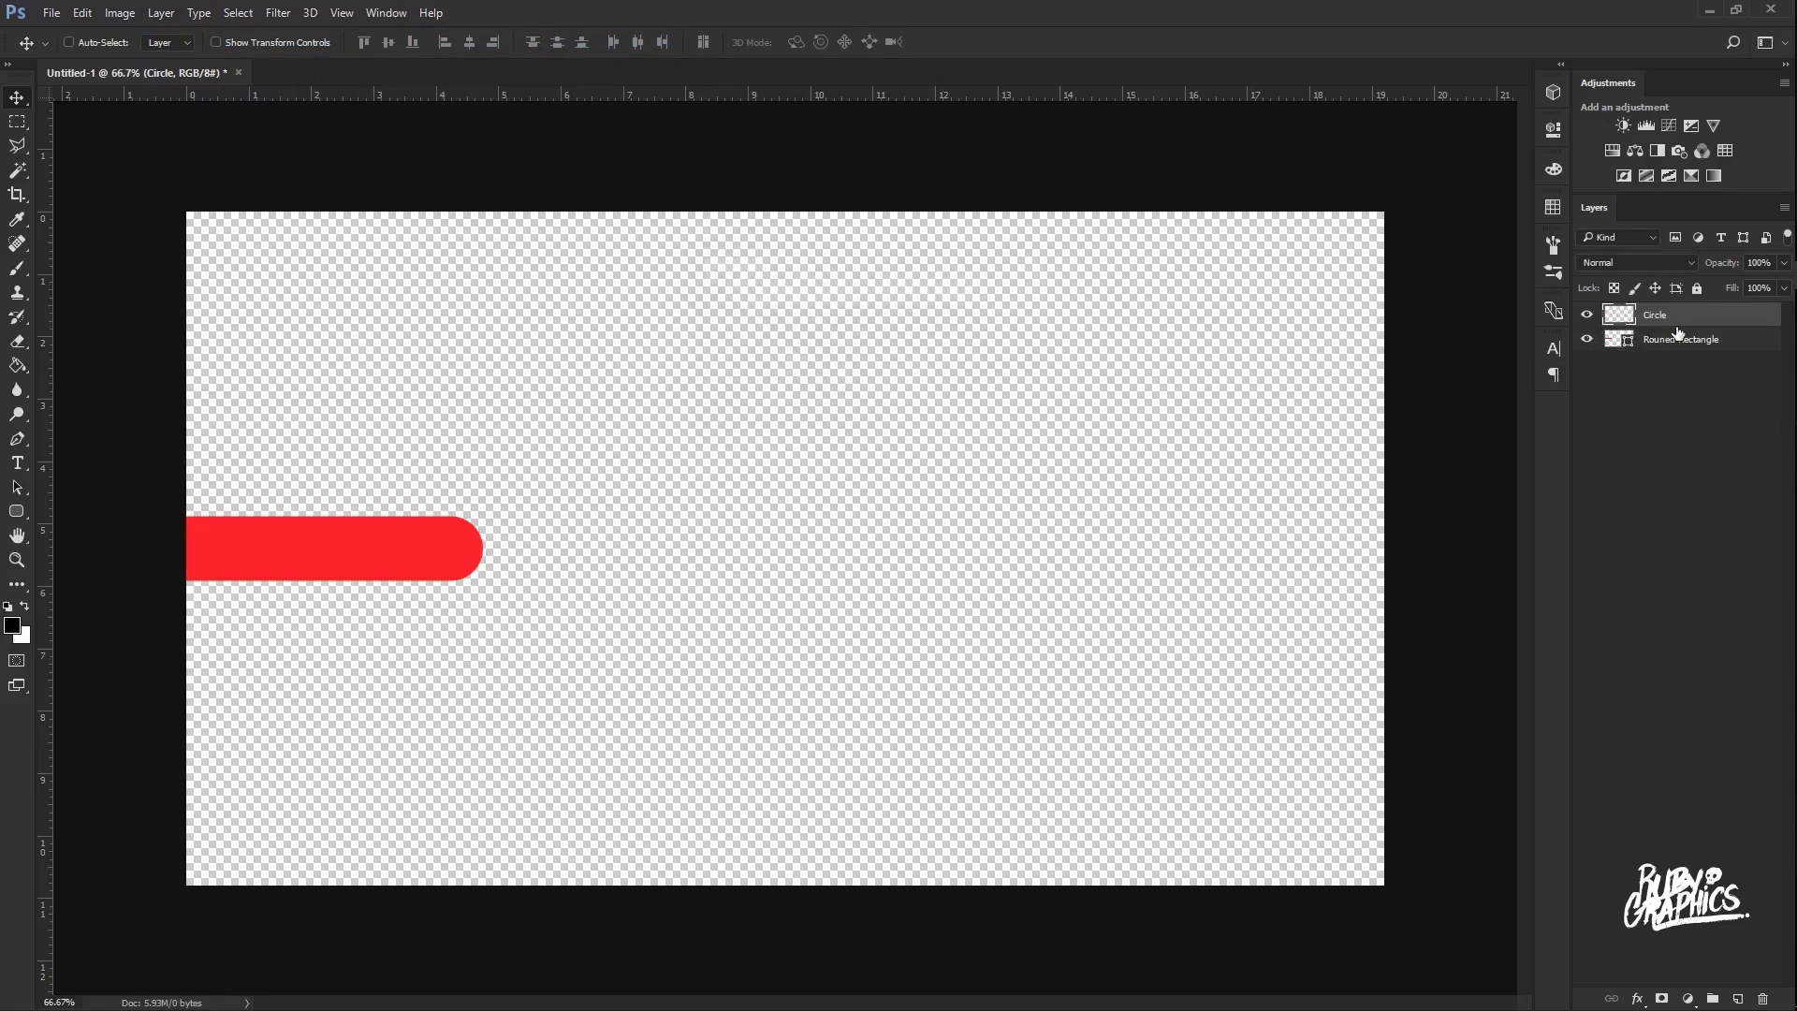
Choose the Ellipse tool and set its fill colour to #121d1f.
left_click(23, 517)
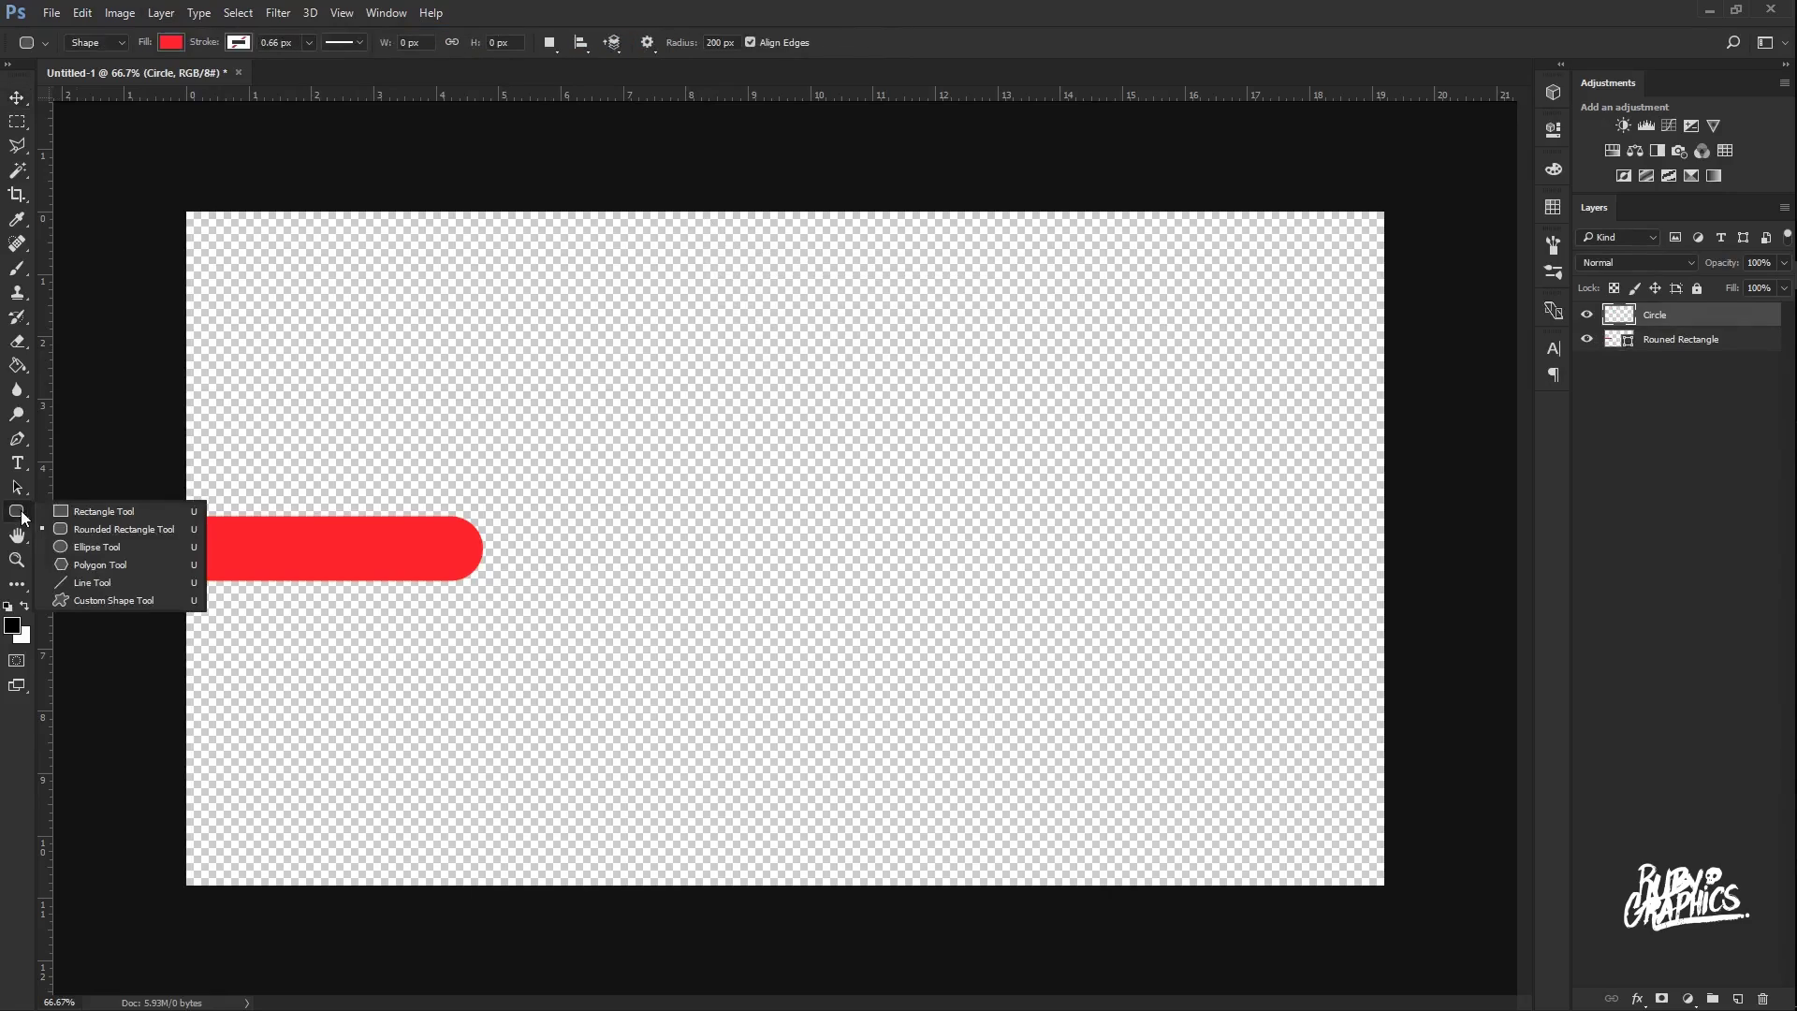
left_click(60, 545)
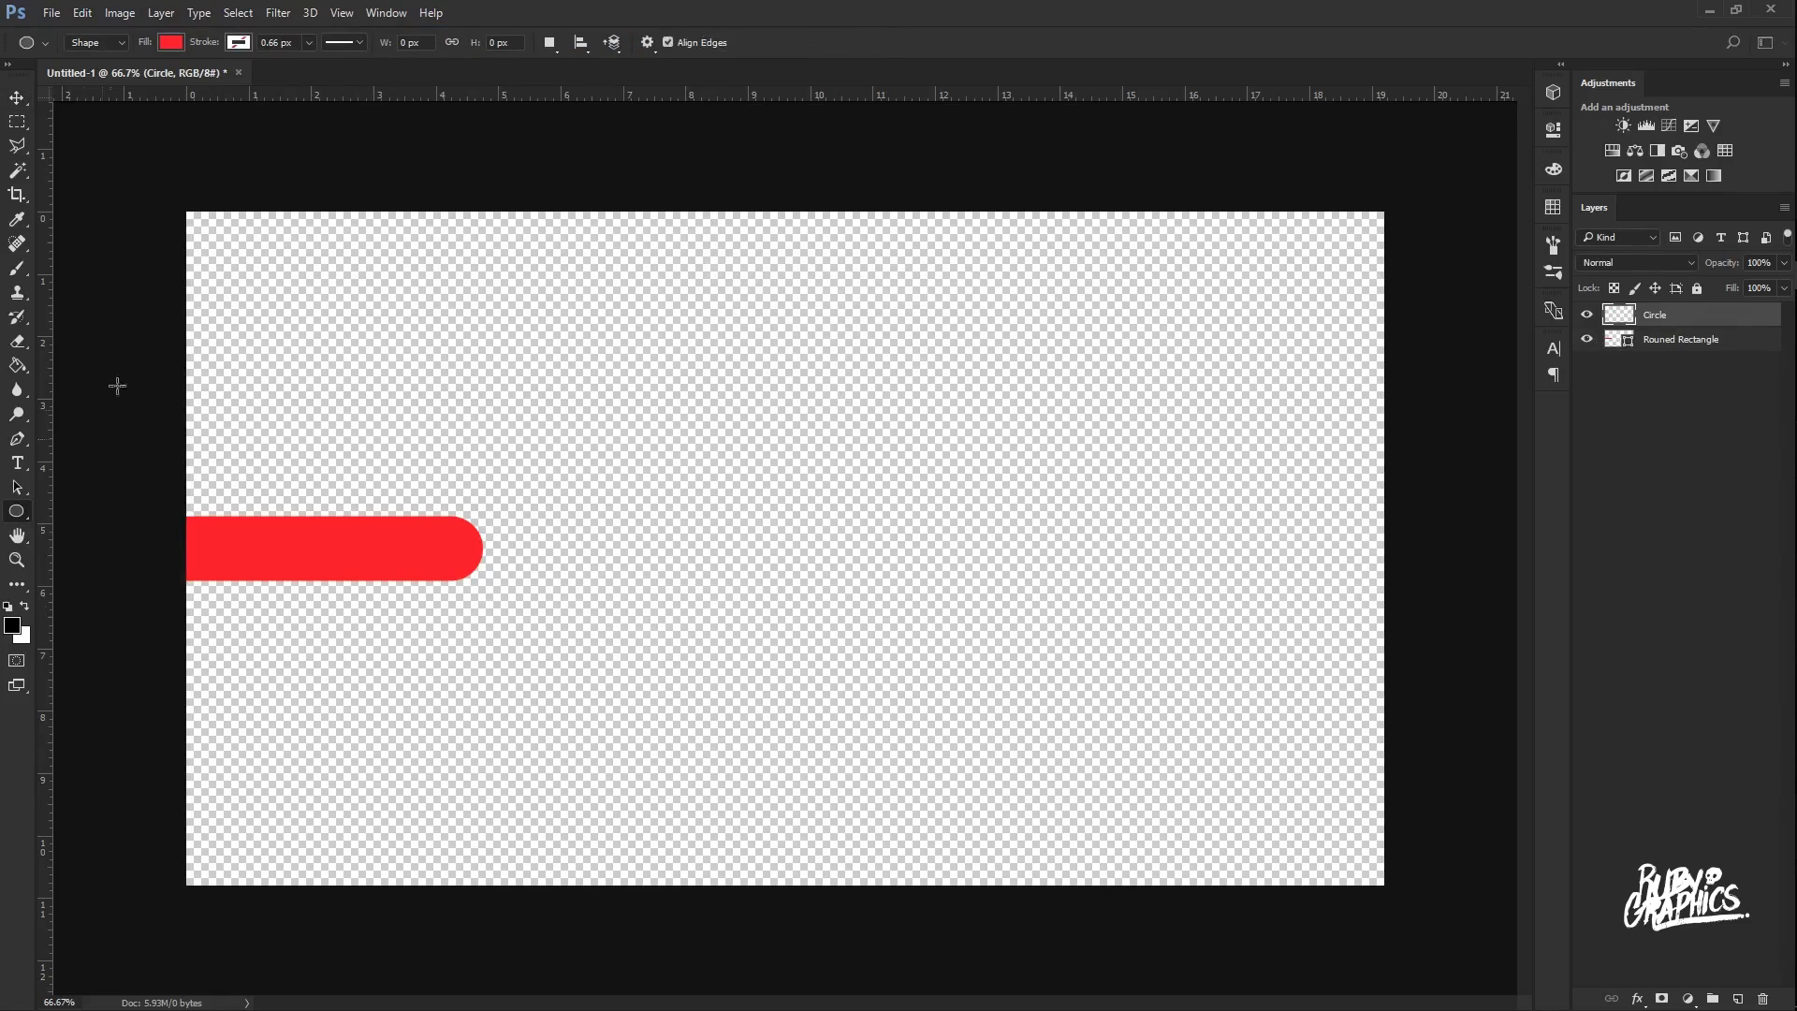
left_click(168, 41)
left_click(260, 78)
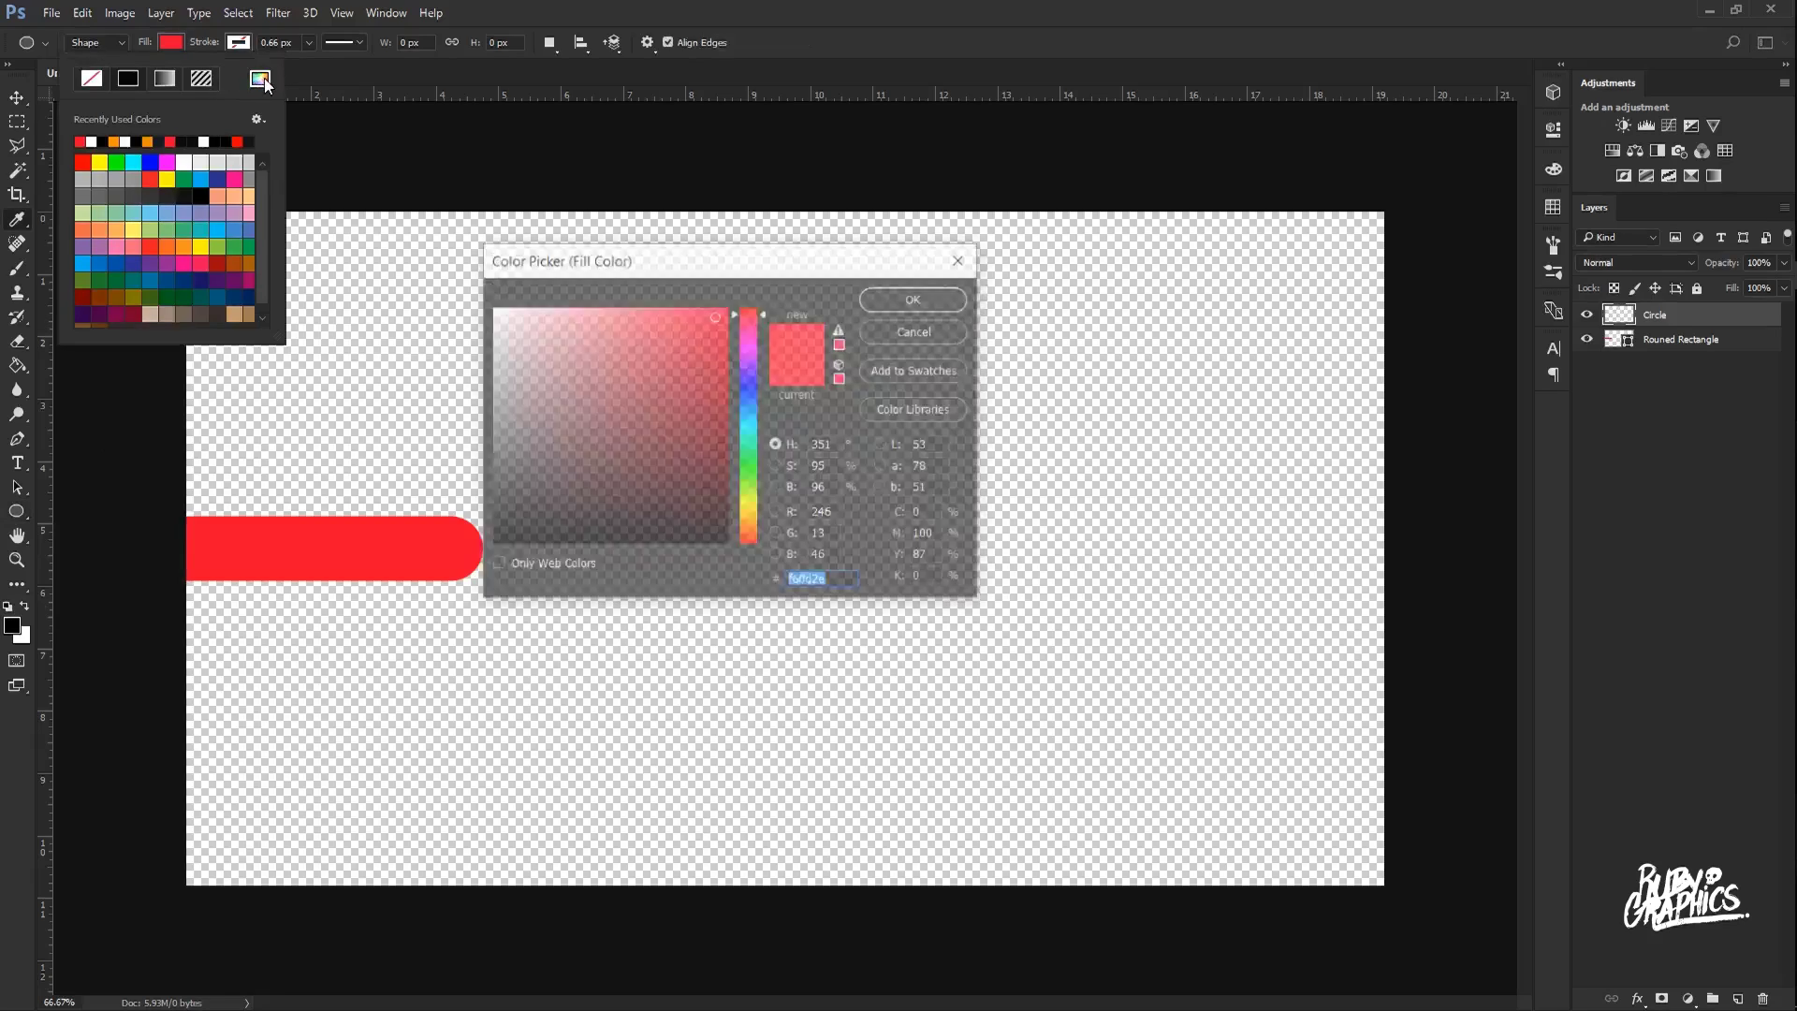
type("121")
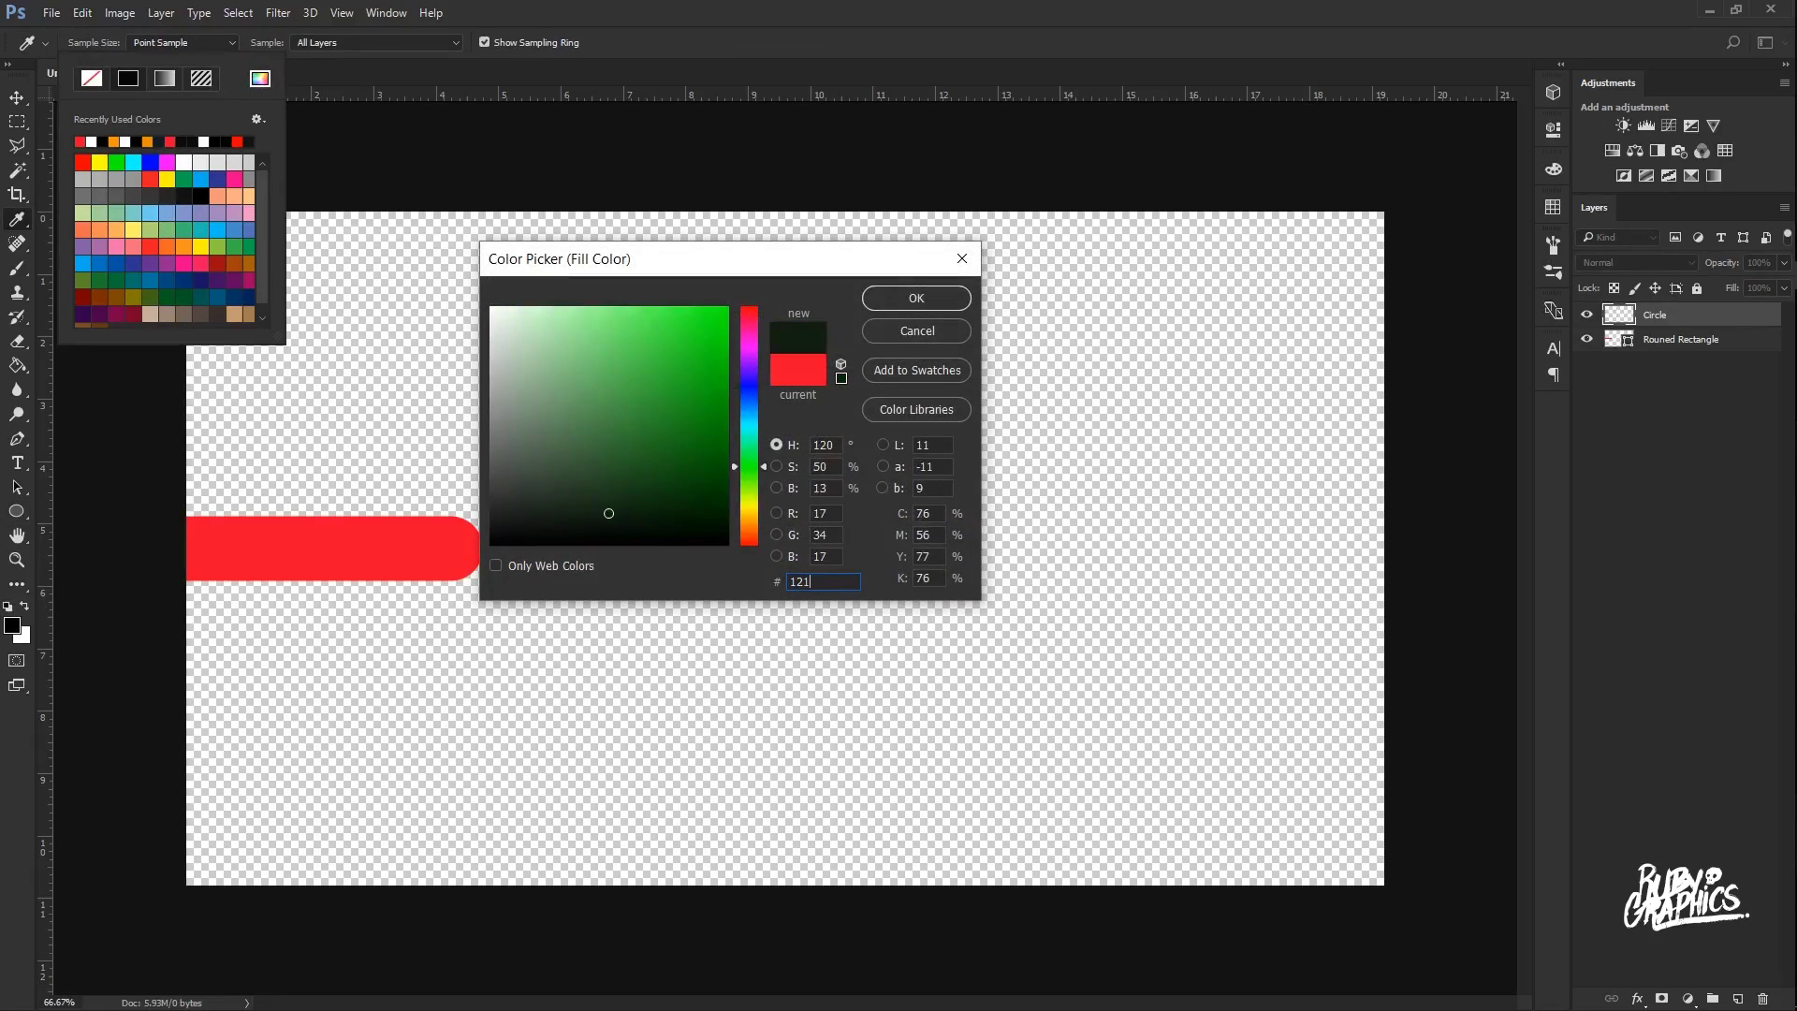
type("d1f")
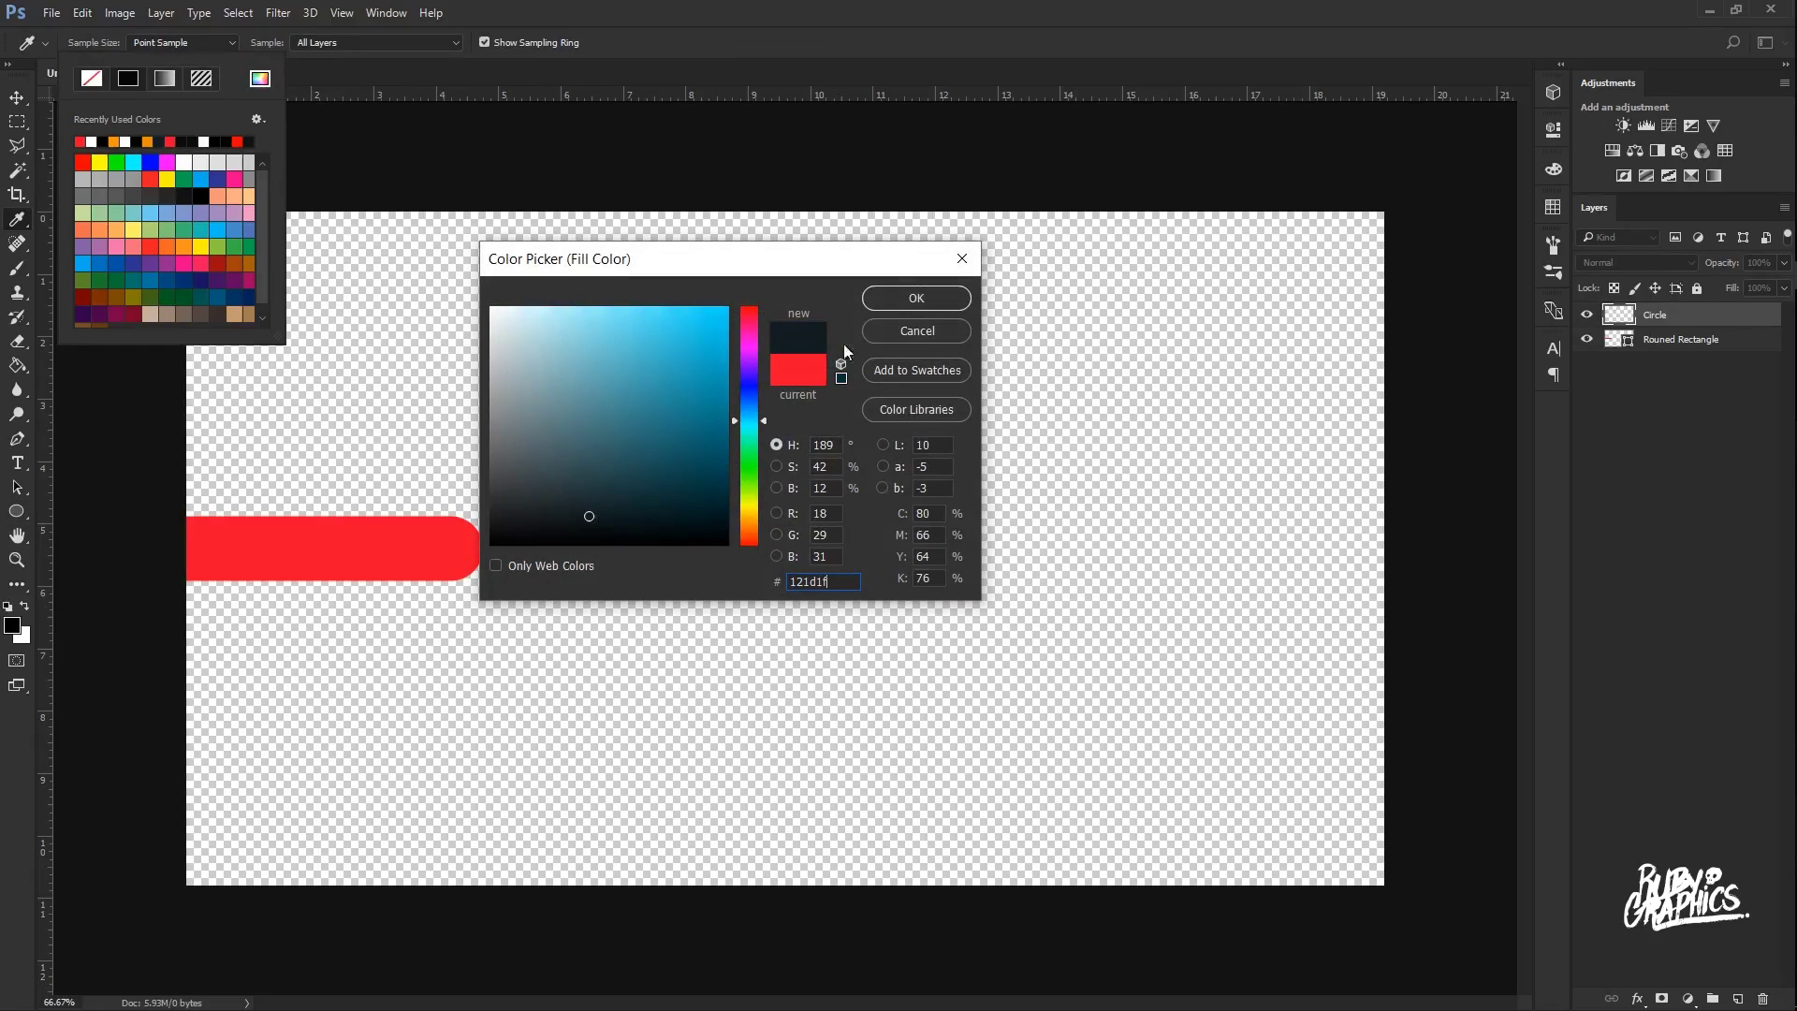
left_click(910, 303)
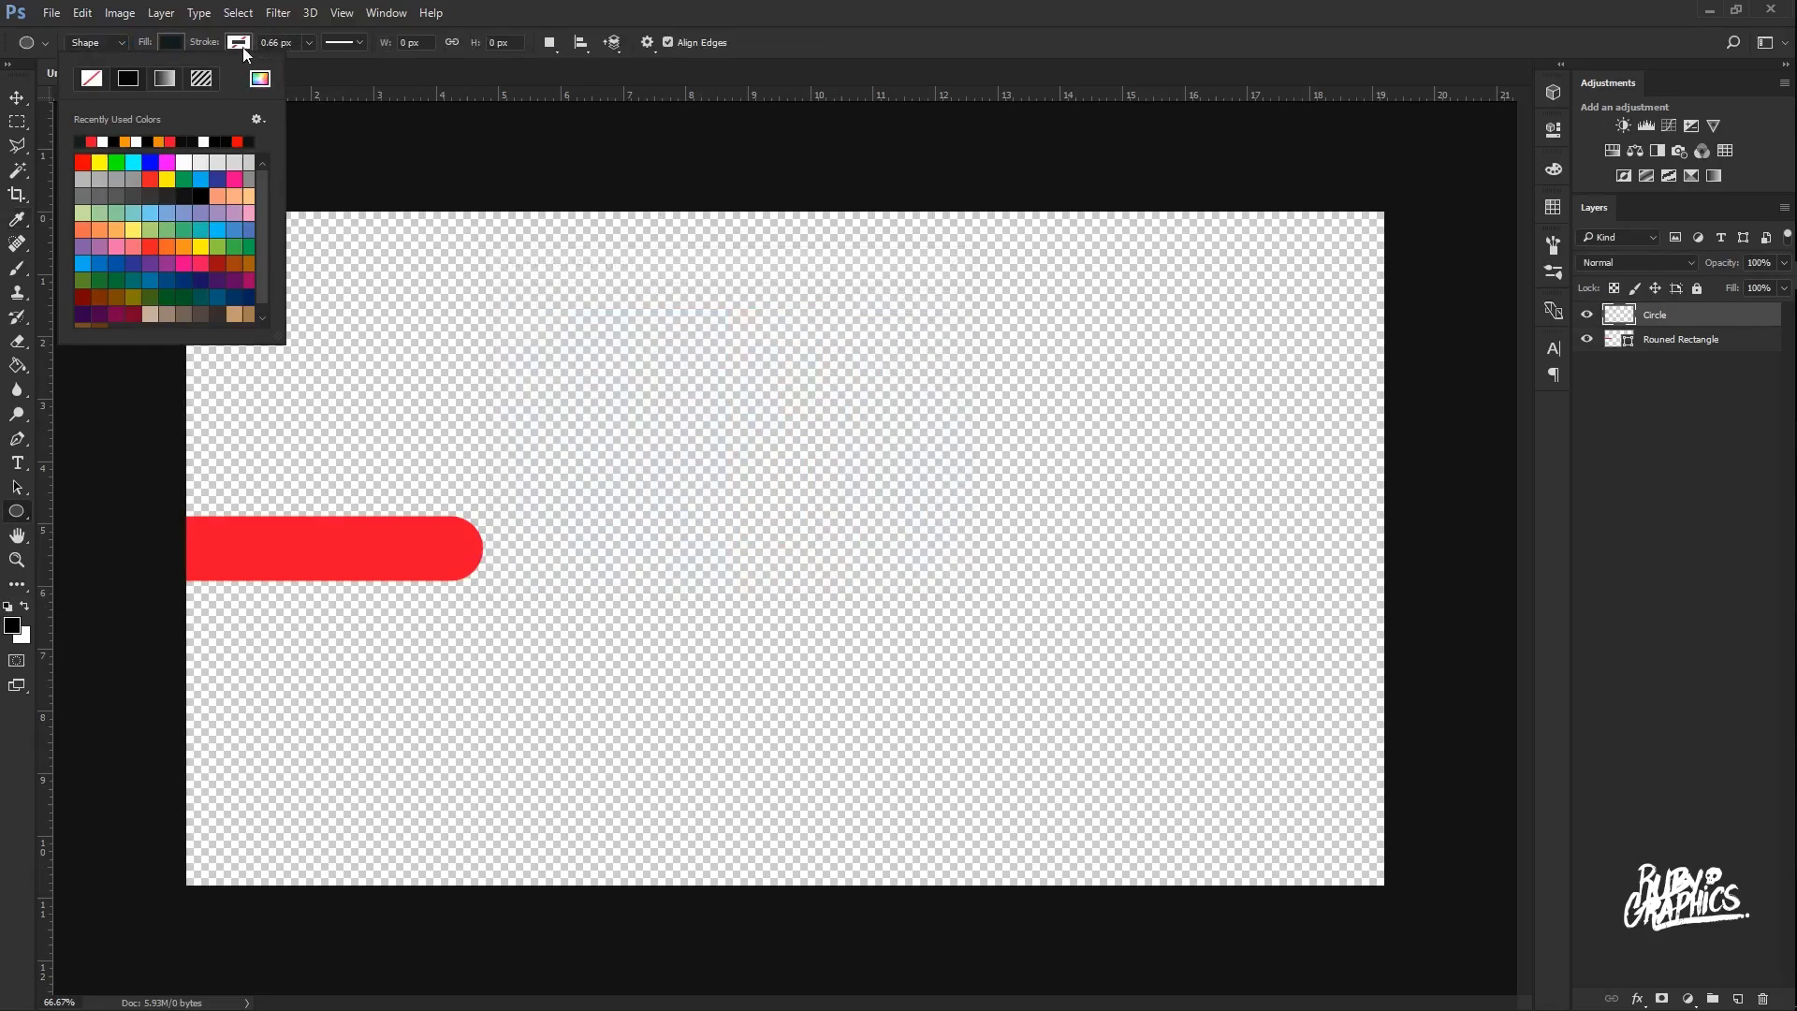
left_click(241, 46)
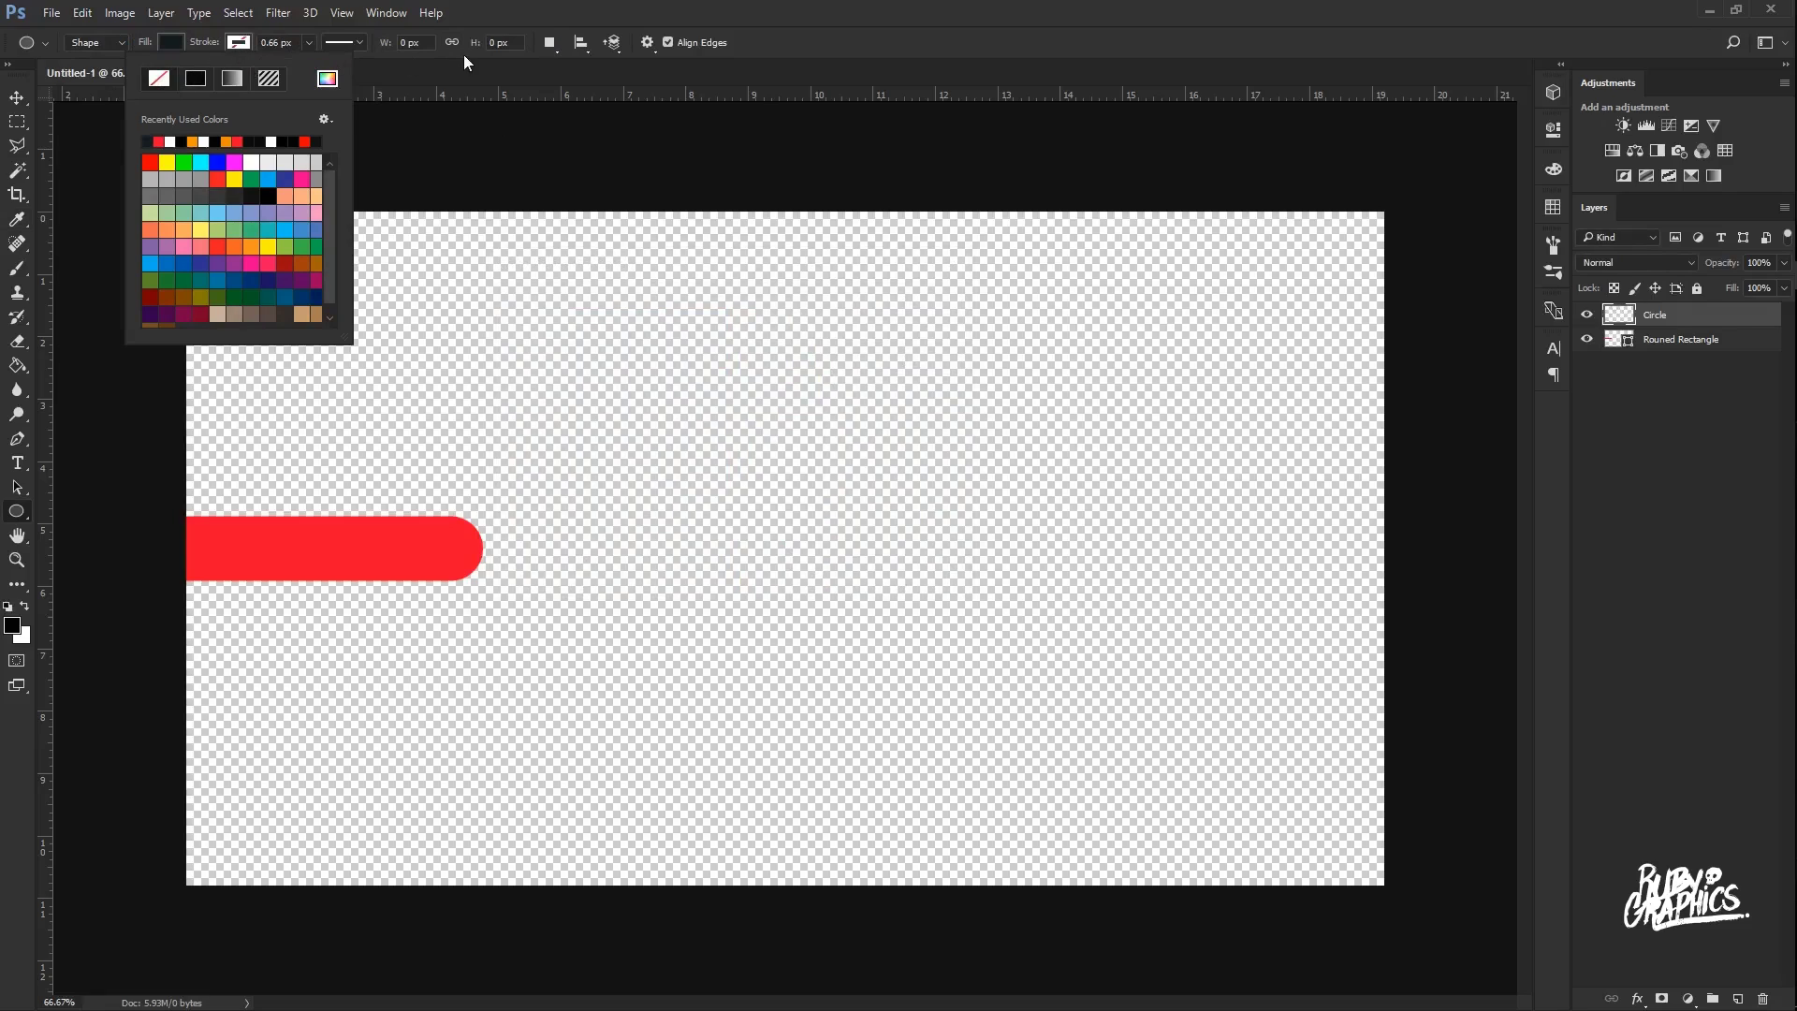
left_click(569, 66)
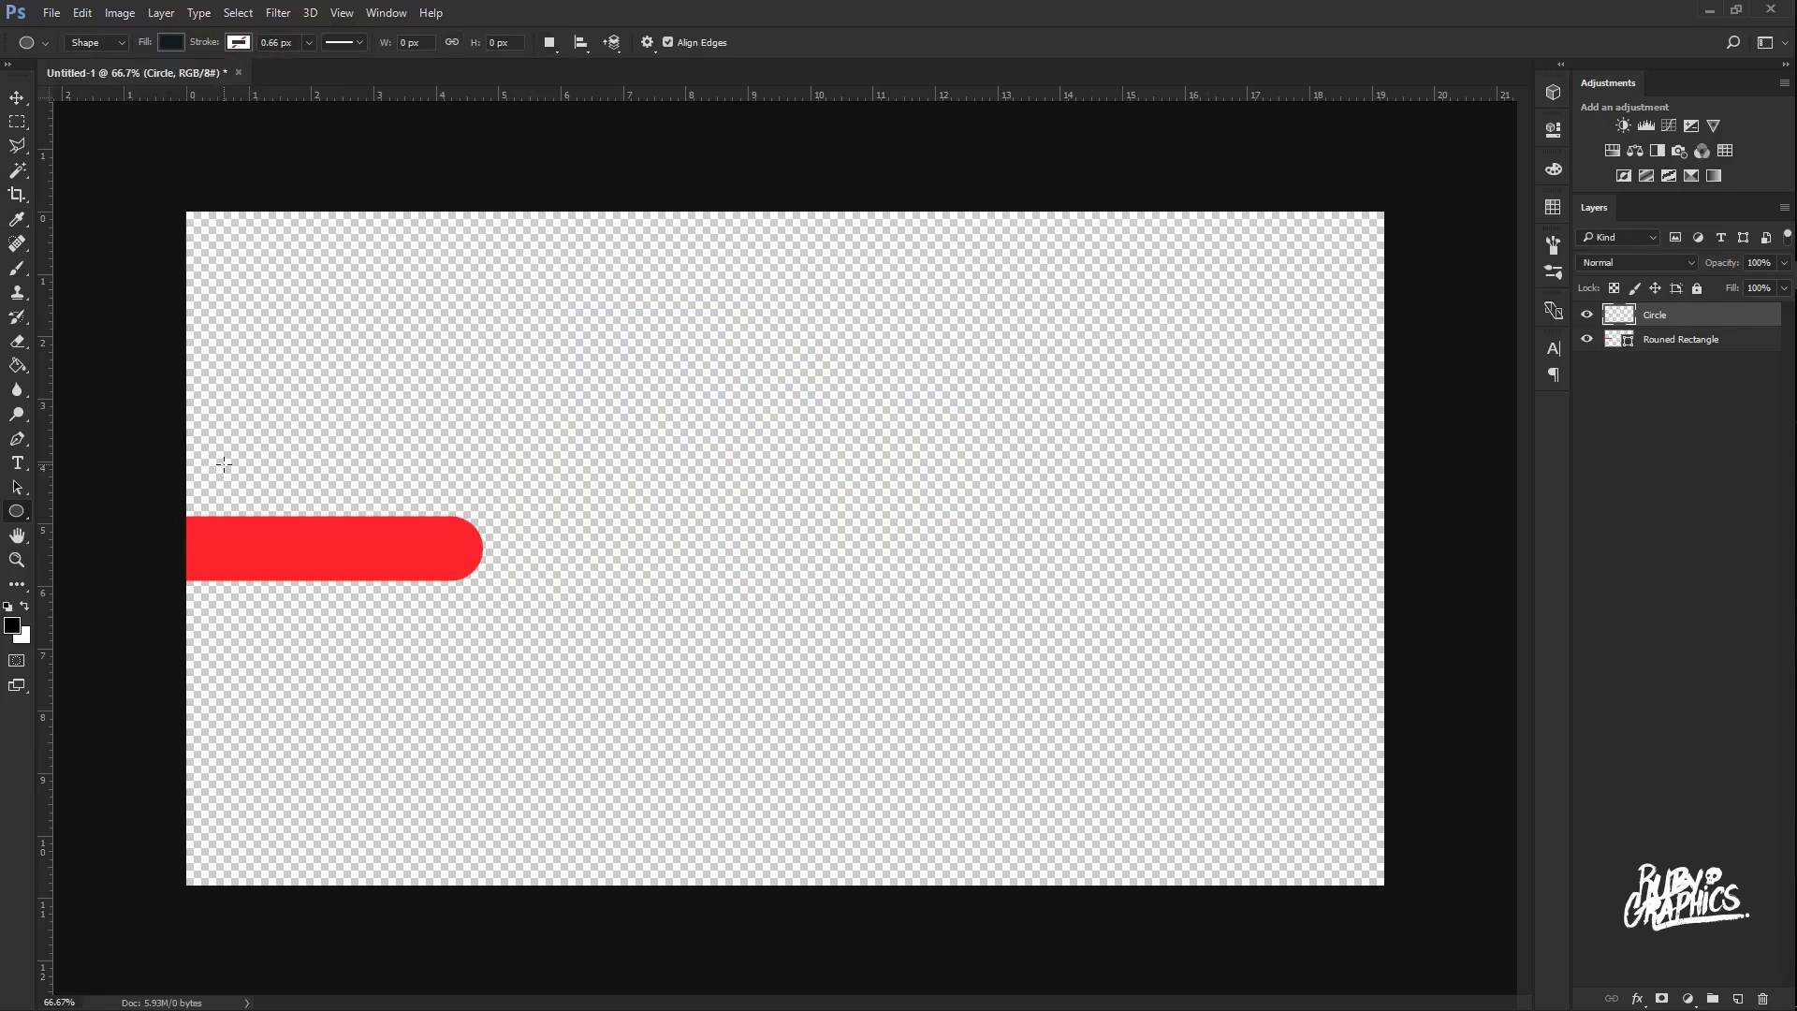
Draw a circle about 76 × 76 px above the red rounded rectangle with the Ellipse tool.
key("ctrl+plus")
key("ctrl+plus")
key("ctrl+plus")
key("v")
scroll(832, 897, "left", 5)
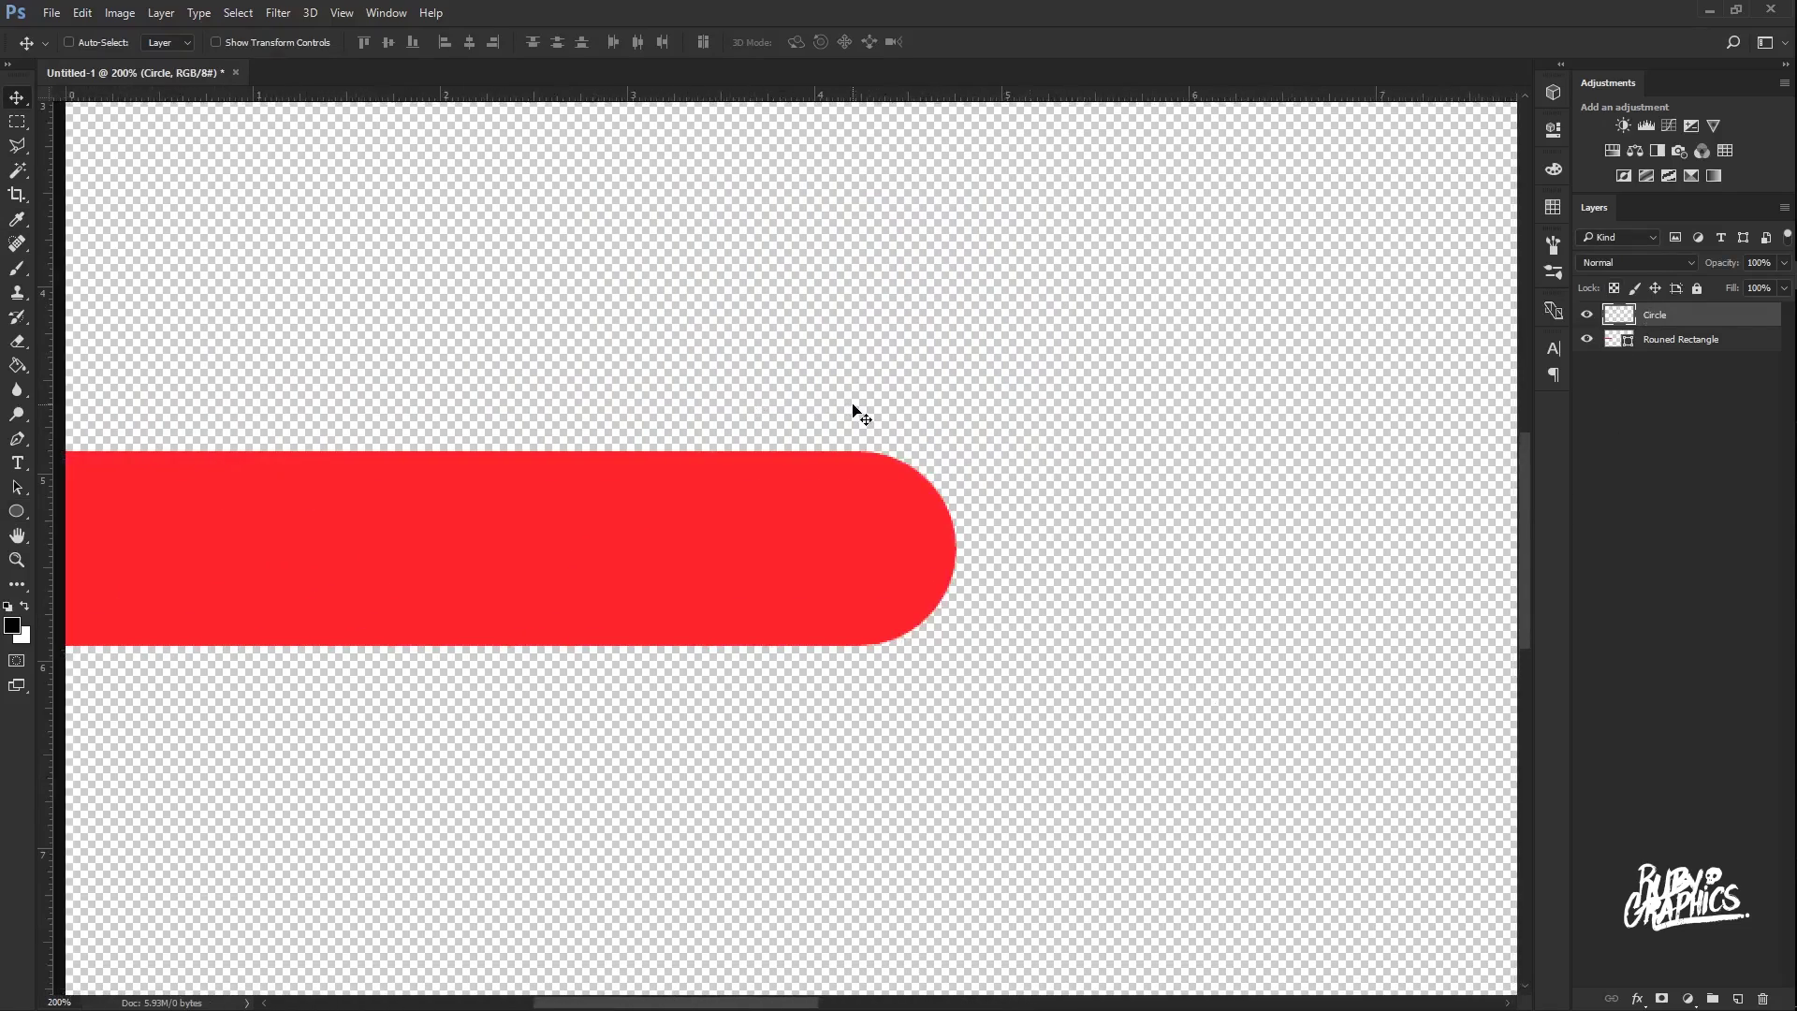
left_click(16, 511)
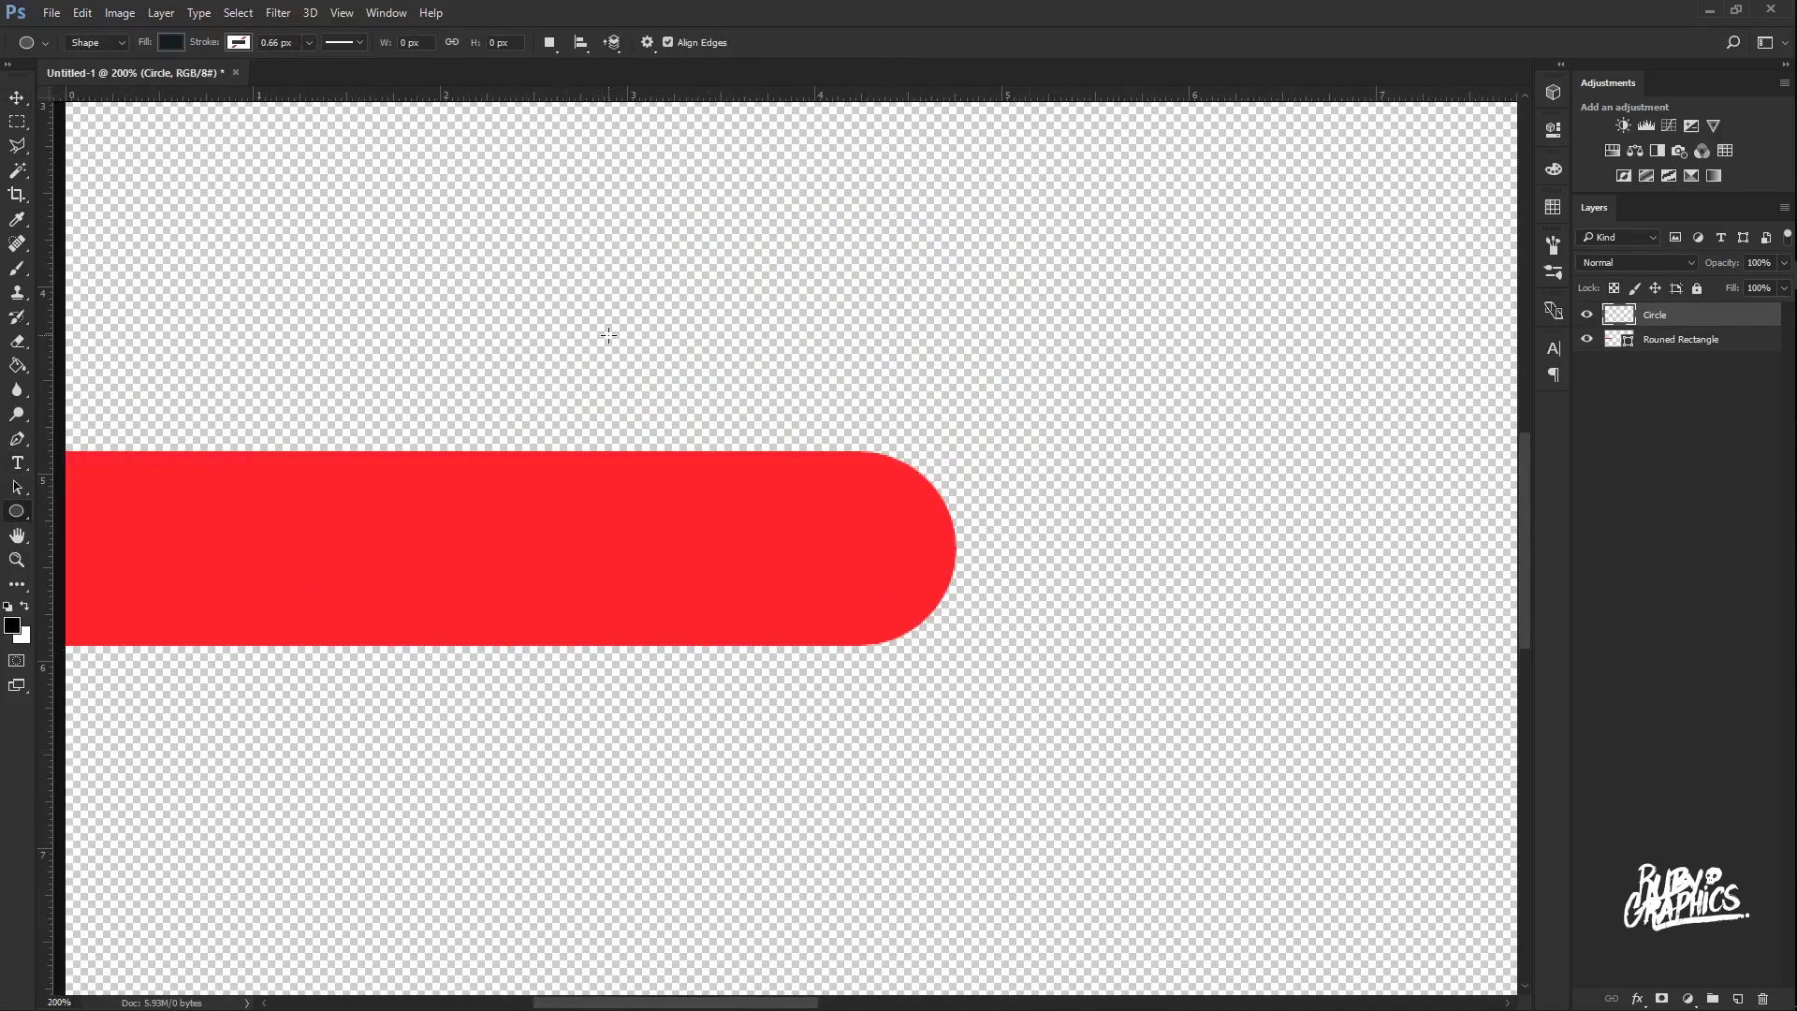
left_click_drag(609, 335, 680, 406)
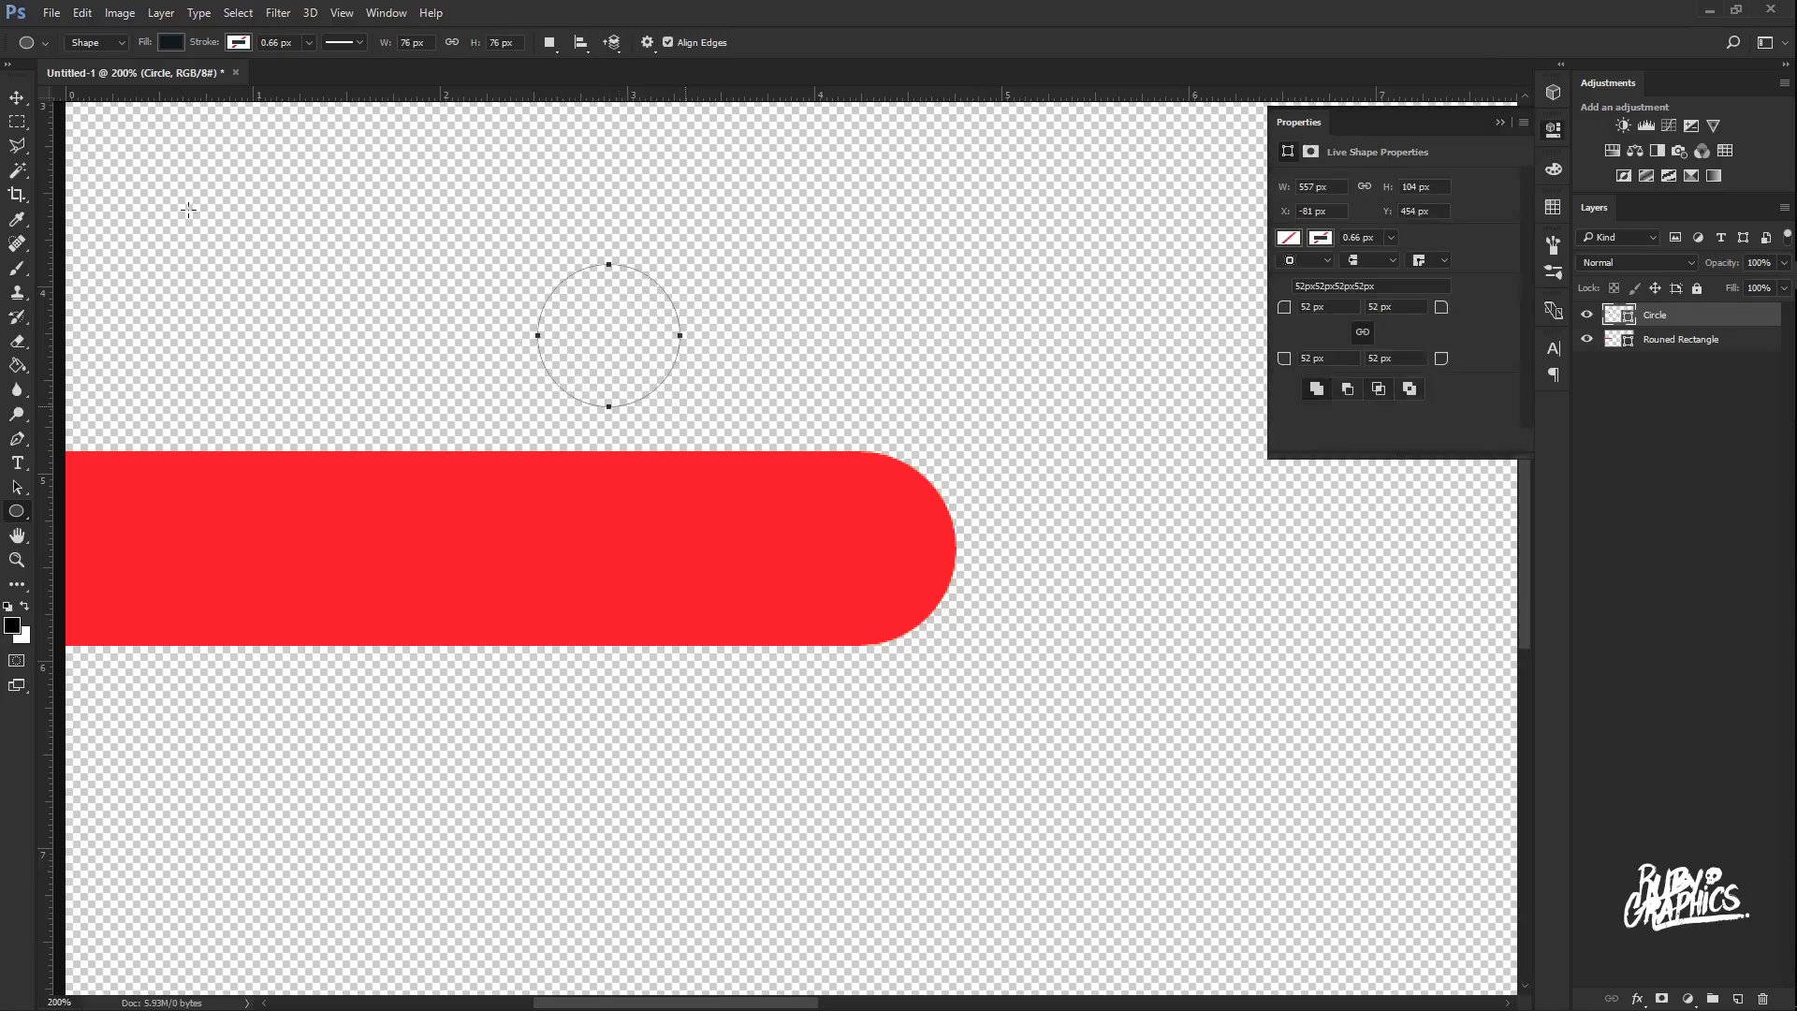
left_click(1501, 122)
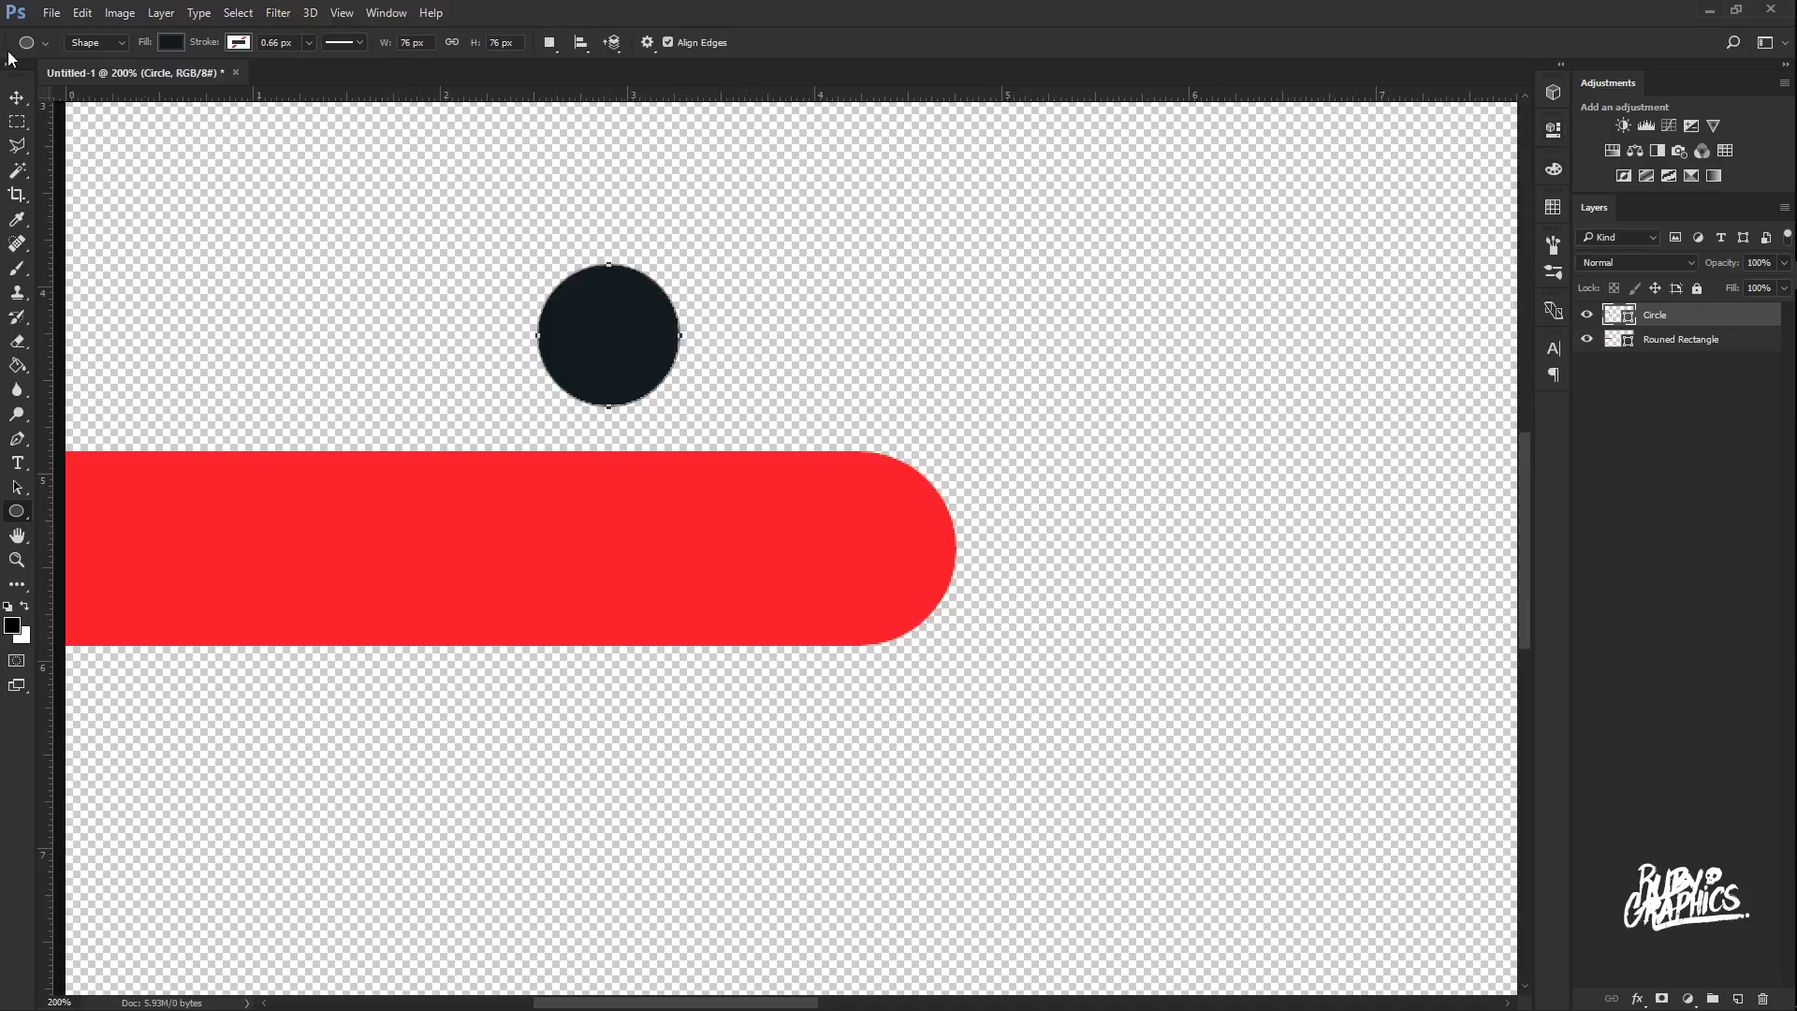
Move the circle beyond the rectangle's rounded end at mid-height and scale it up proportionally to nearly the rectangle's height.
left_click(16, 97)
left_click_drag(609, 342, 1139, 546)
key("ctrl+t")
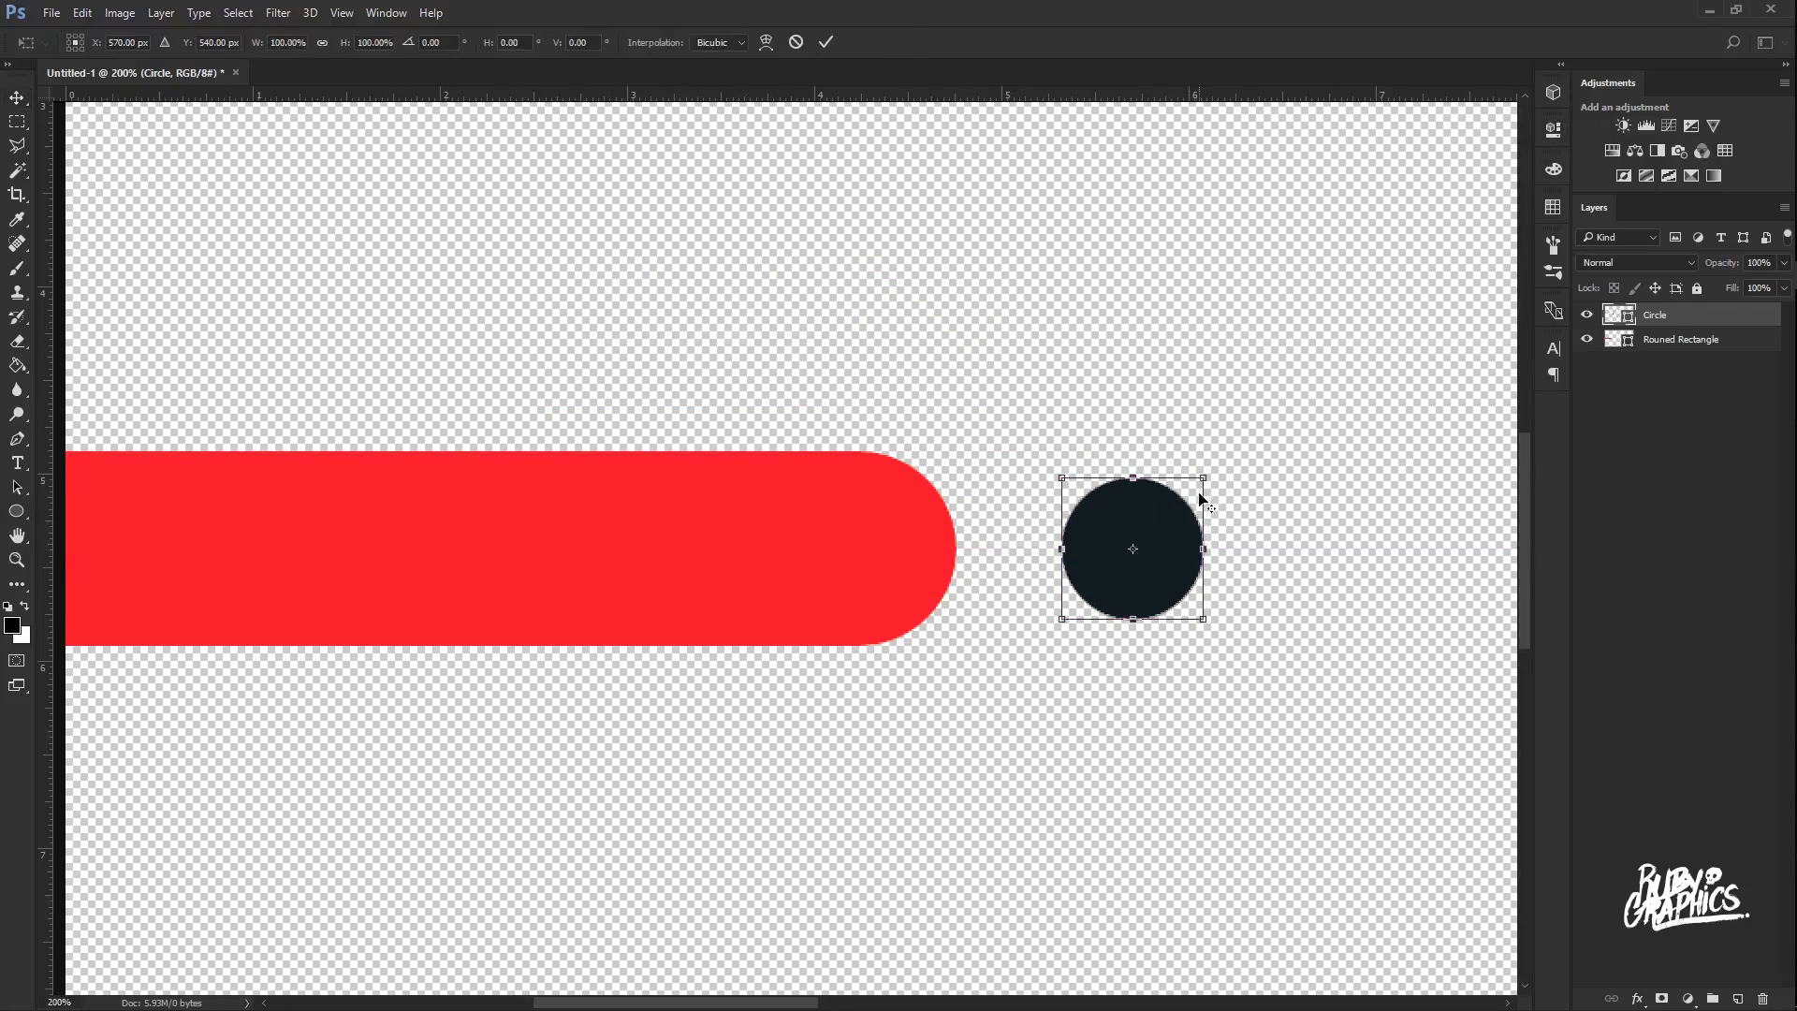
left_click_drag(1206, 476, 1247, 468)
key("Return")
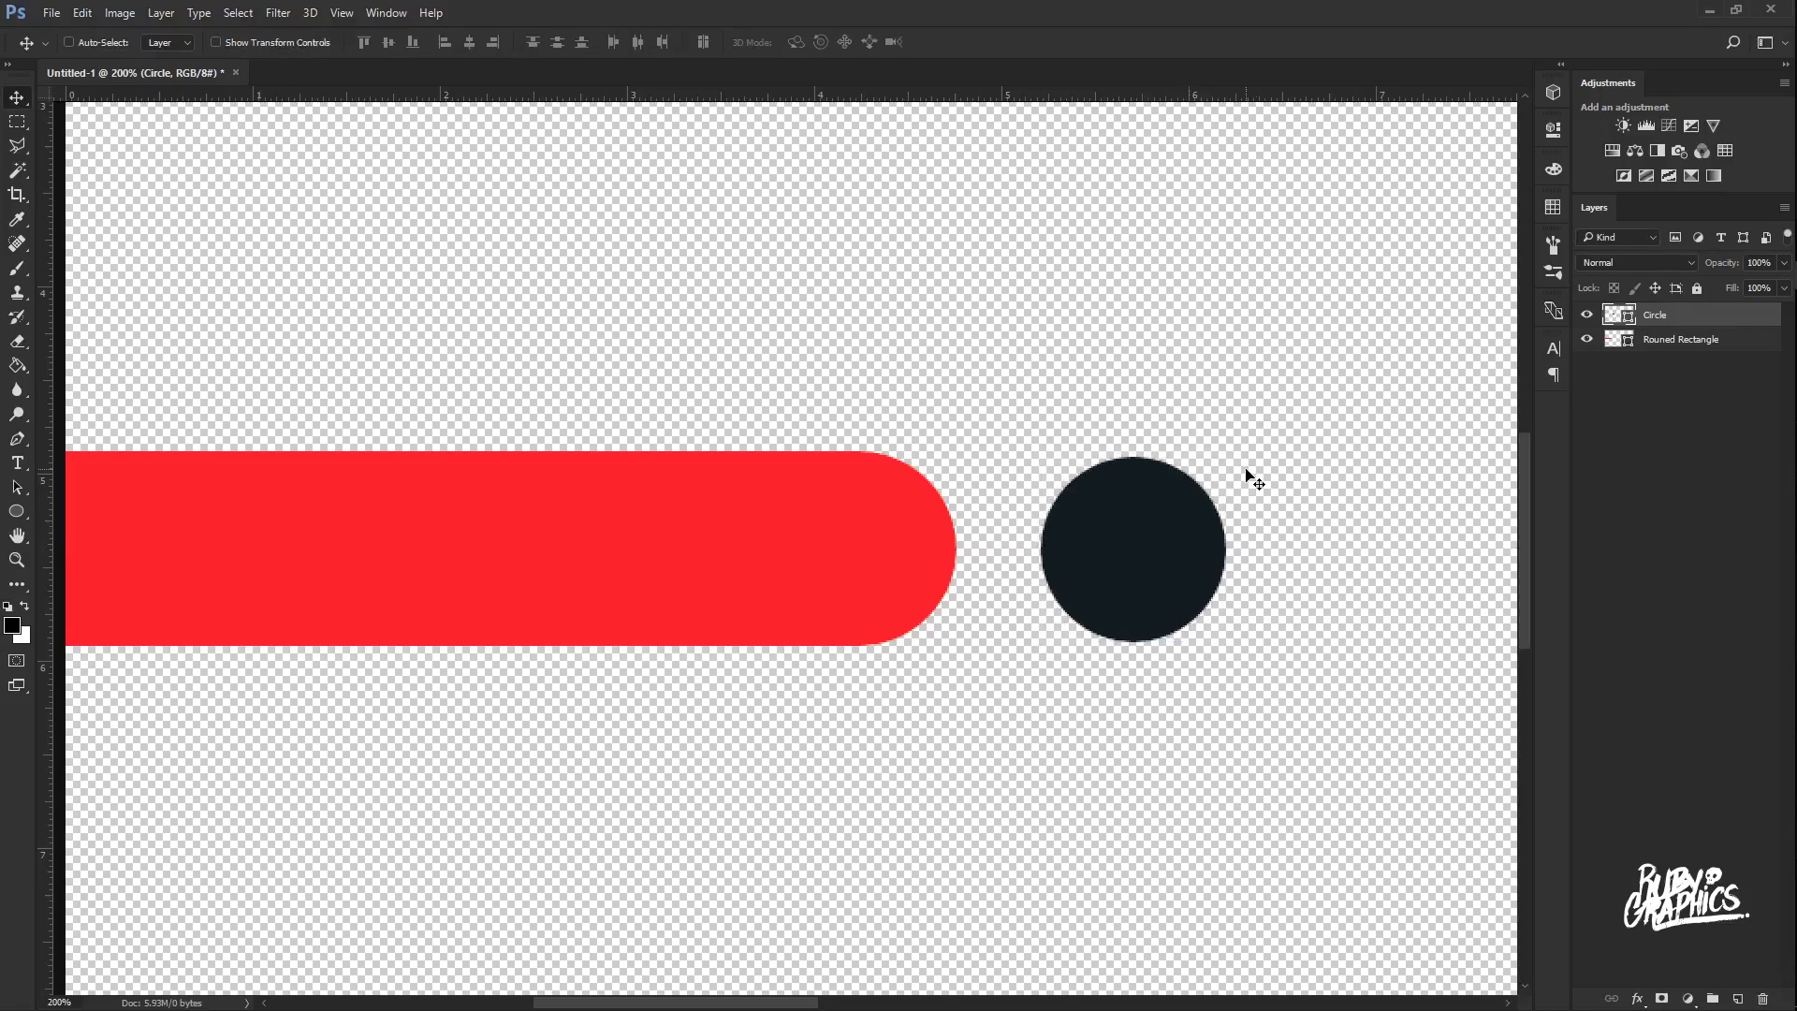
Move the circle inside the rectangle's rounded end and nudge it slightly right.
left_click_drag(1195, 566, 900, 551)
key("Right")
key("Right")
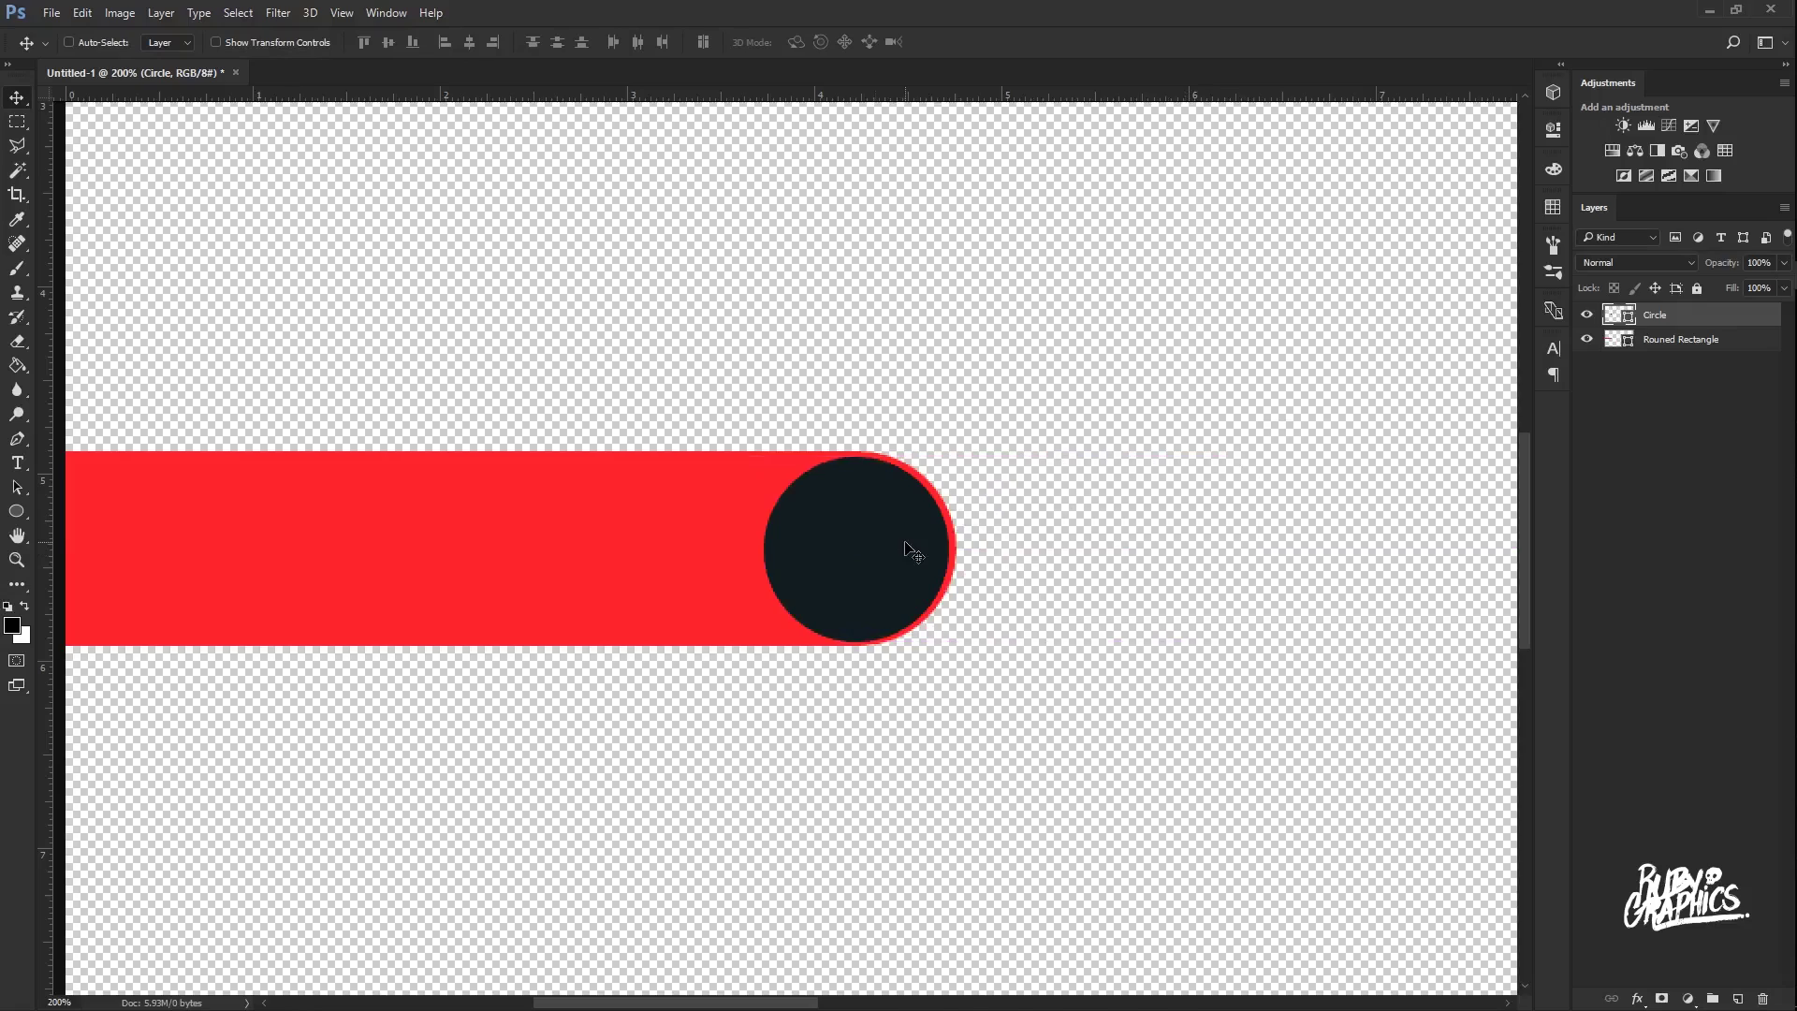
Shrink the circle slightly and nudge it up and right so an even red rim remains around it.
key("ctrl+t")
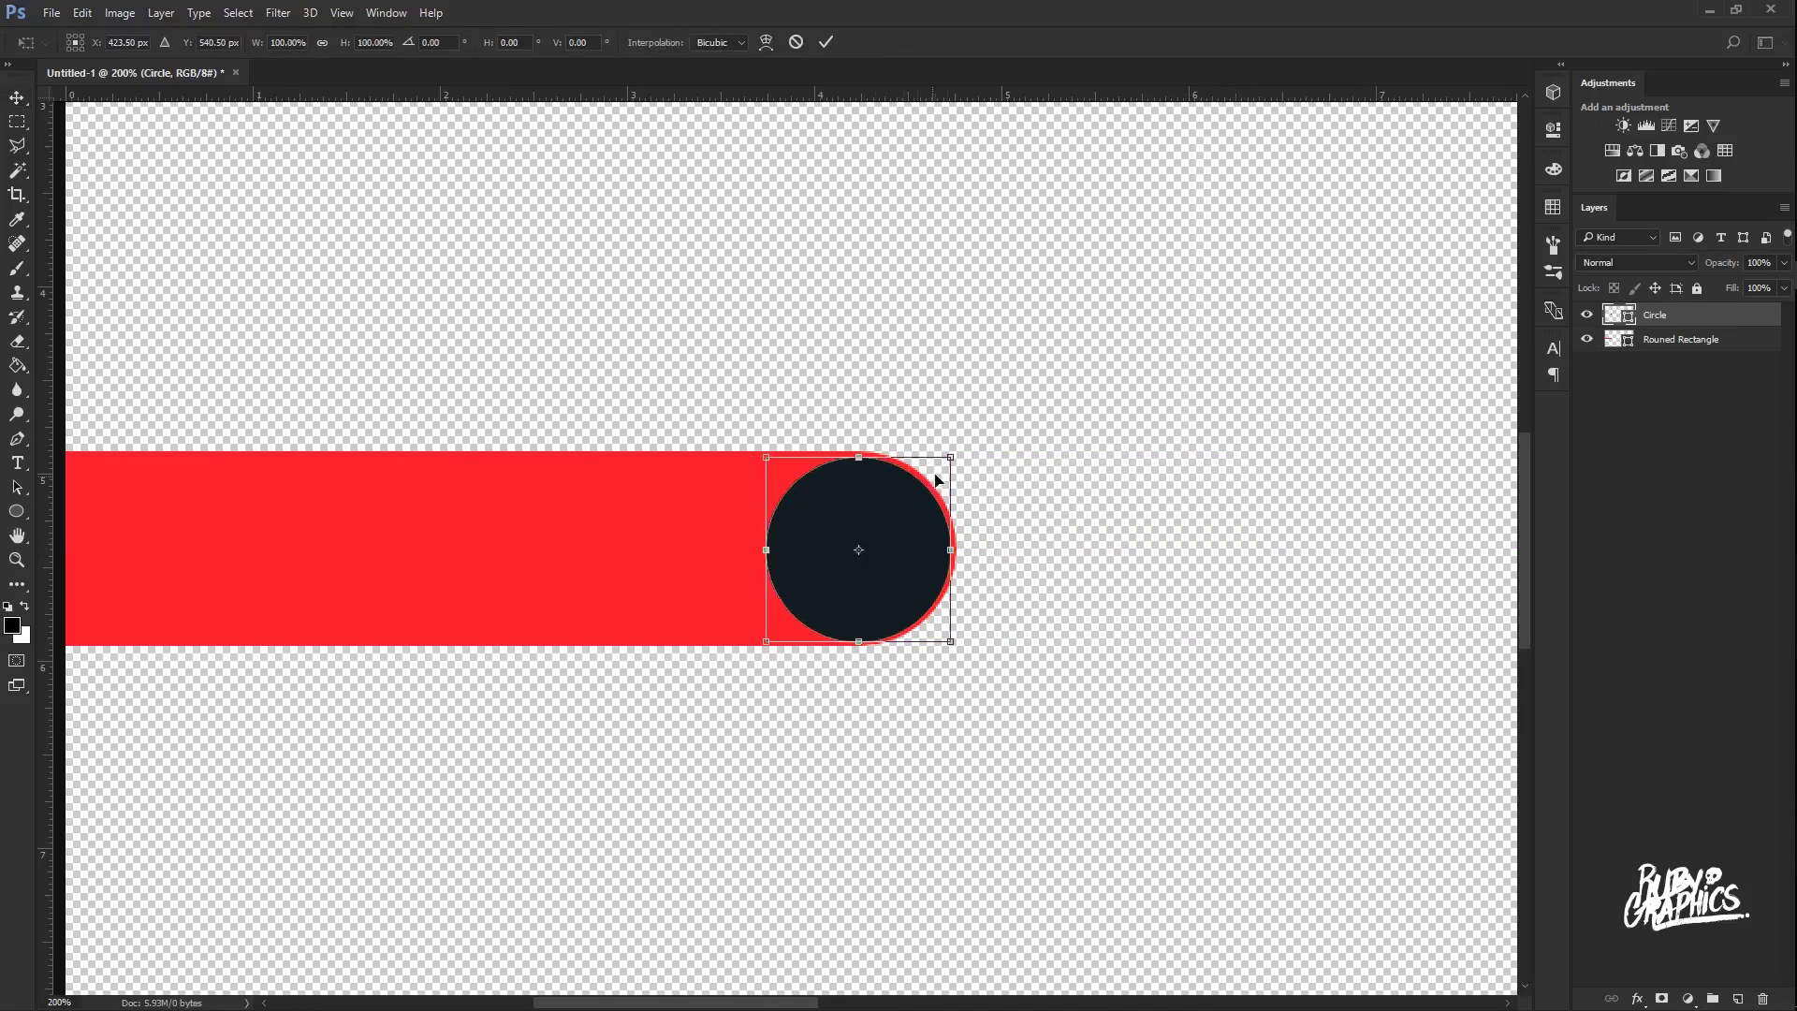
left_click_drag(954, 456, 953, 464)
key("Return")
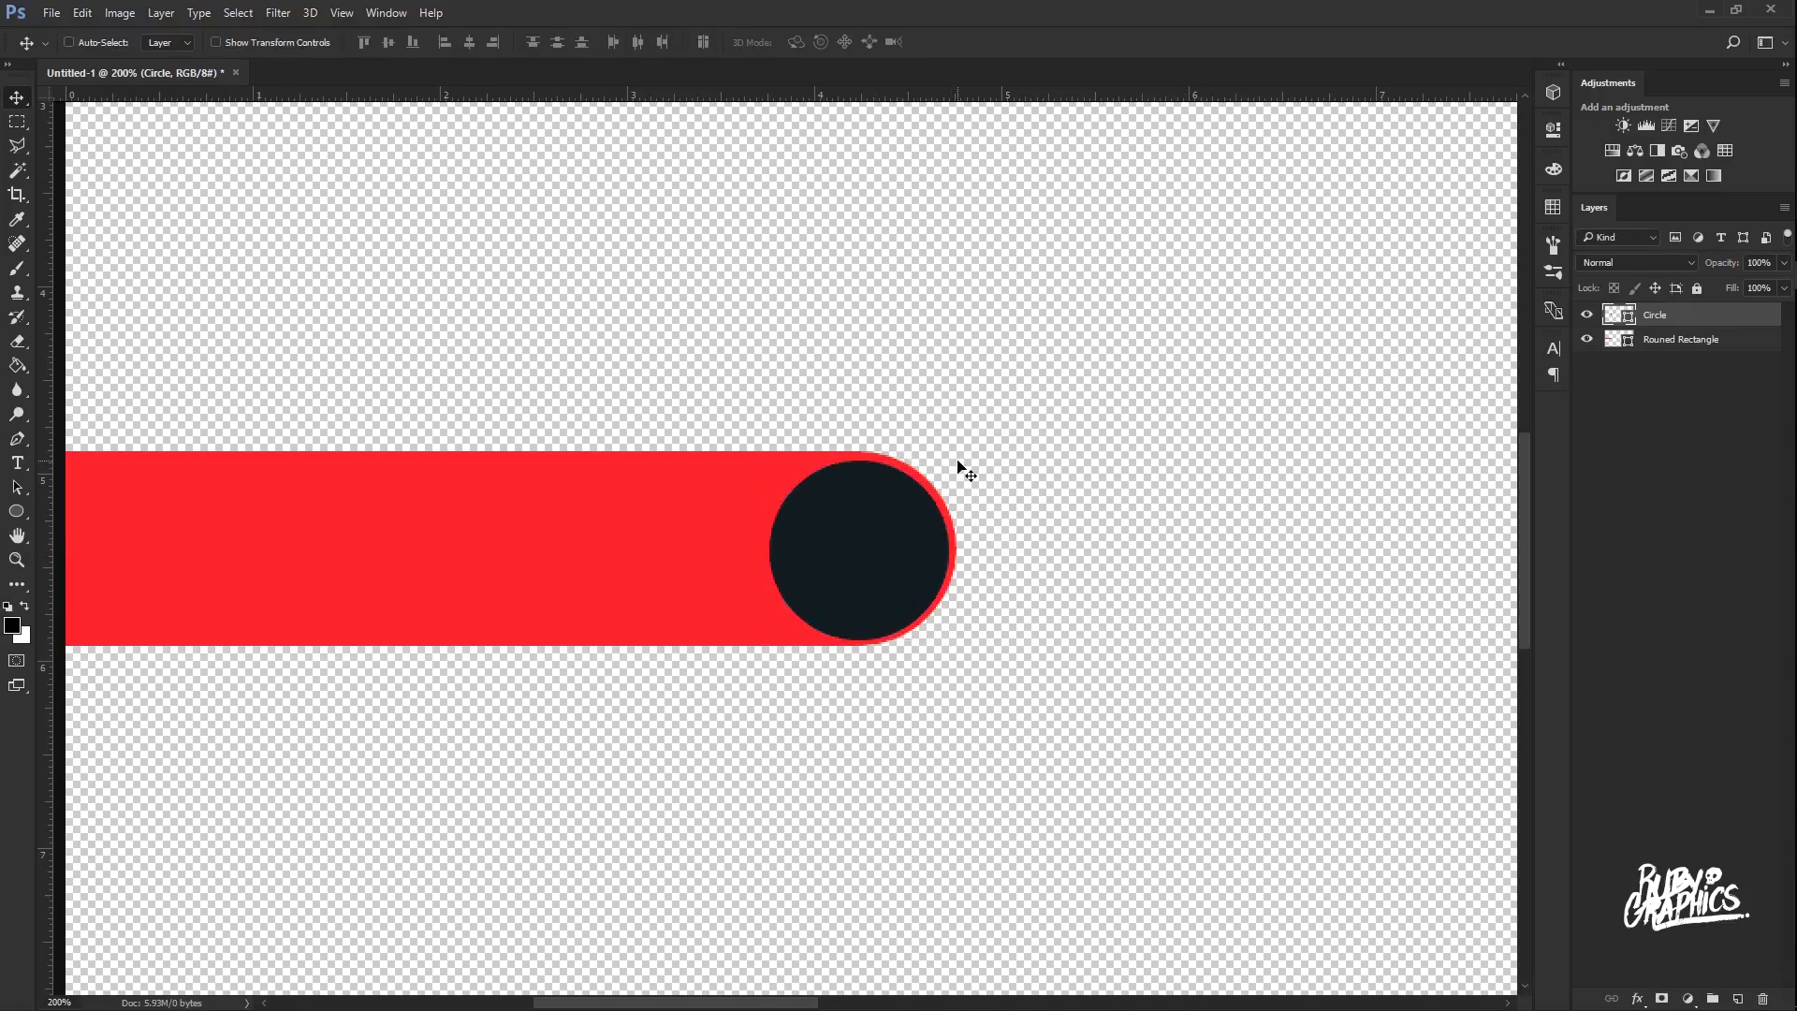
key("Up")
key("Right")
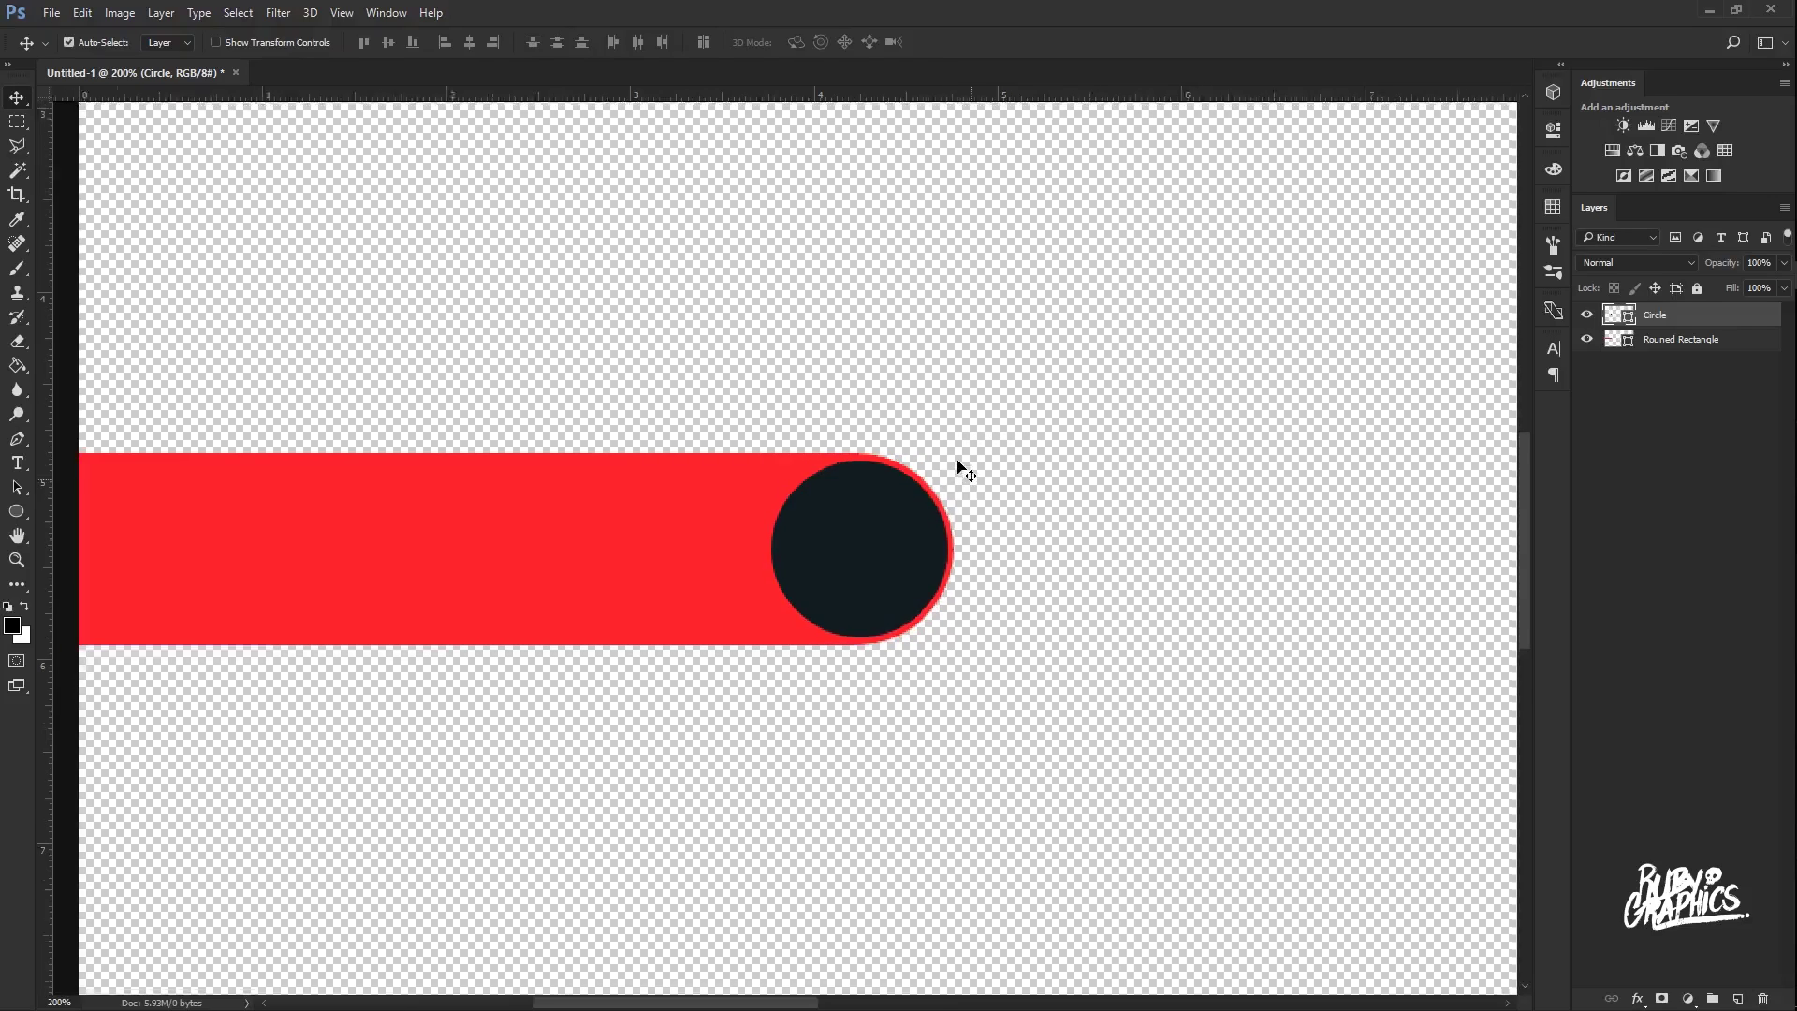
Select the Circle and rounded rectangle layers together and move both shapes left and slightly down.
key("ctrl+minus")
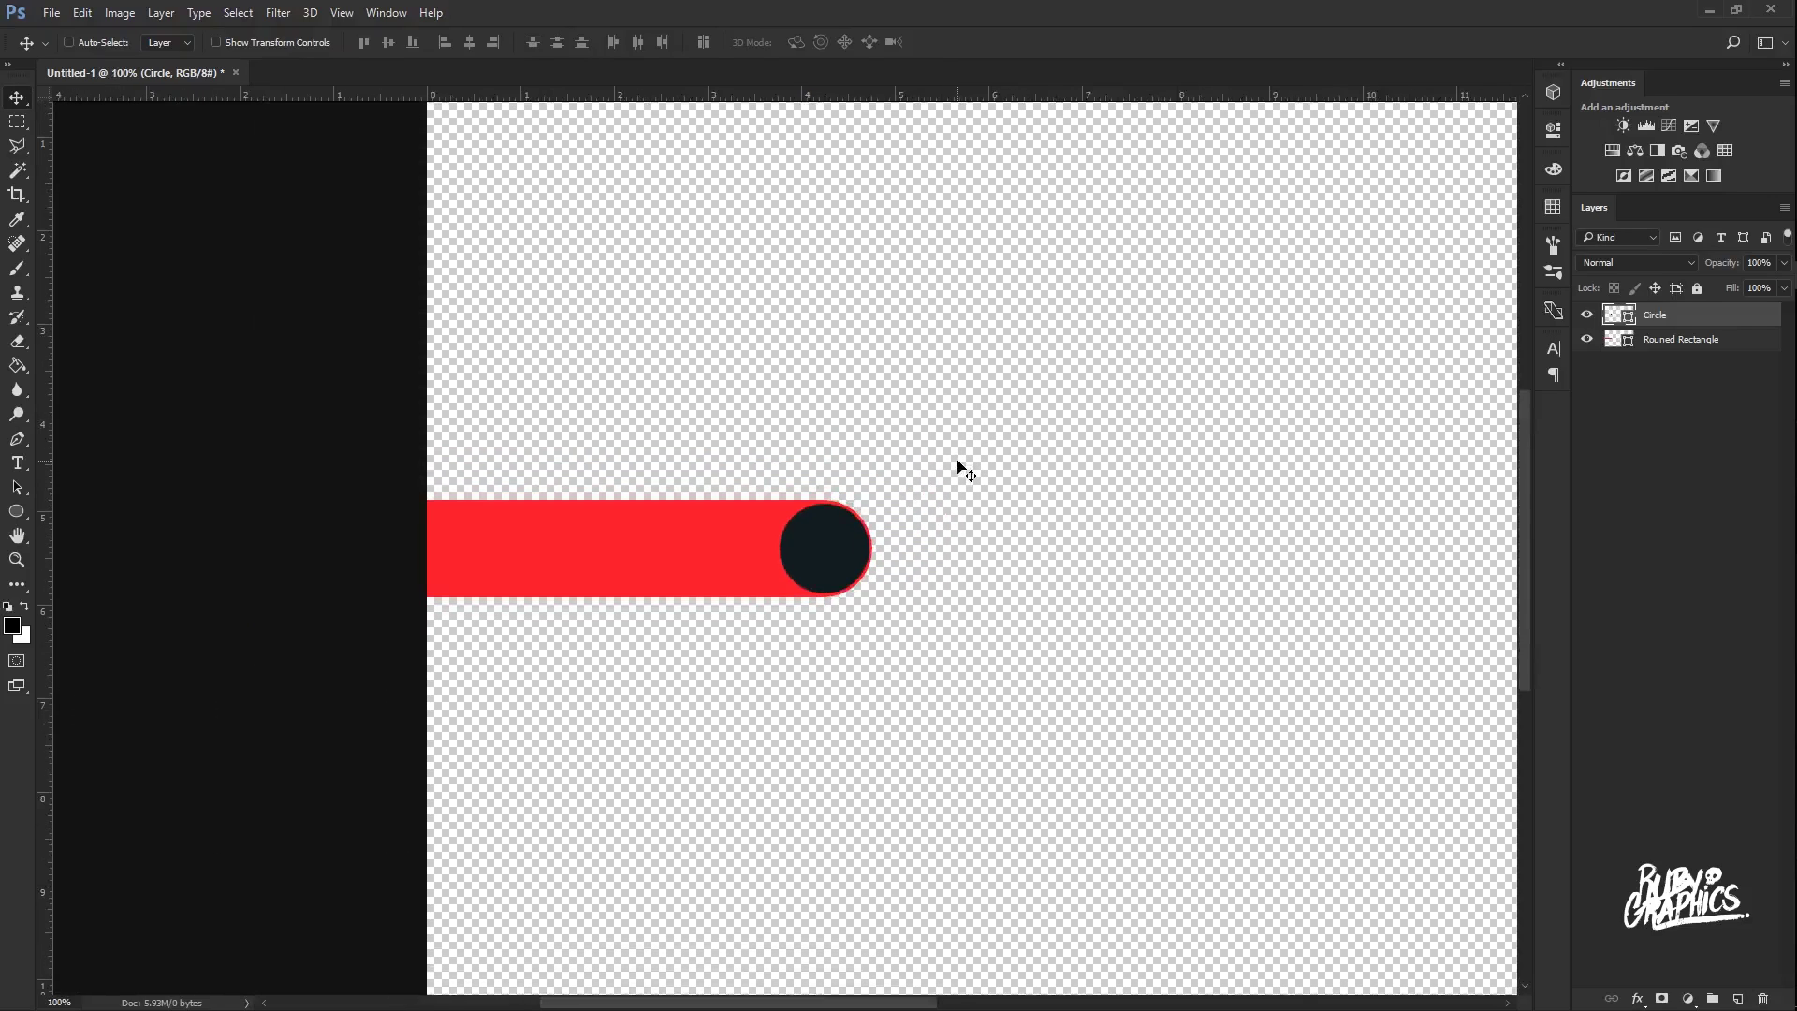
key("ctrl+minus")
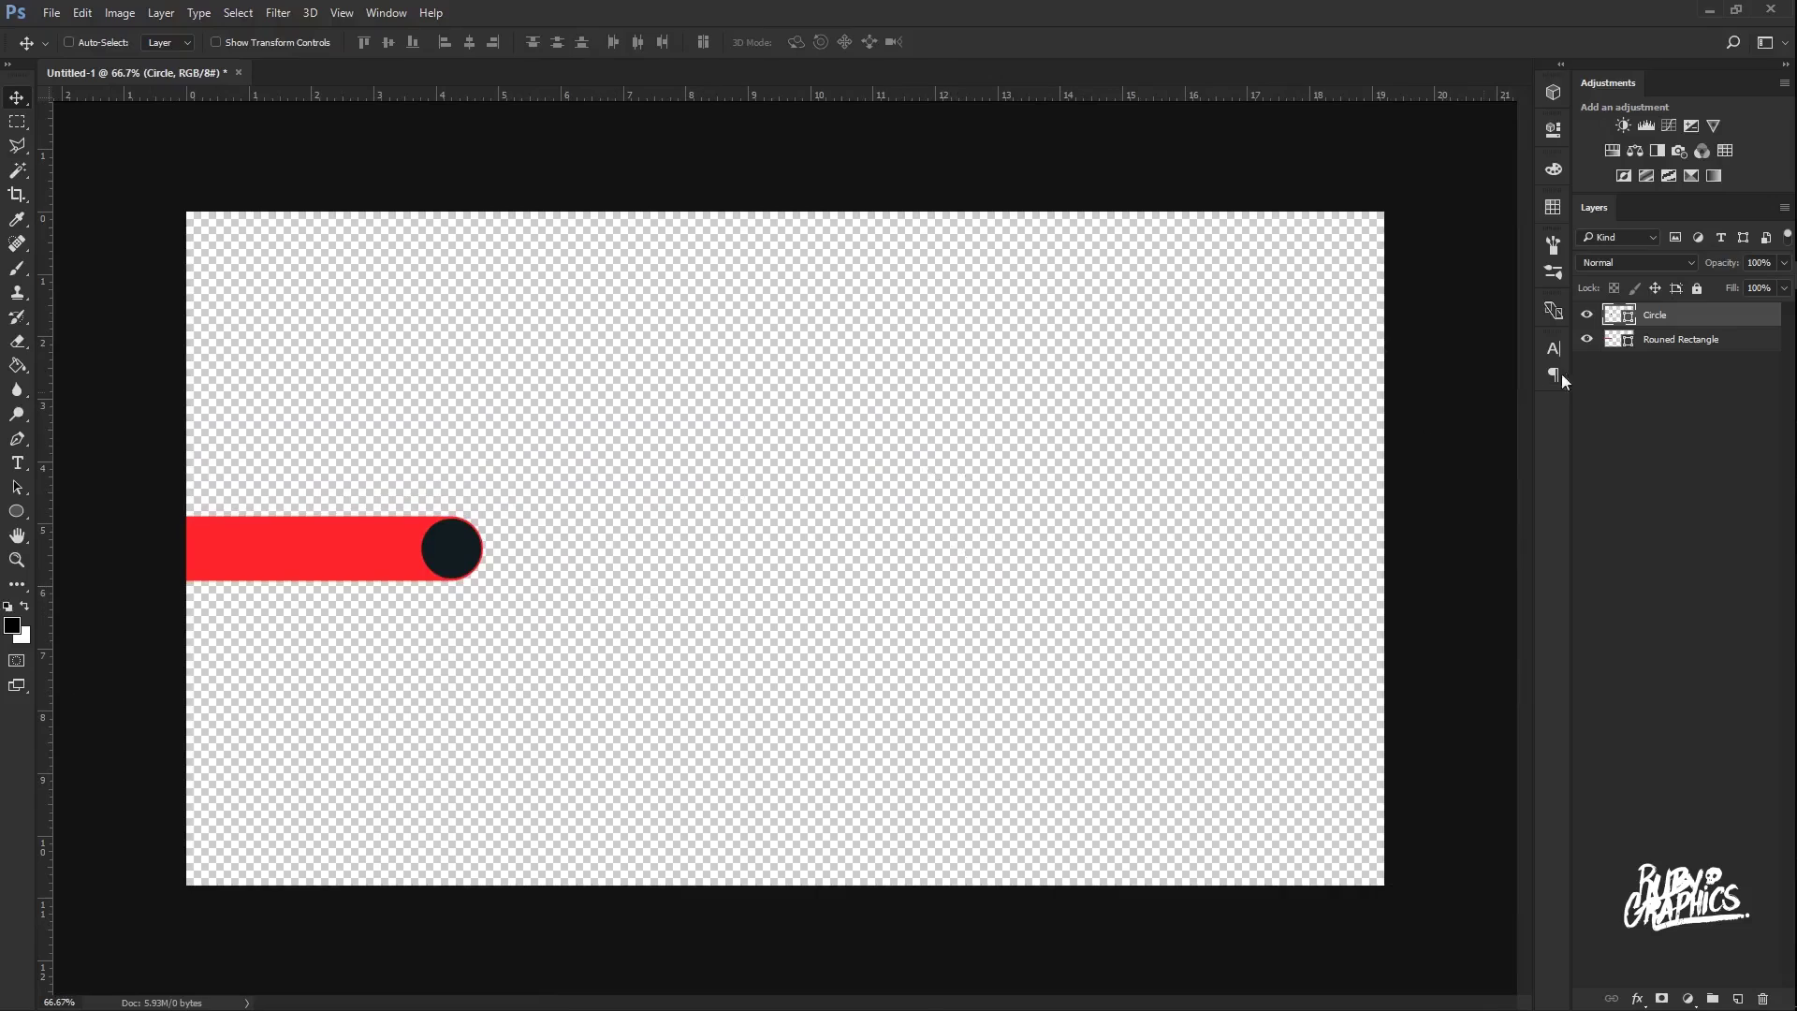
left_click(1681, 339)
left_click(1655, 314, "shift")
mouse_move(879, 559)
left_mouse_down()
mouse_move(828, 557)
mouse_move(848, 558)
left_mouse_up()
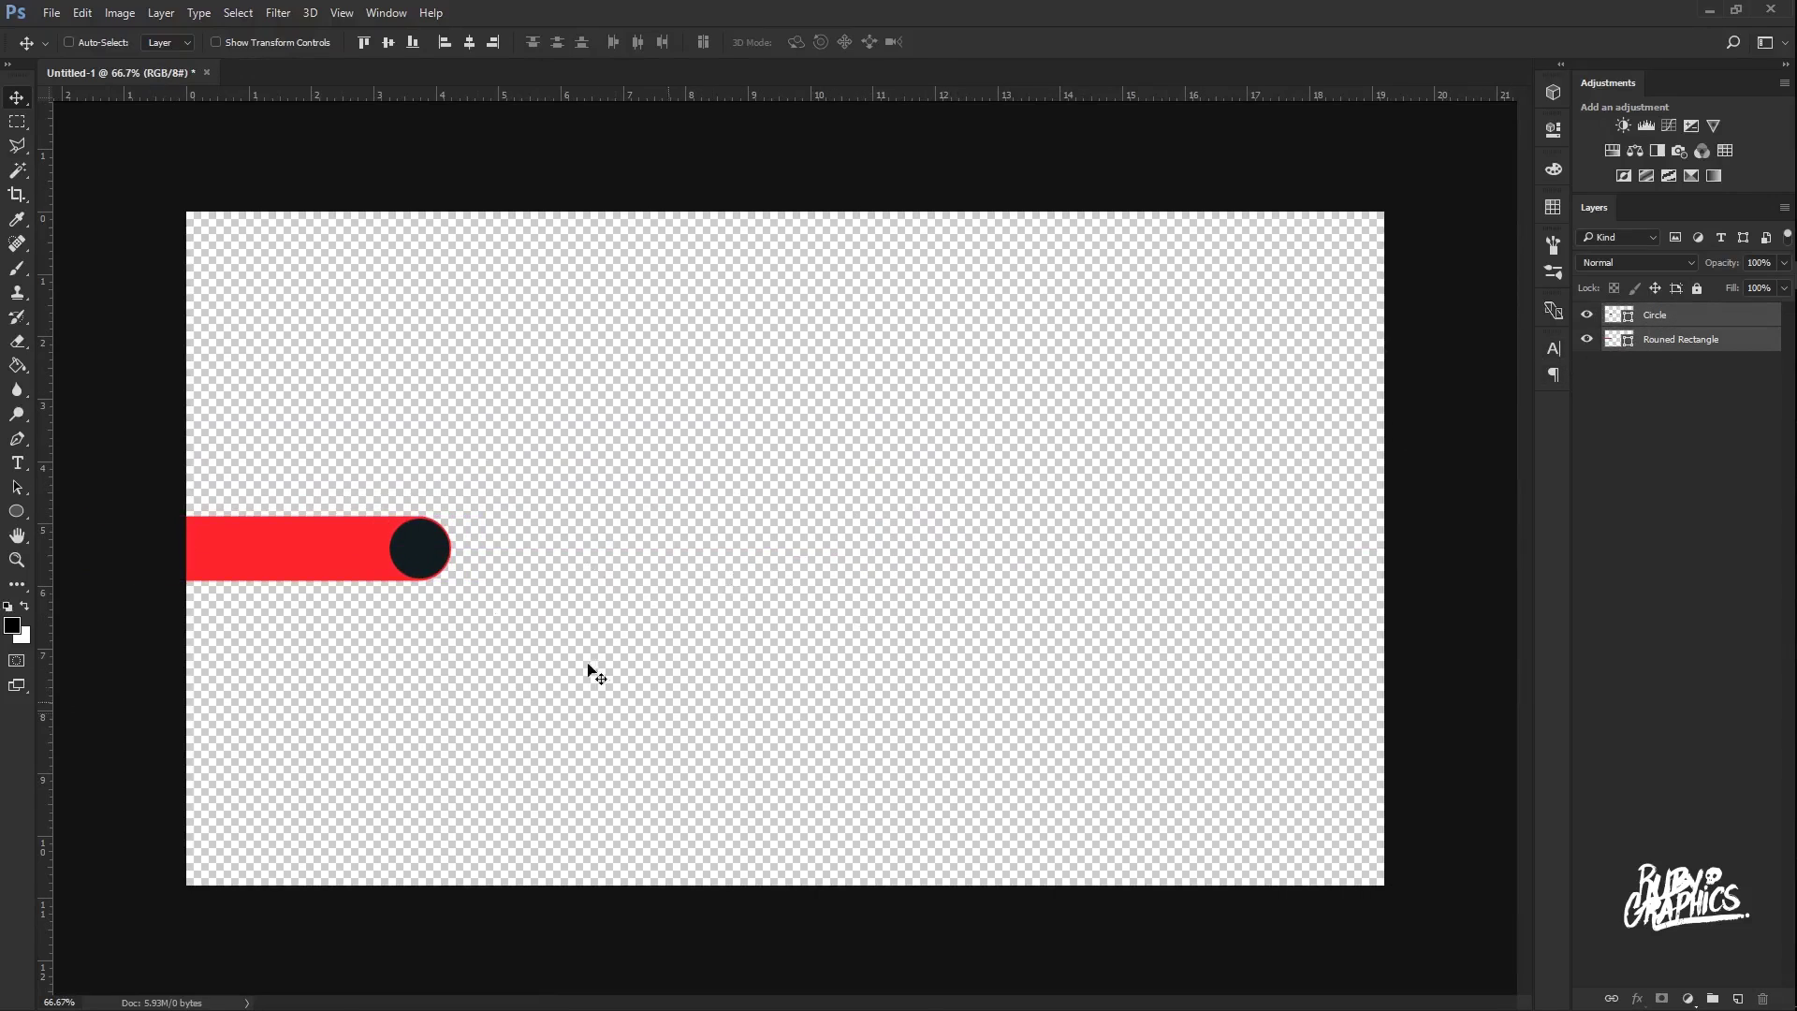
left_click_drag(313, 562, 309, 575)
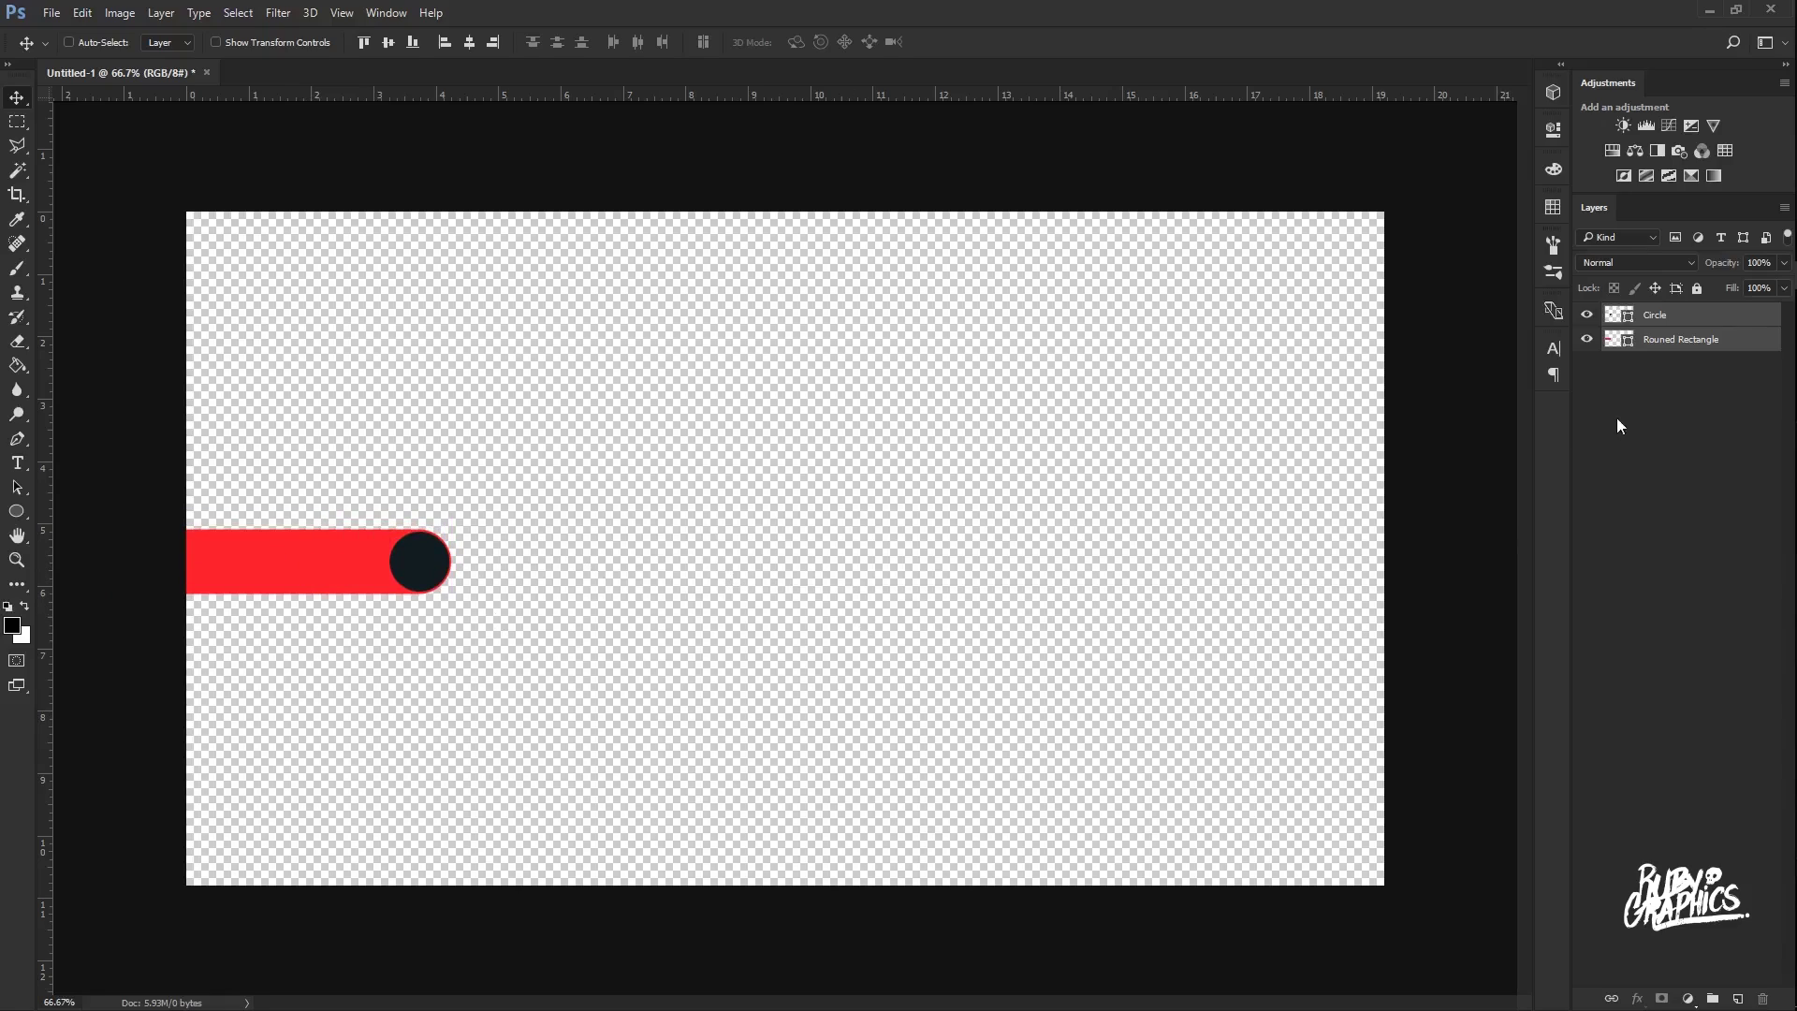
Duplicate the Circle layer under the name "Small Circle".
left_click(1669, 316)
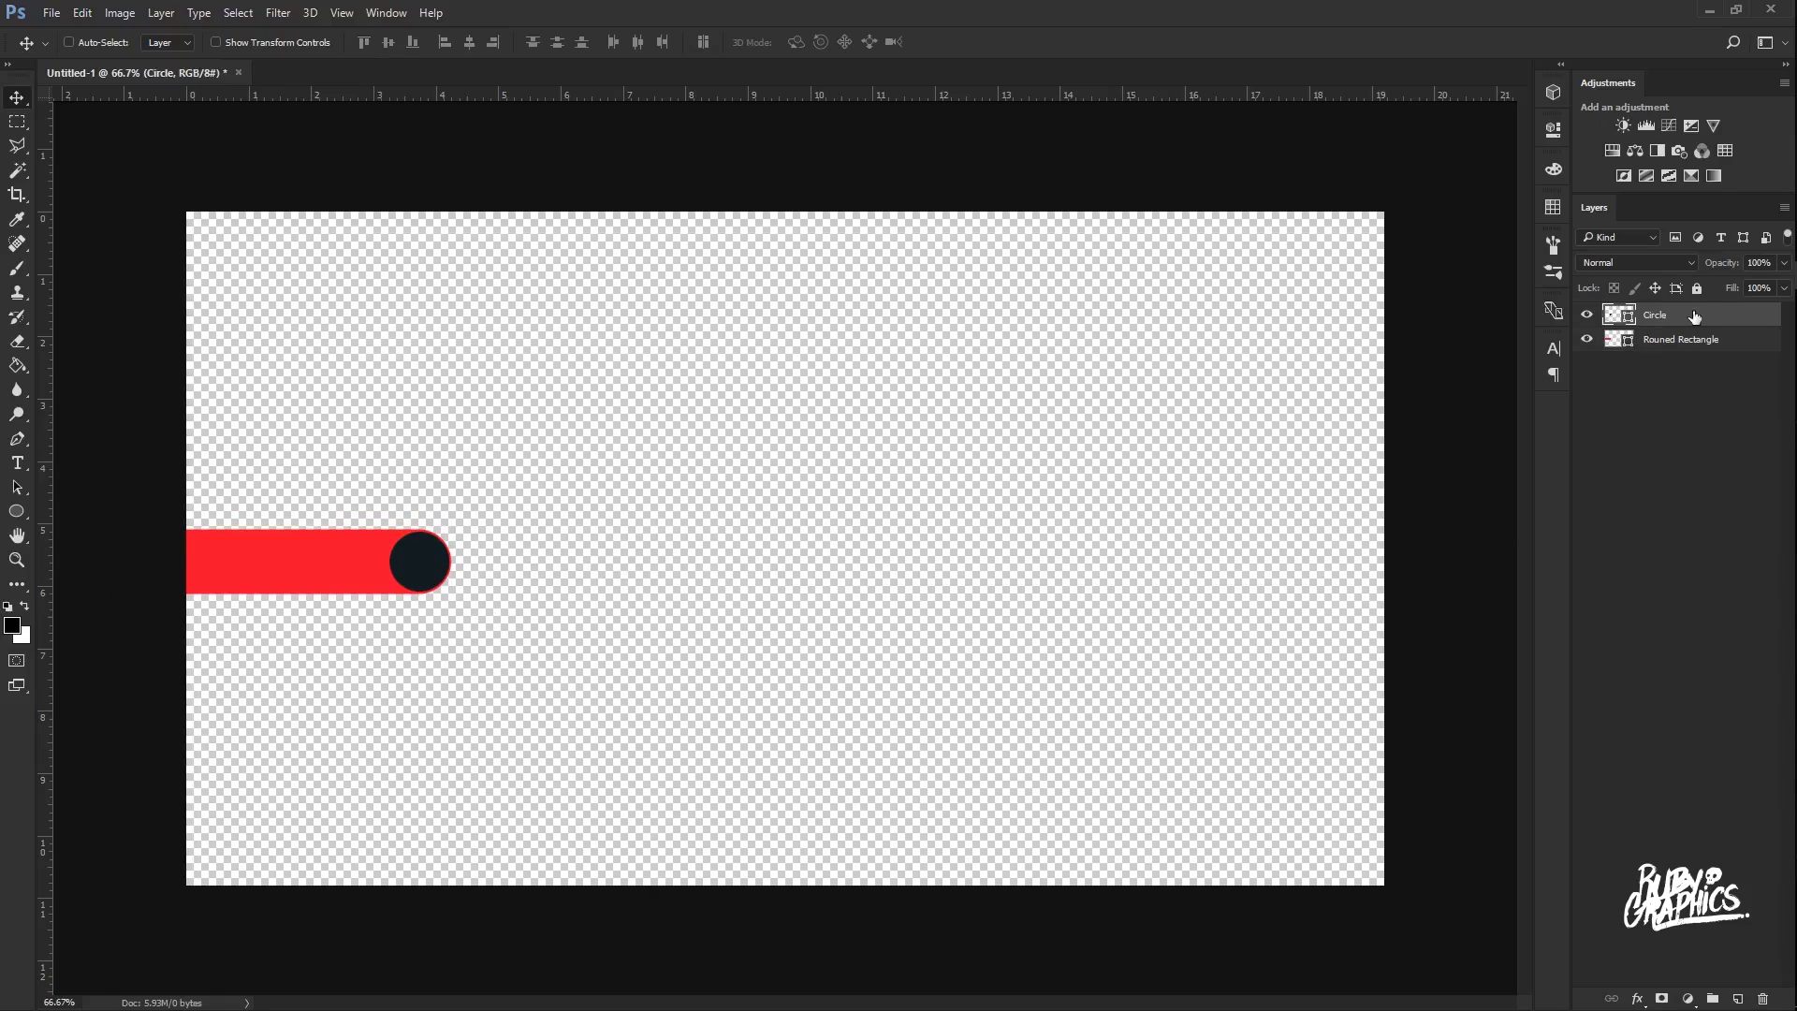
right_click(1694, 316)
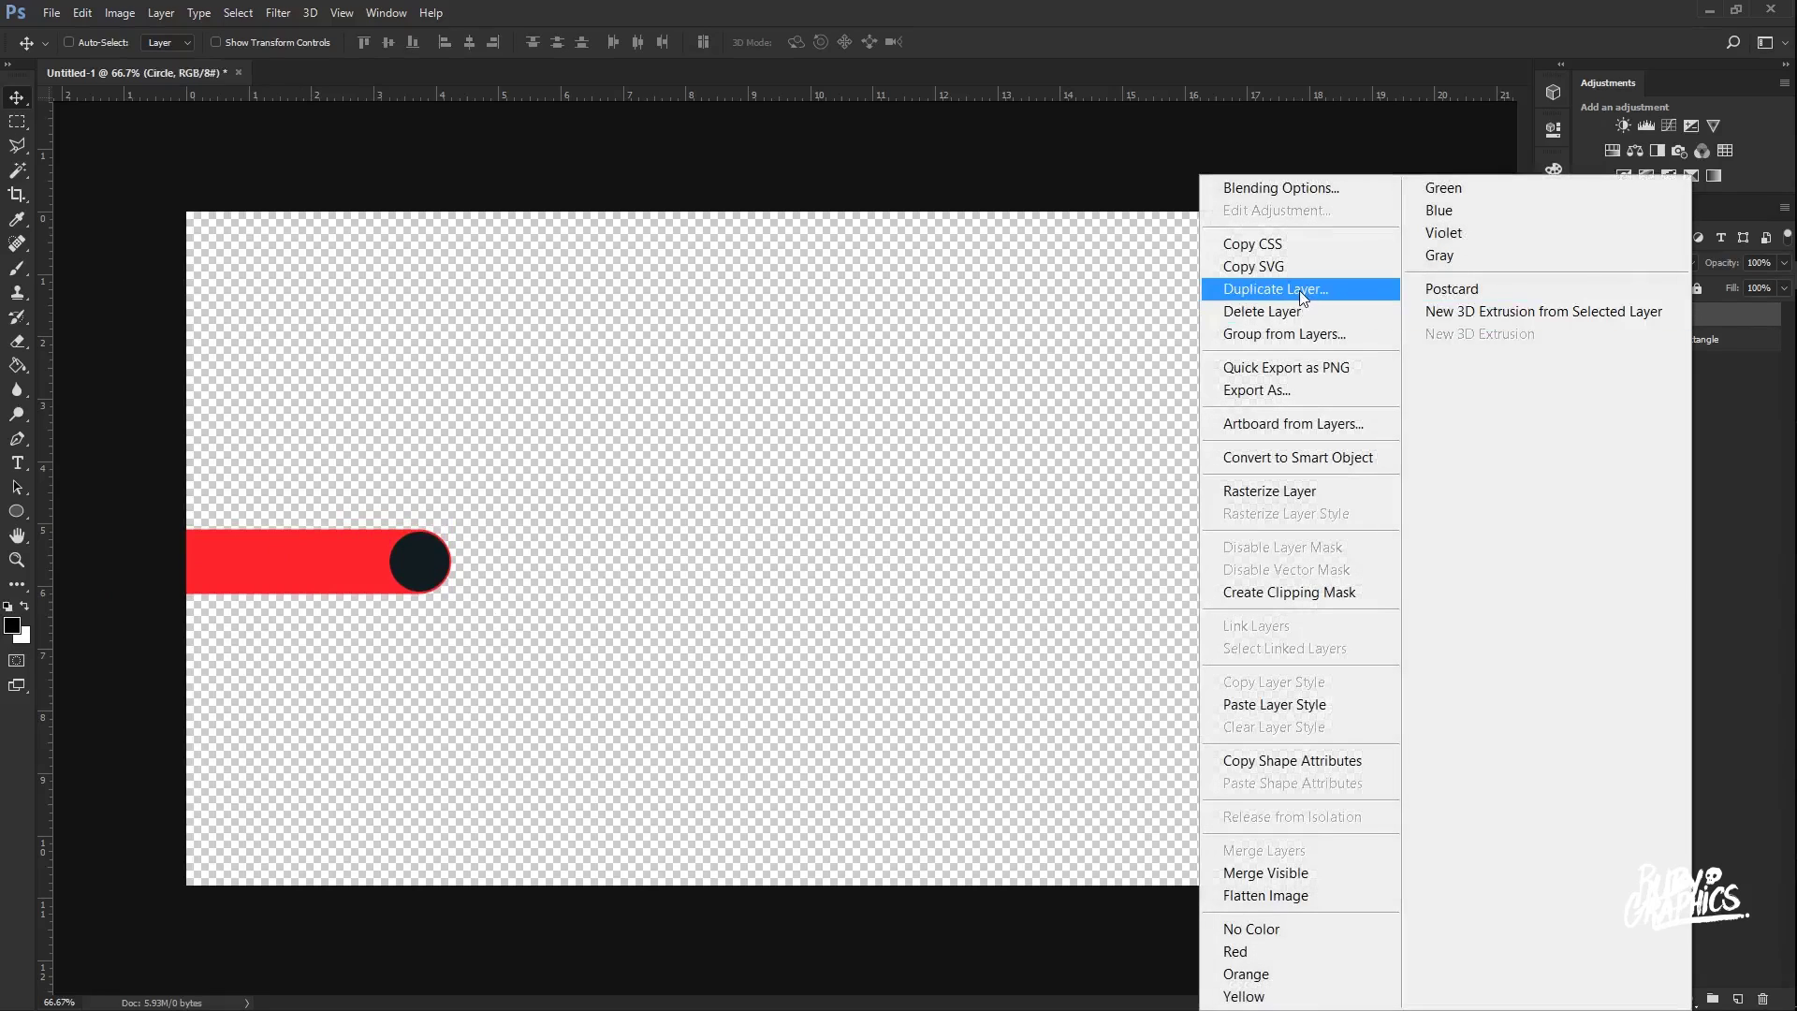
left_click(1329, 286)
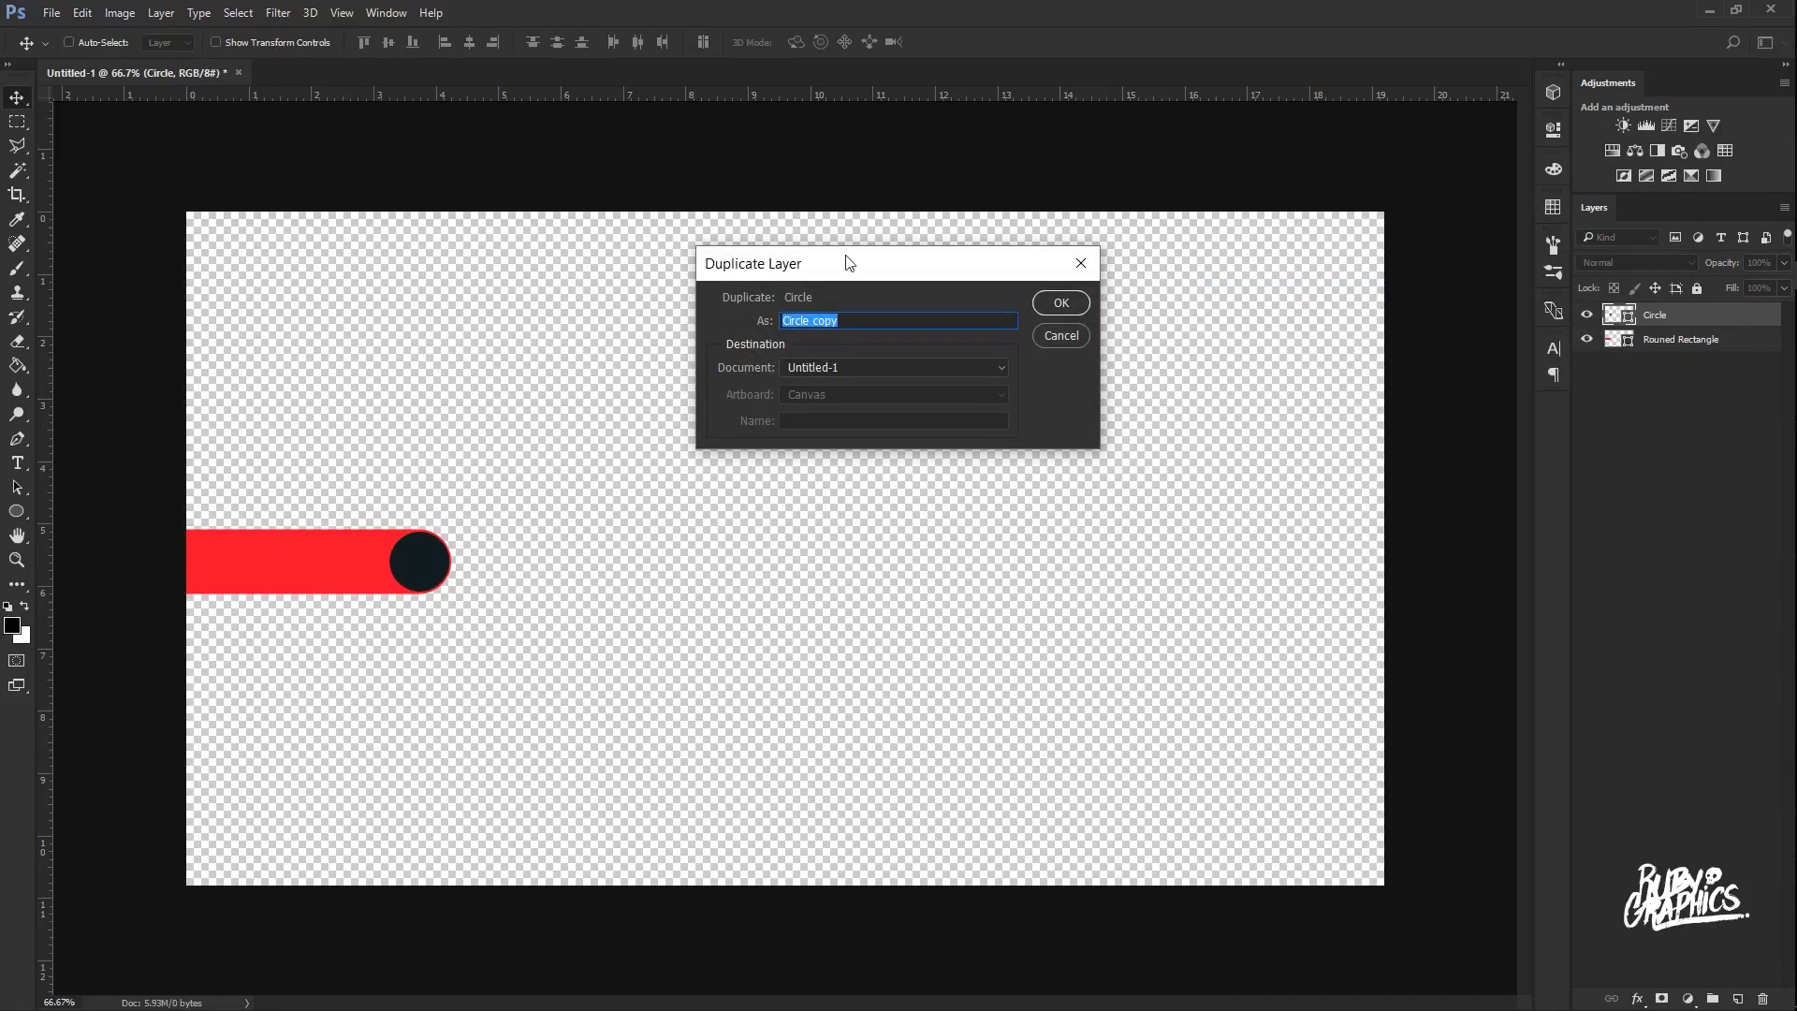
left_click_drag(834, 268, 828, 321)
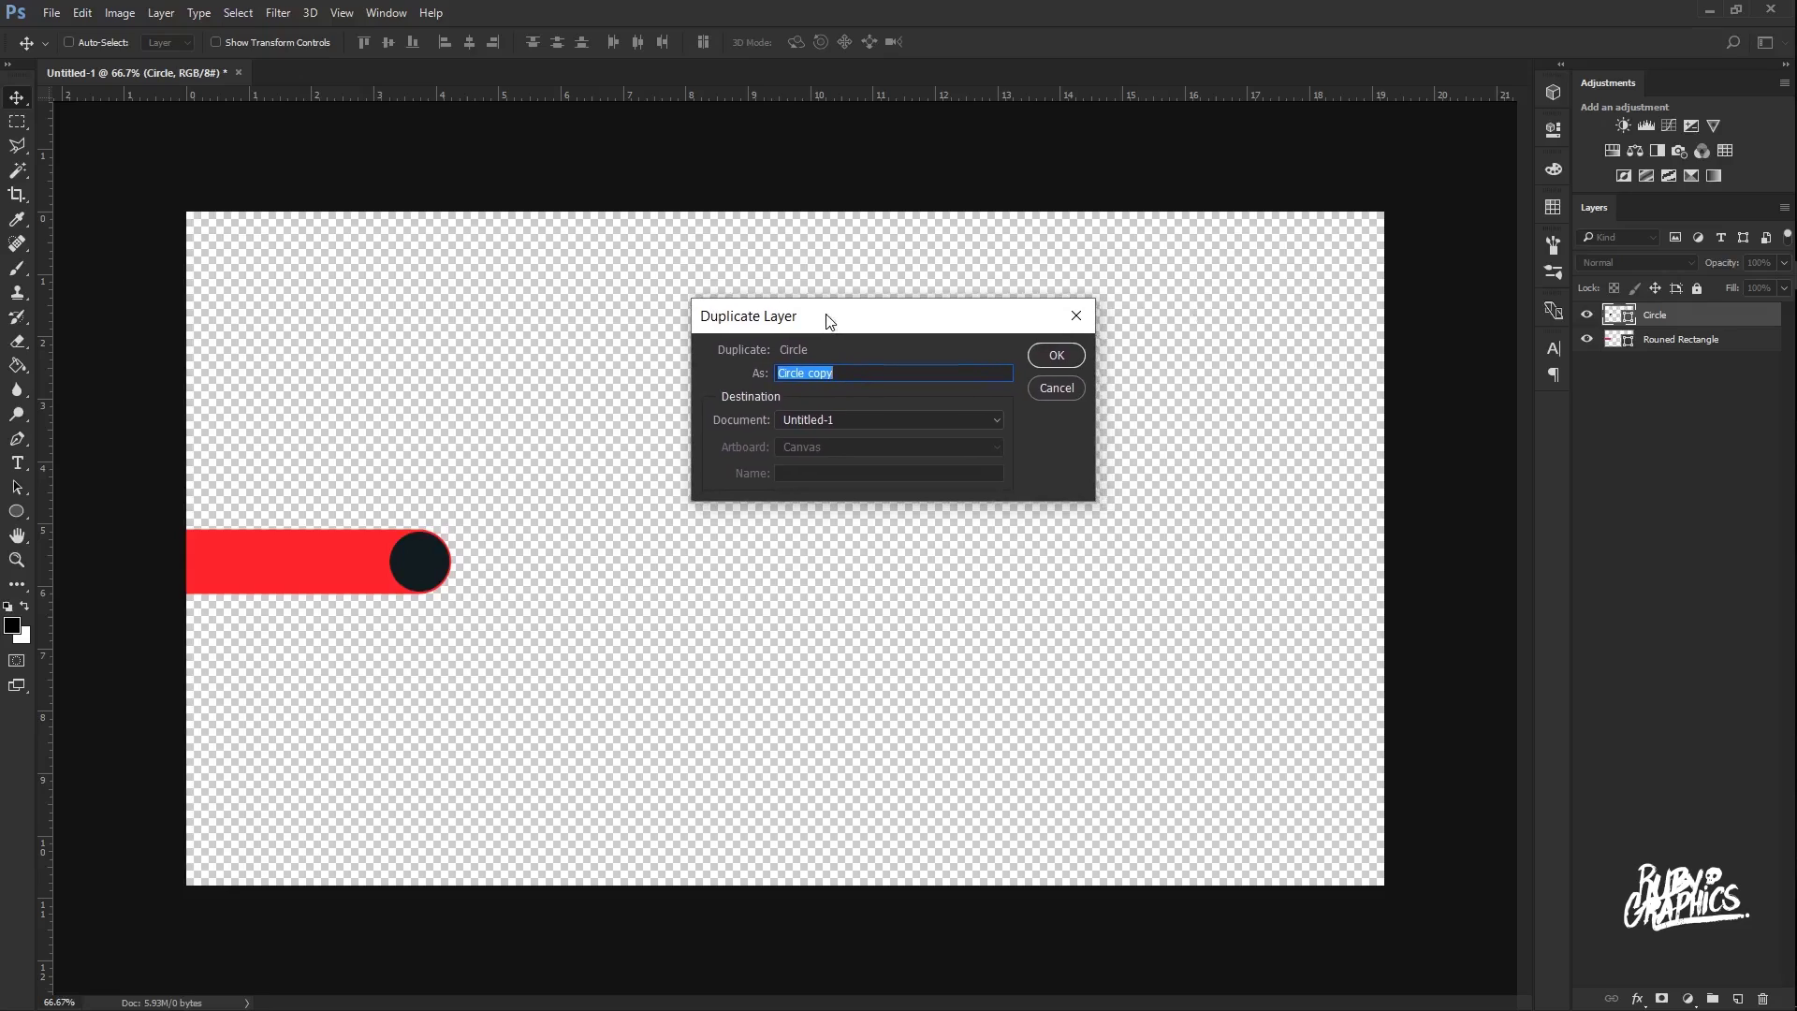
type("Small")
left_click(1057, 357)
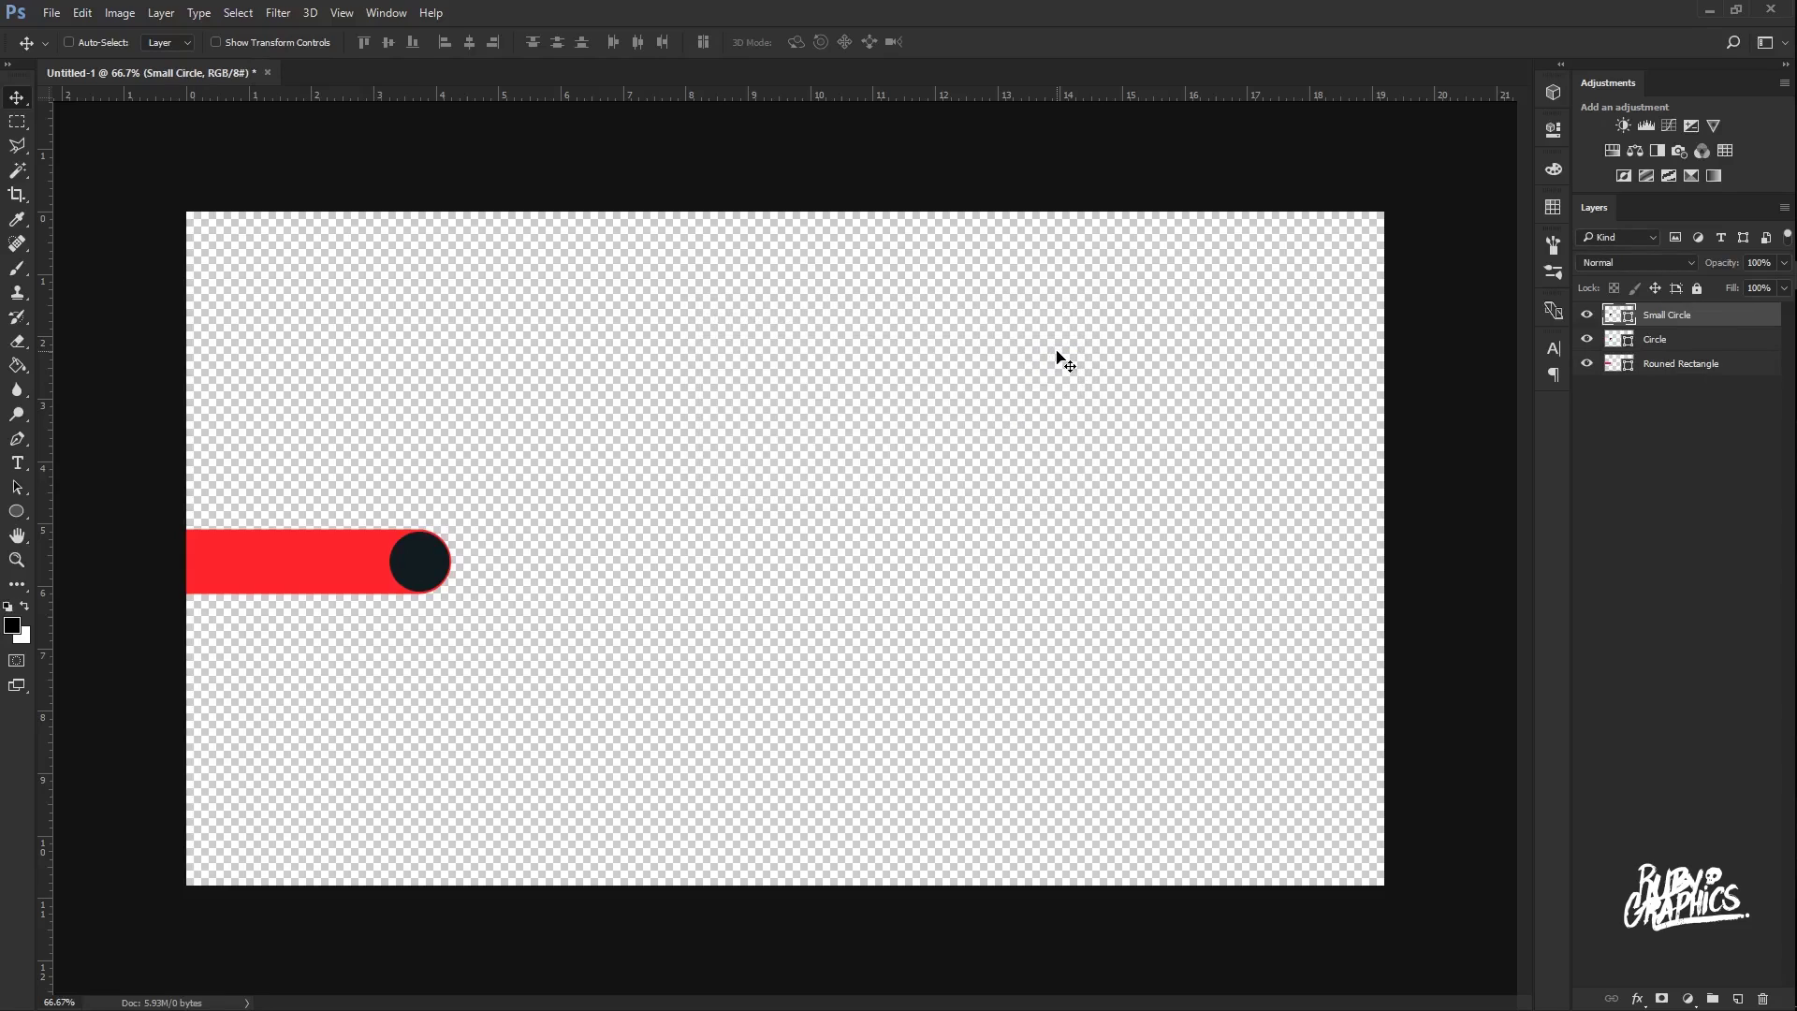
Scale the Small Circle shape to 43.75% about its centre and move it onto the large circle's lower-right edge.
key("ctrl+plus")
key("ctrl+plus")
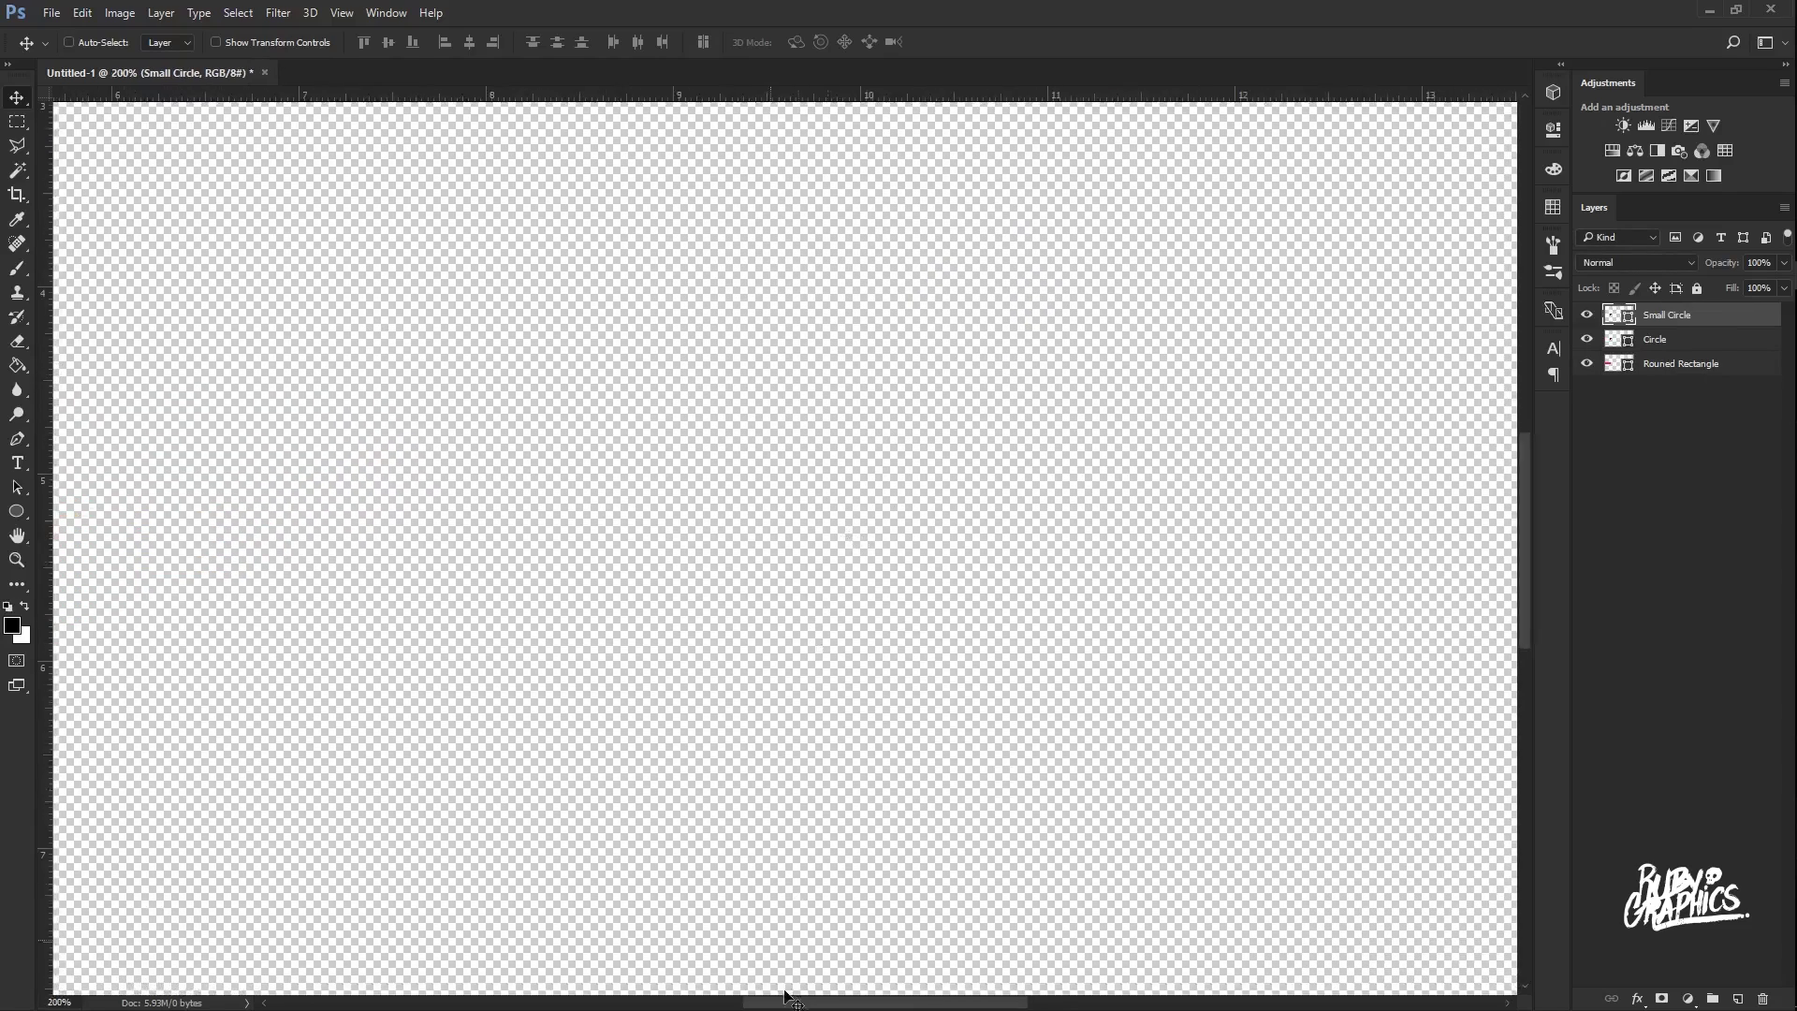
left_click_drag(785, 996, 564, 998)
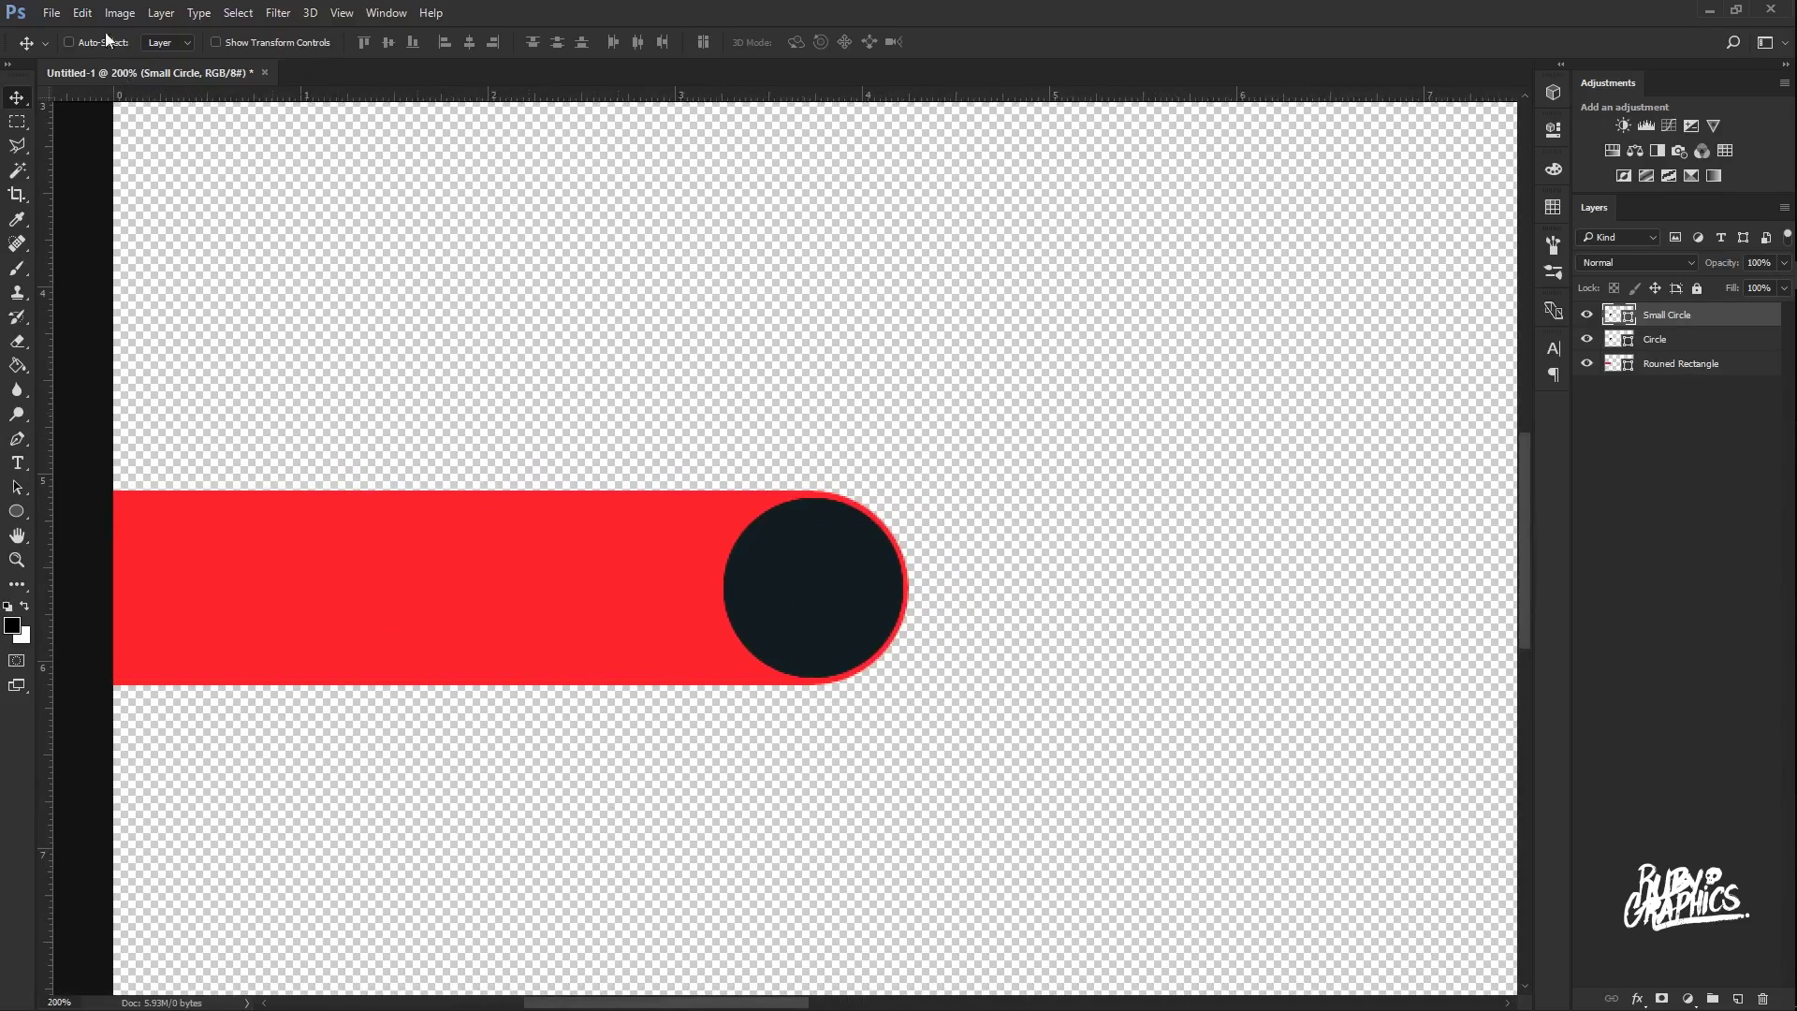
left_click(82, 12)
left_click(119, 502)
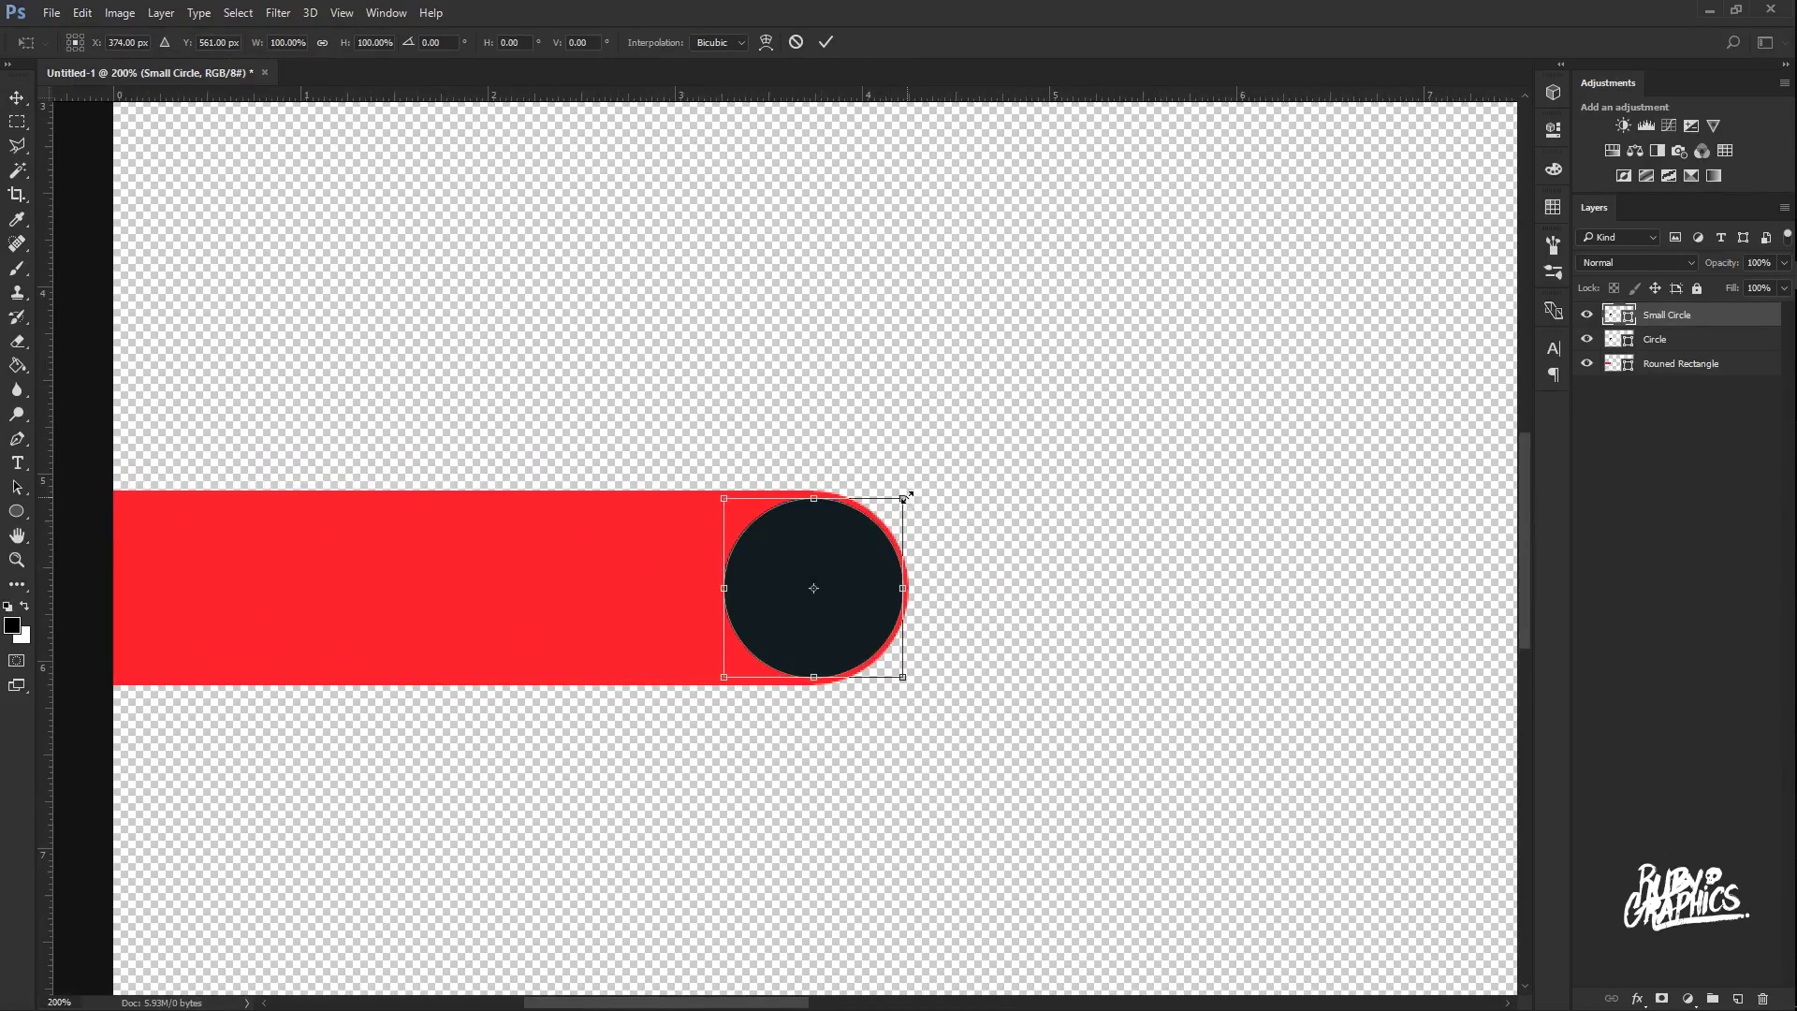
left_click_drag(905, 496, 855, 553)
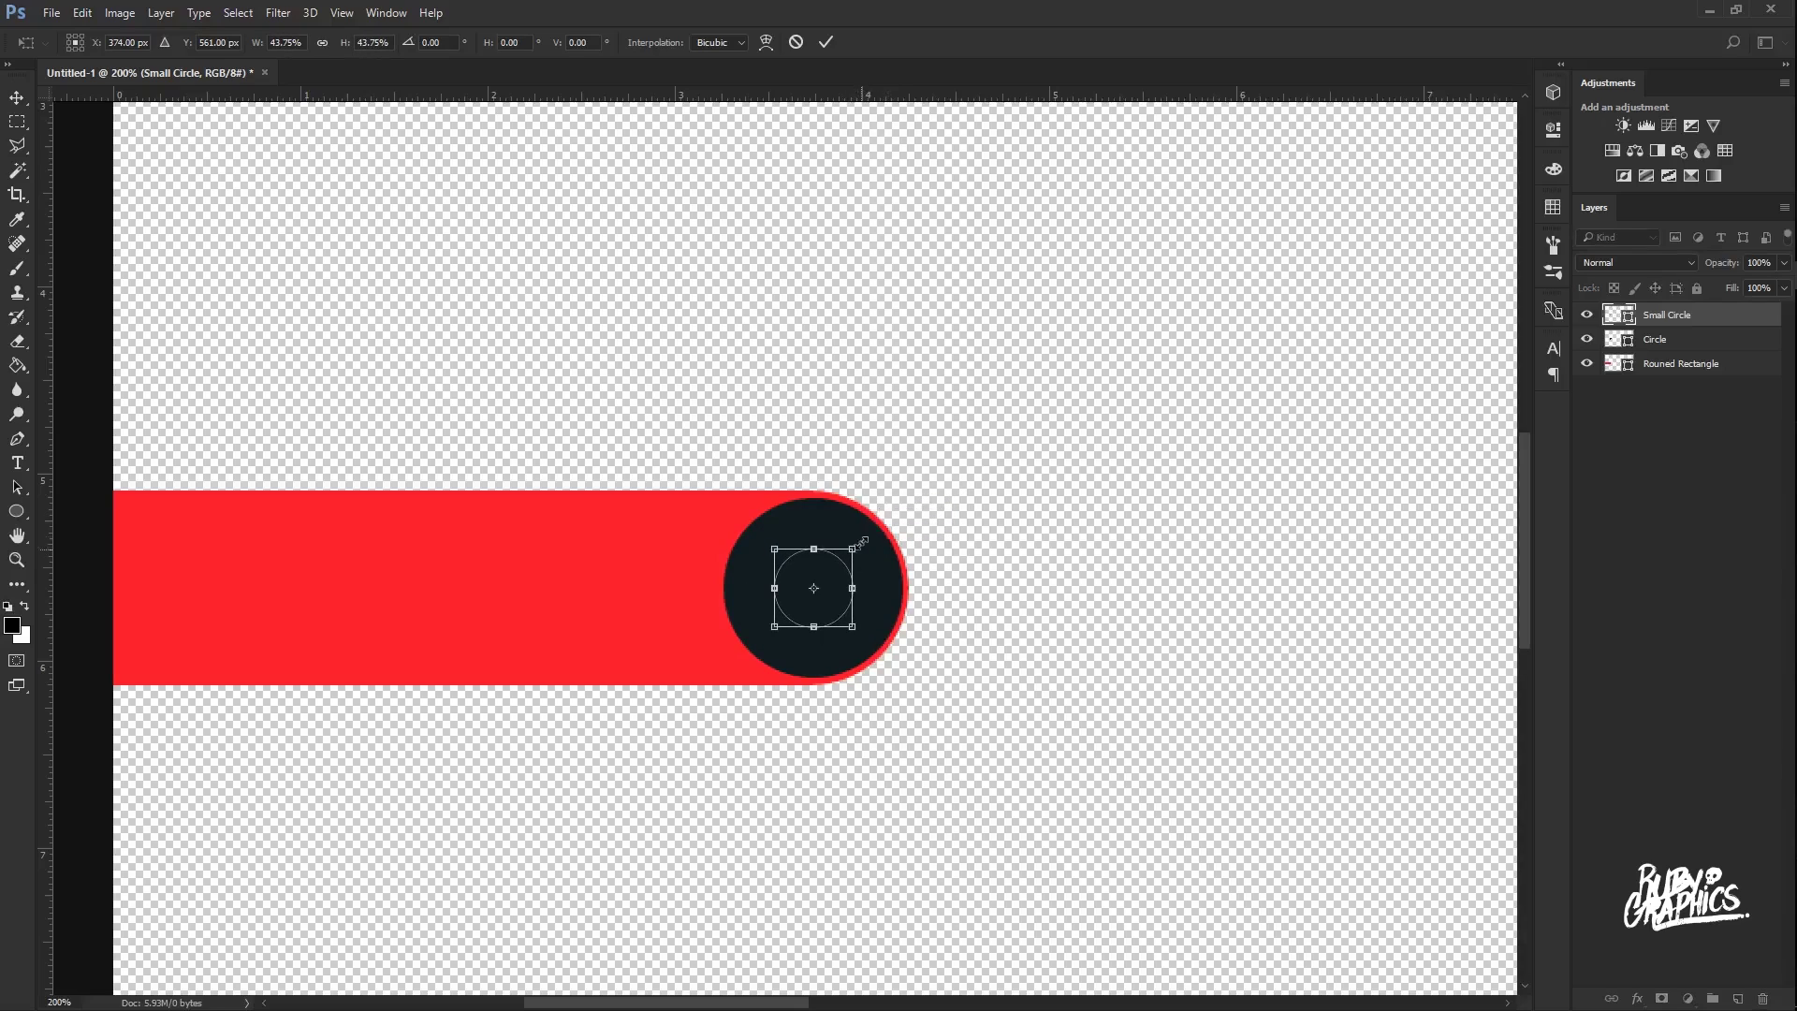
left_click(824, 42)
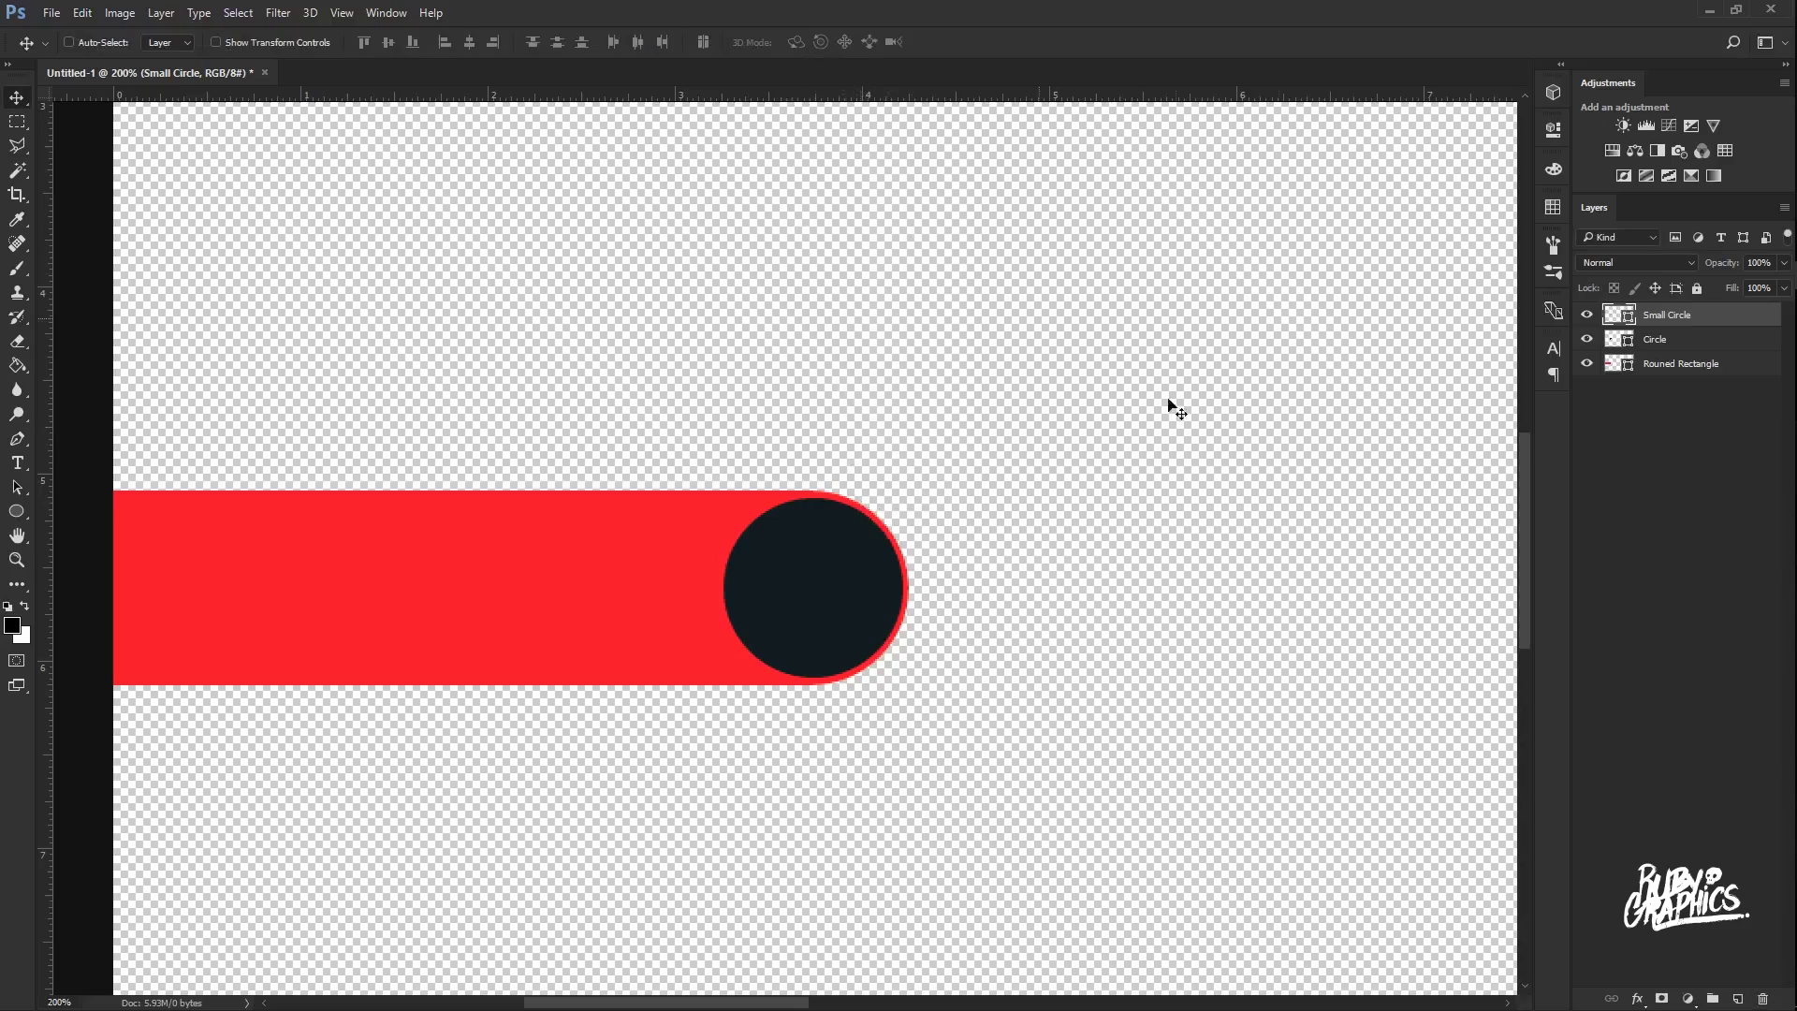
left_click_drag(843, 599, 896, 662)
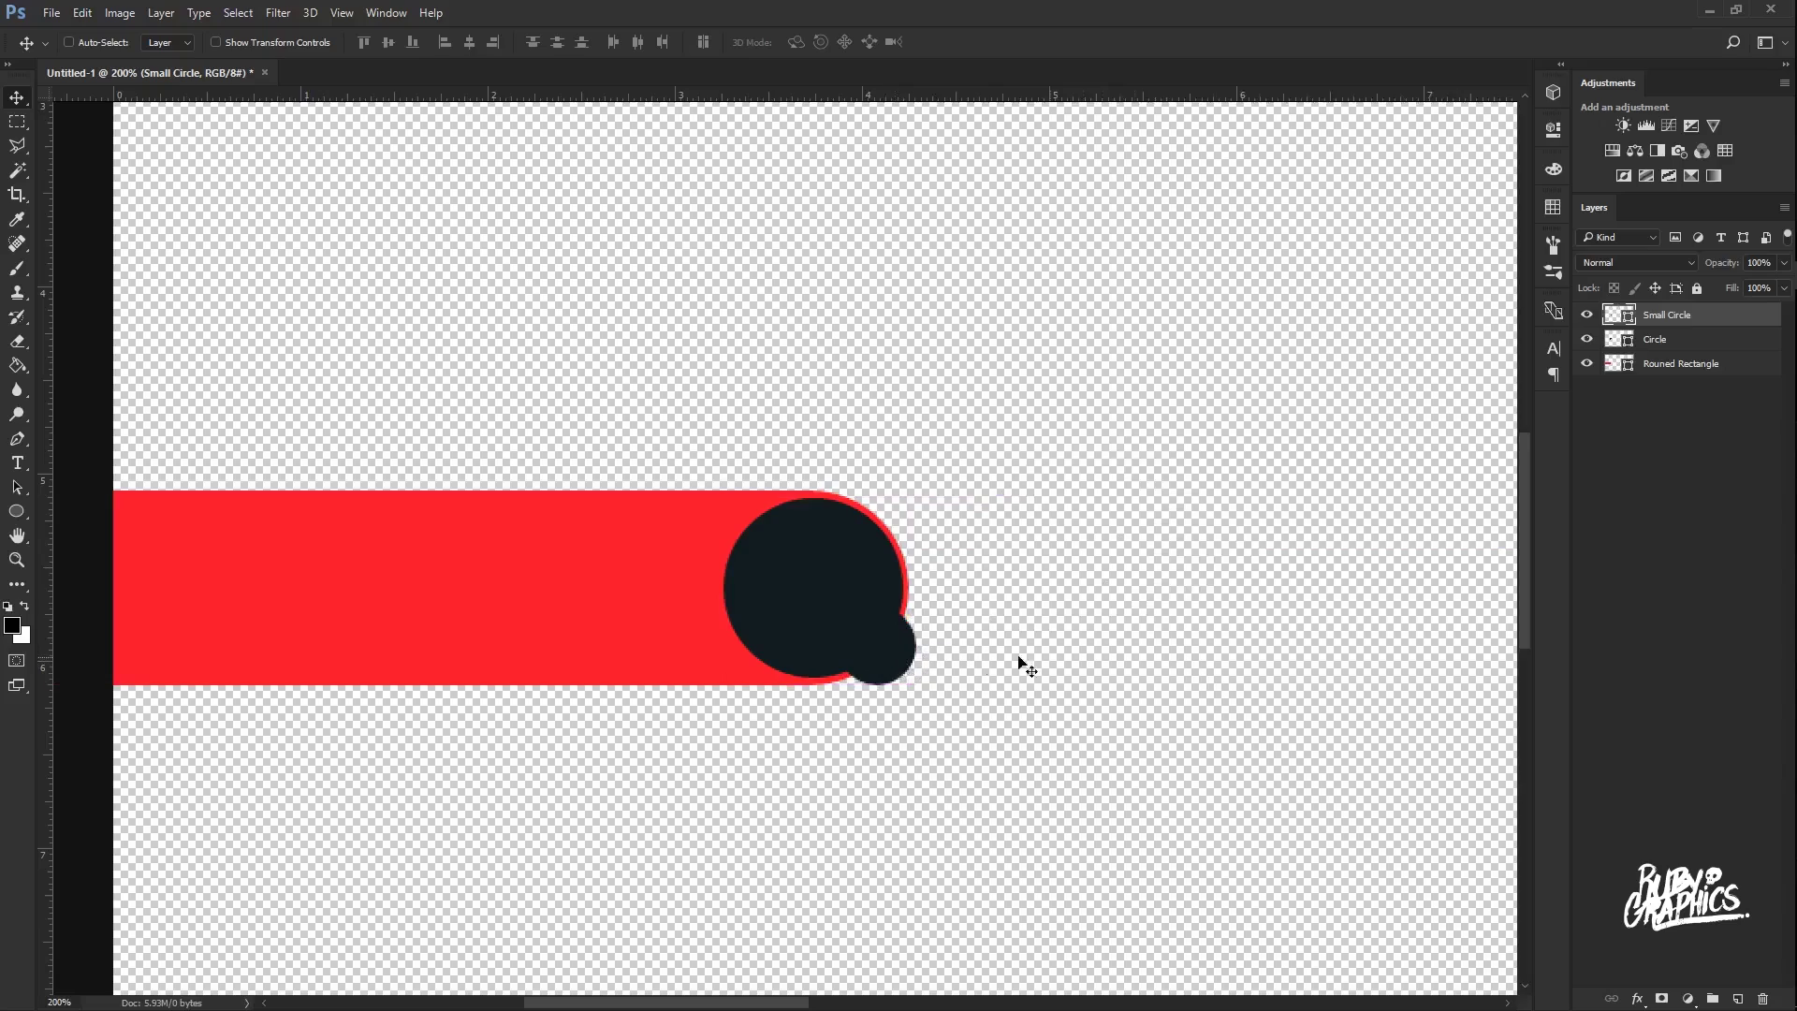
Recolour the small circle with the red sampled from the rounded rectangle (#f60d2e).
double_click(1619, 319)
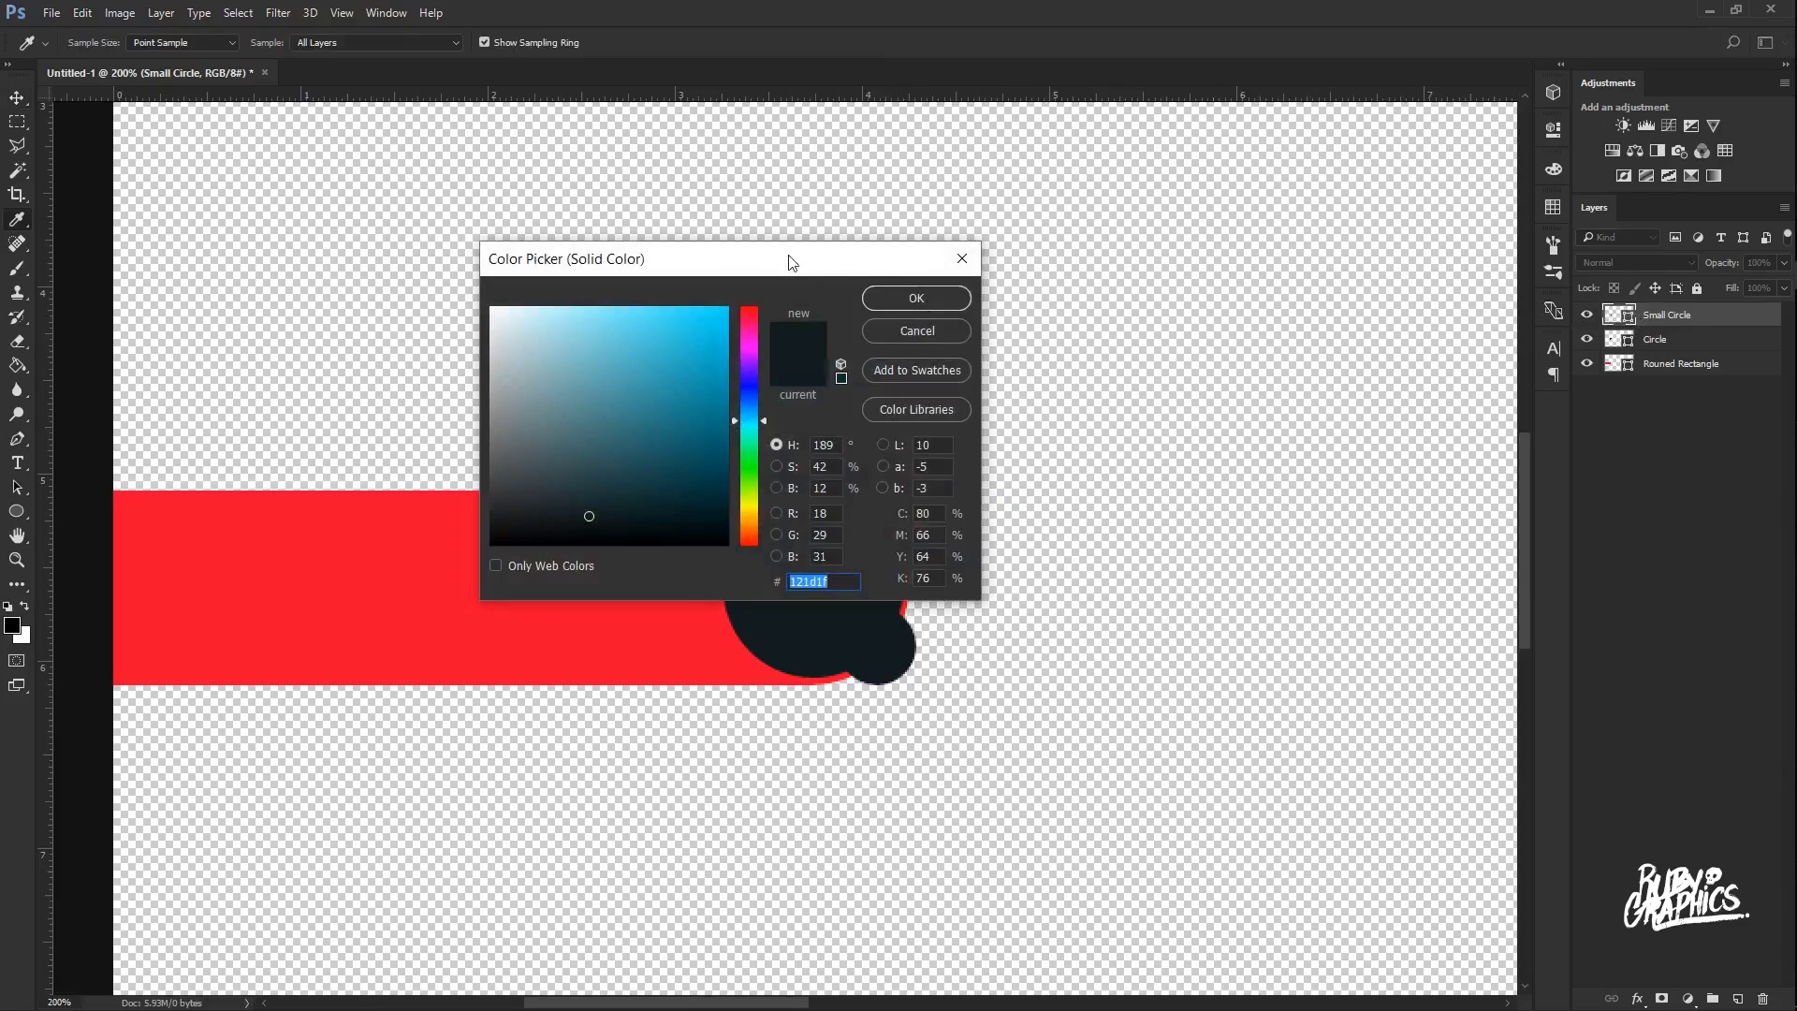
left_click_drag(791, 258, 1265, 375)
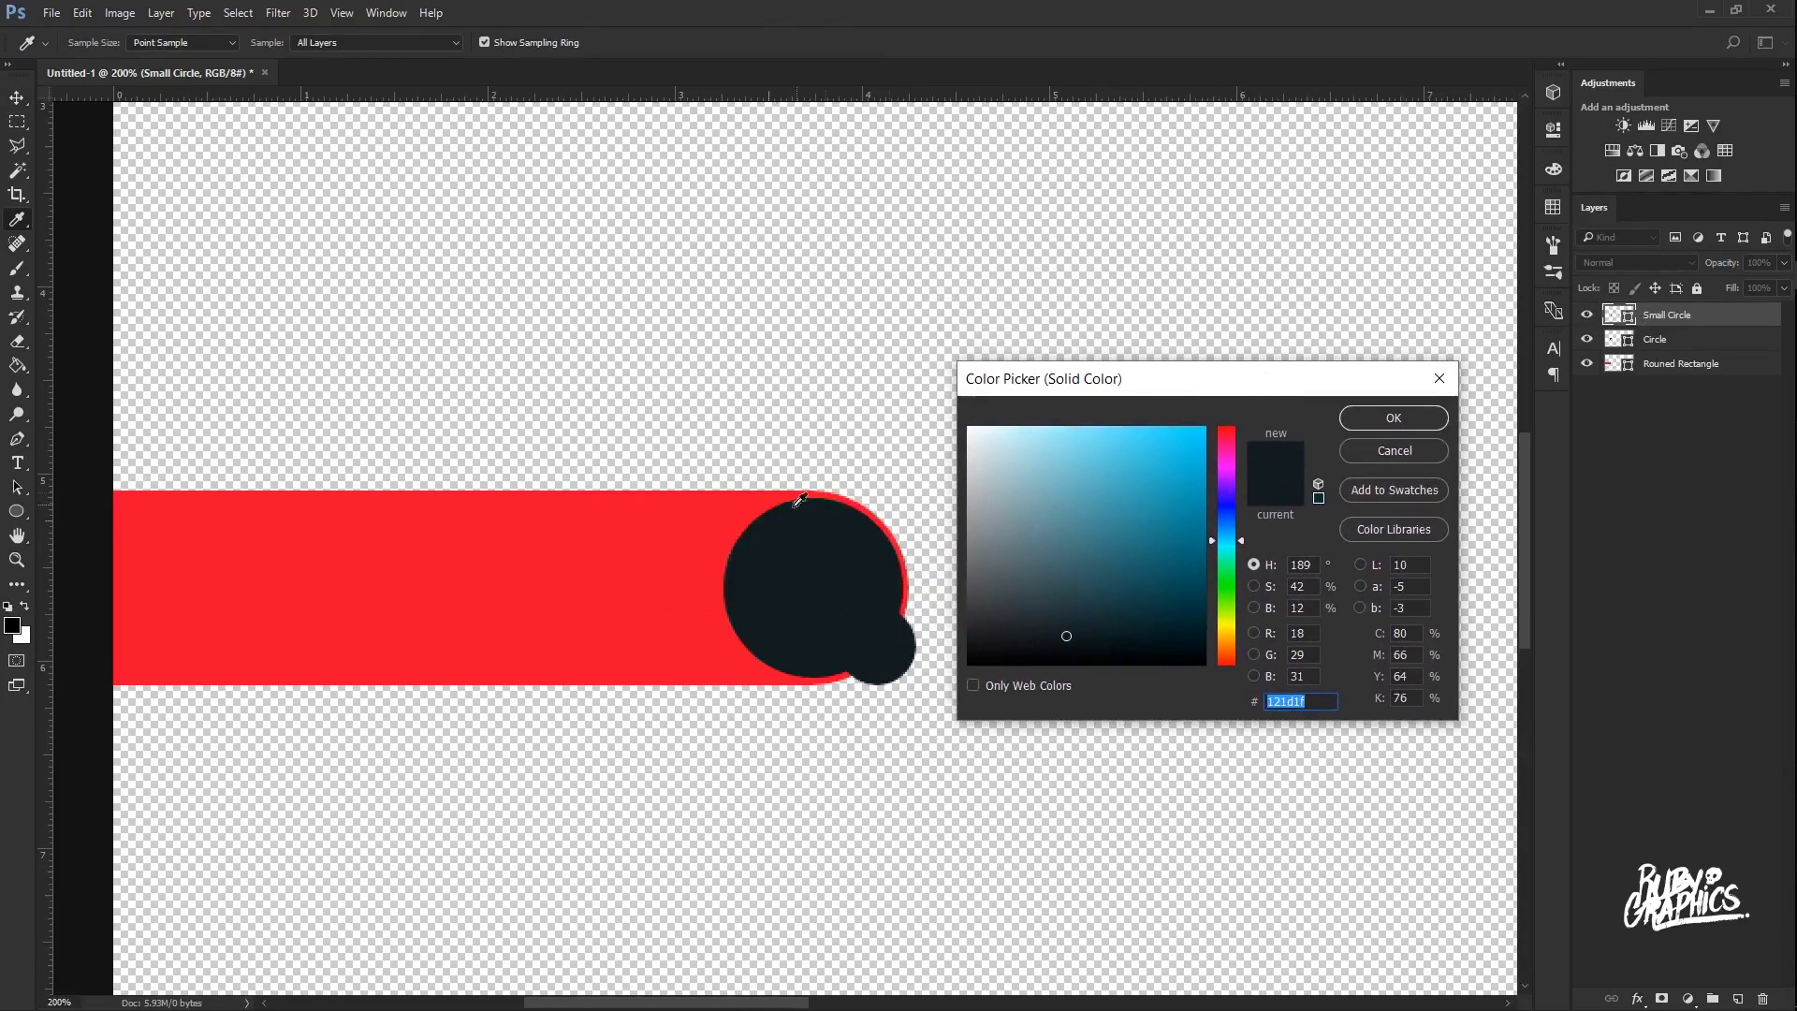
left_click(667, 579)
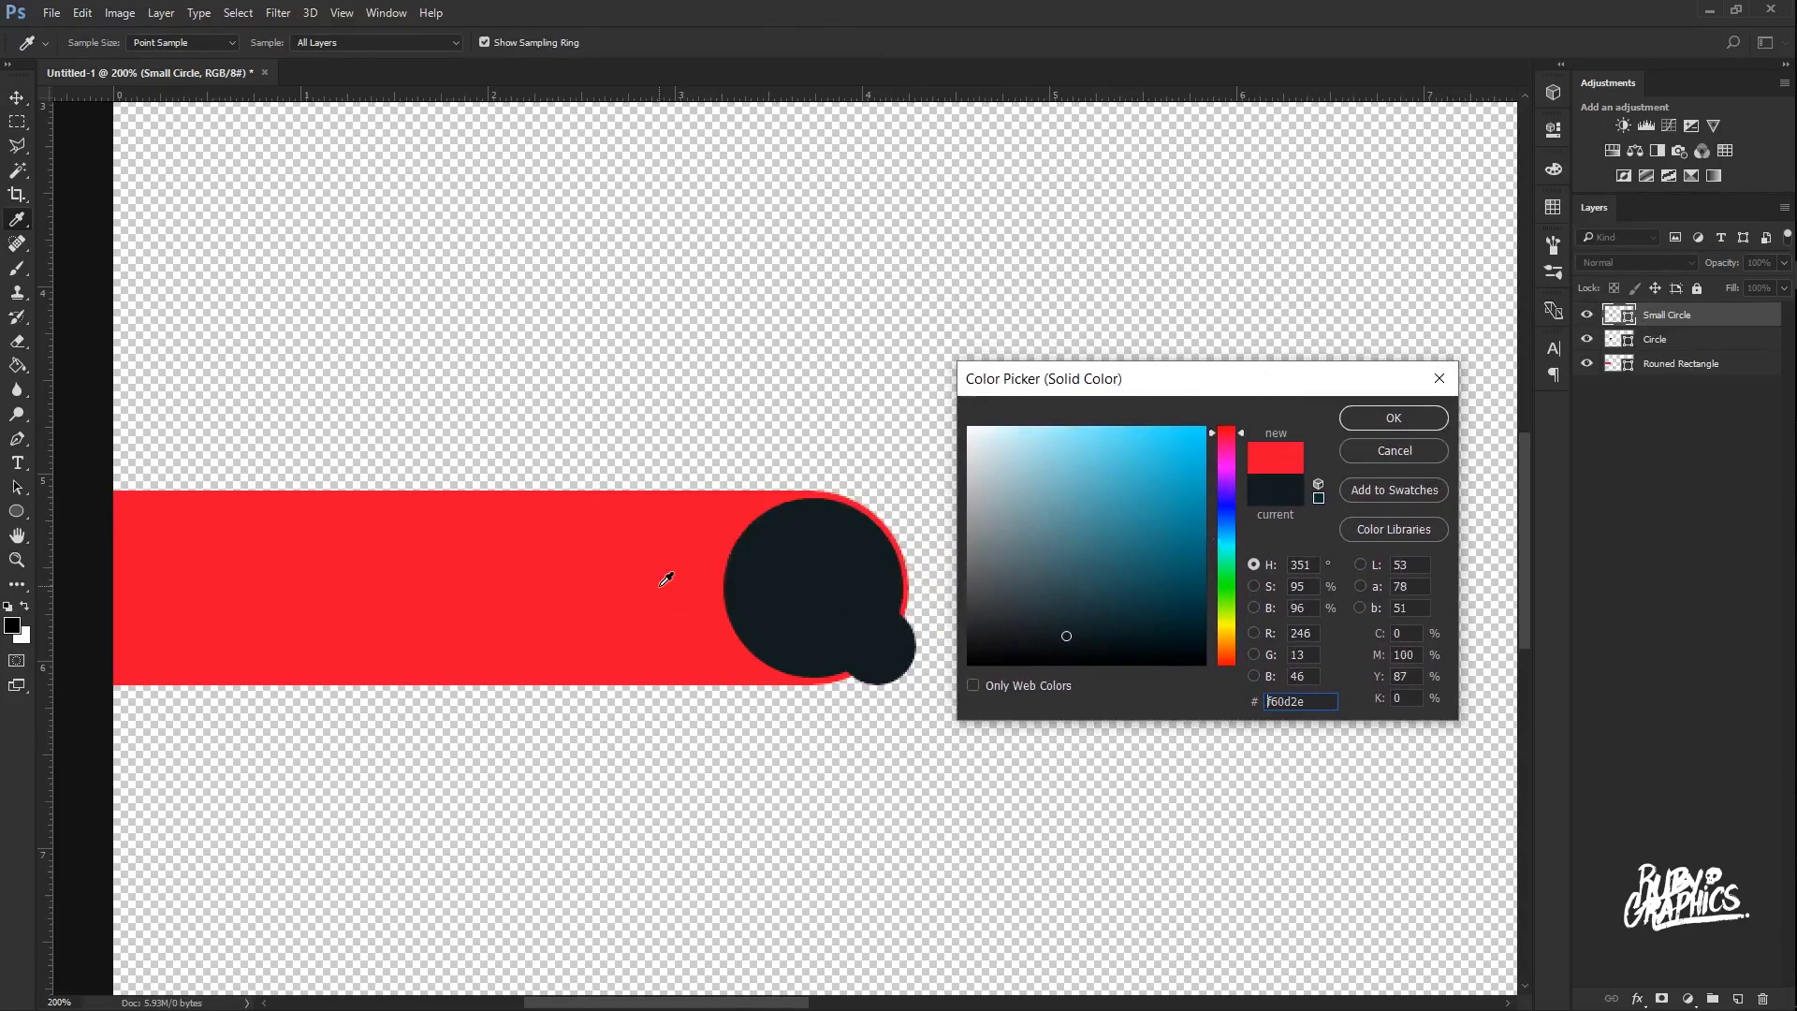
left_click(1432, 421)
Place the "YouTube Logo" image from the Social Icons Vectored folder into the document.
key("ctrl+1")
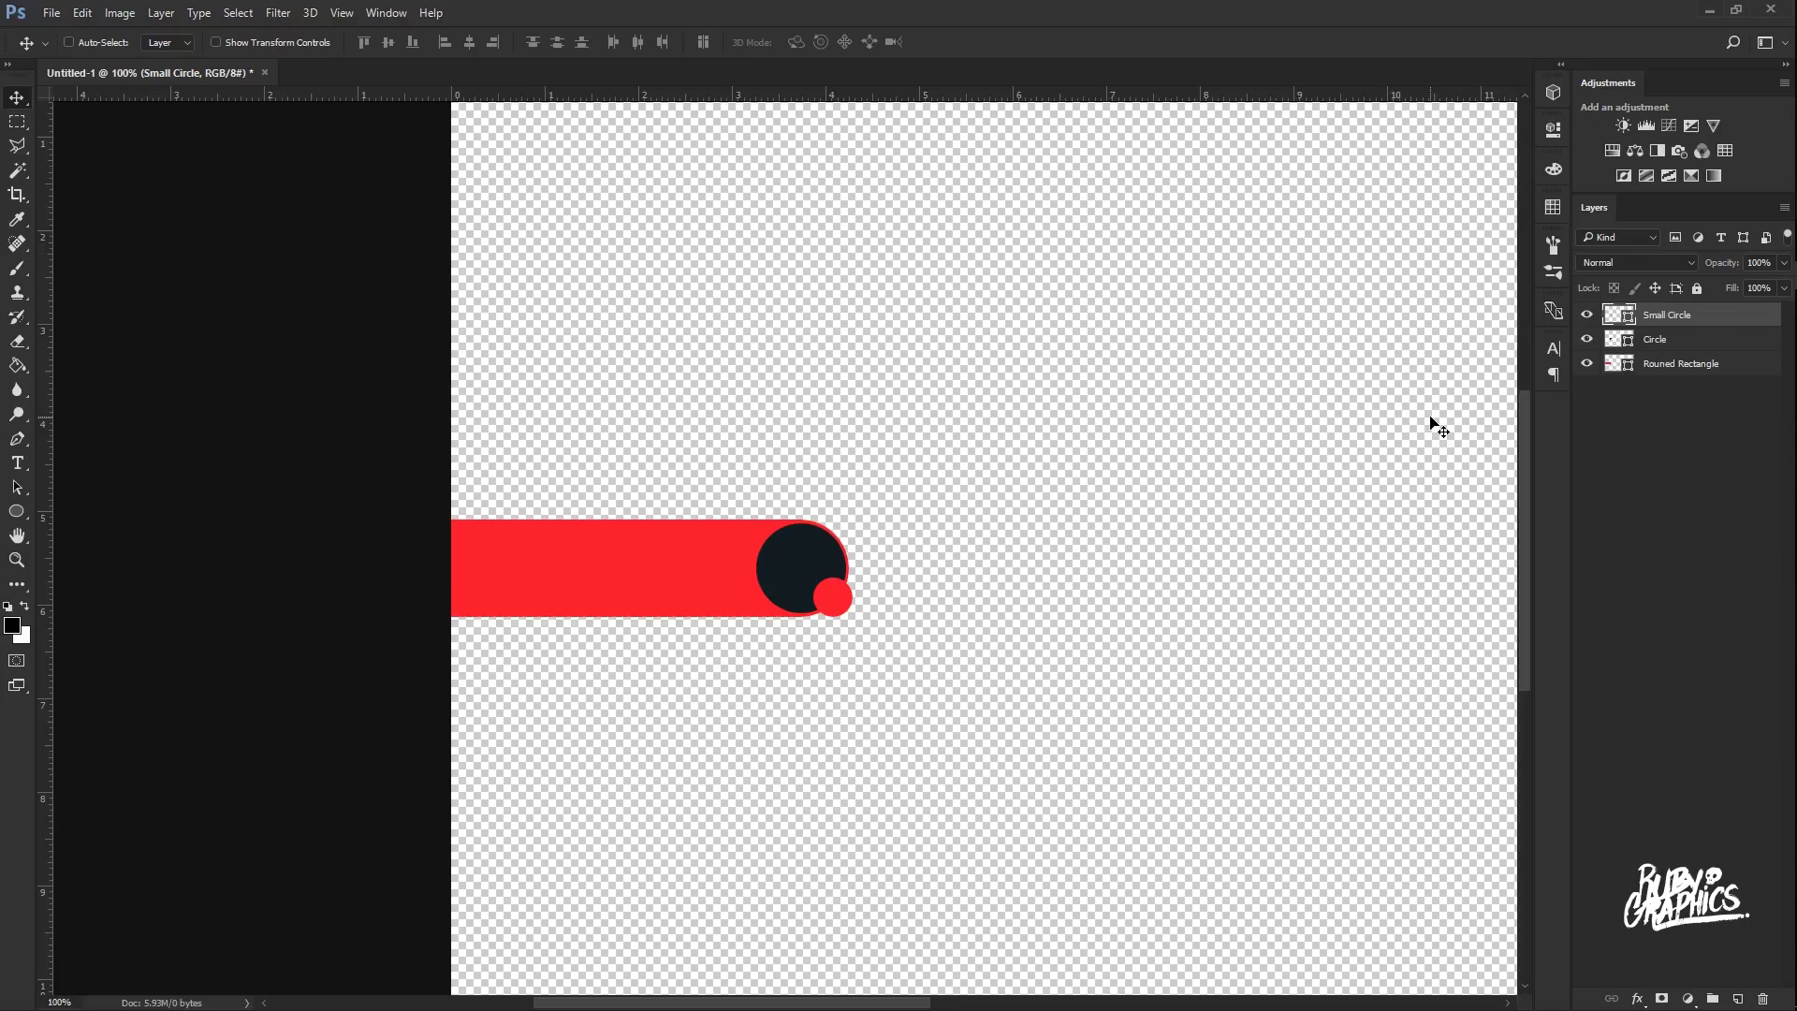
left_click(1767, 101)
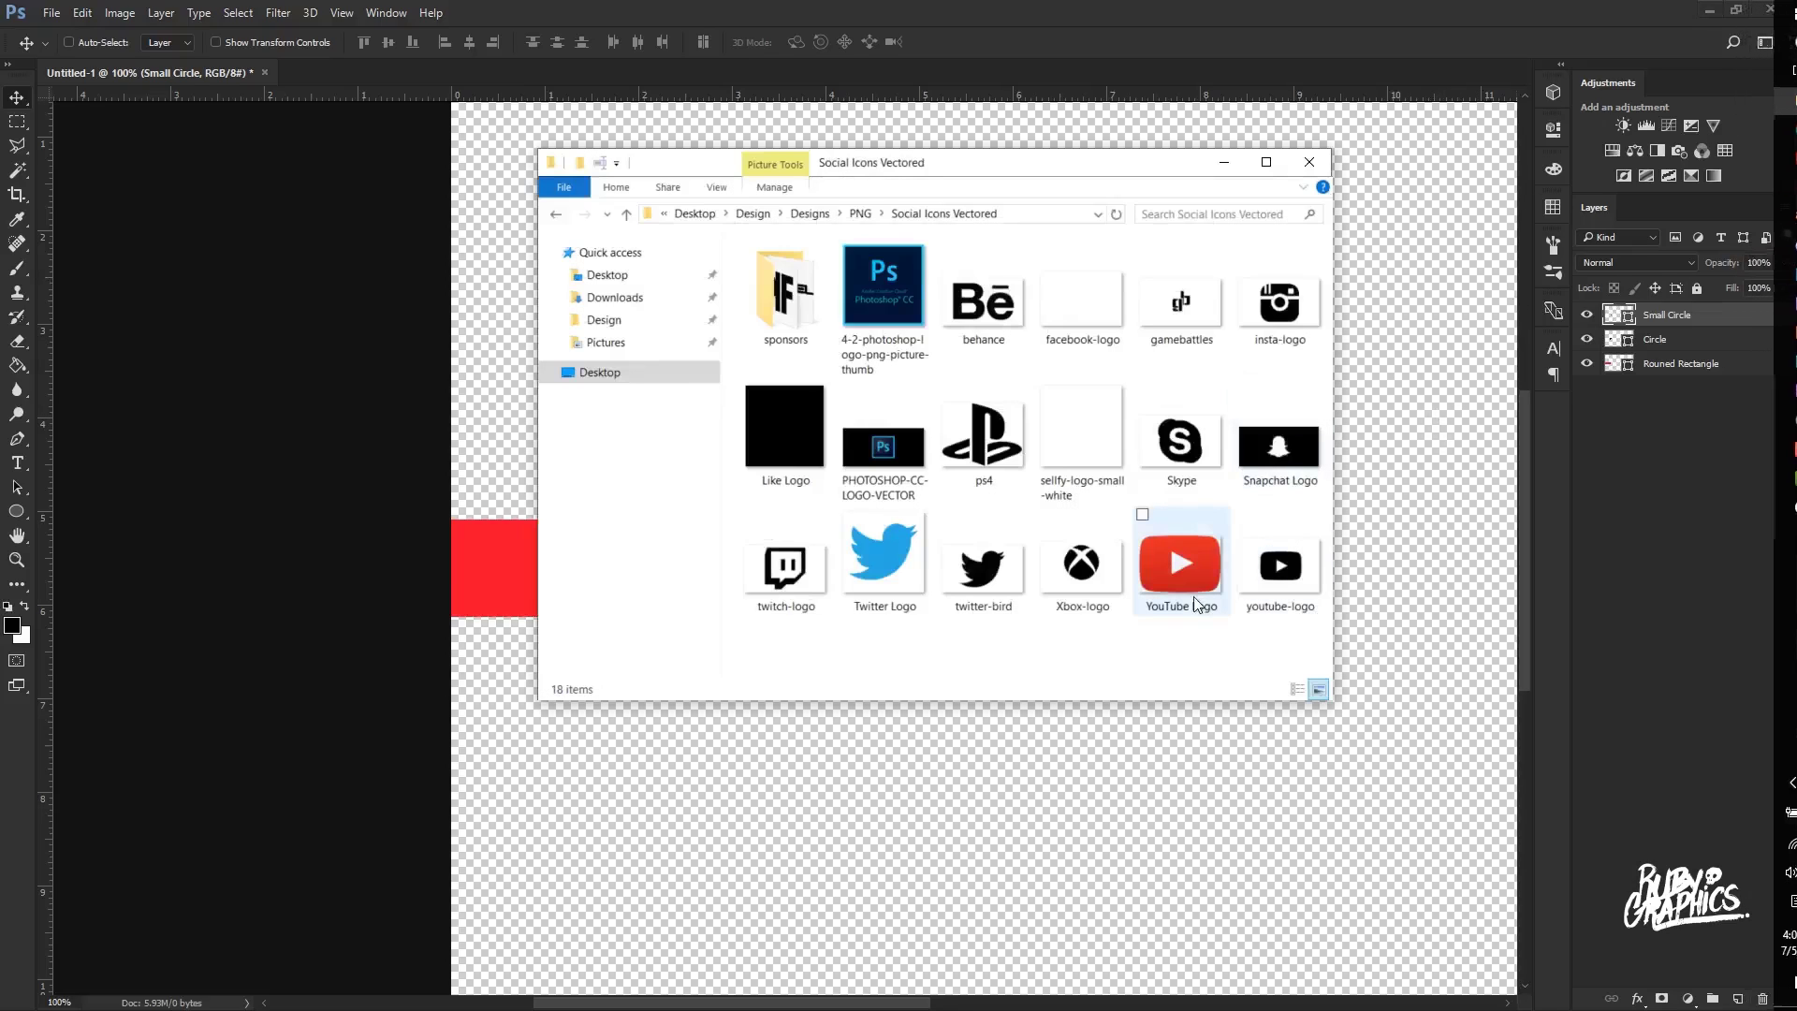
left_click(1182, 571)
left_click_drag(1161, 569, 1002, 802)
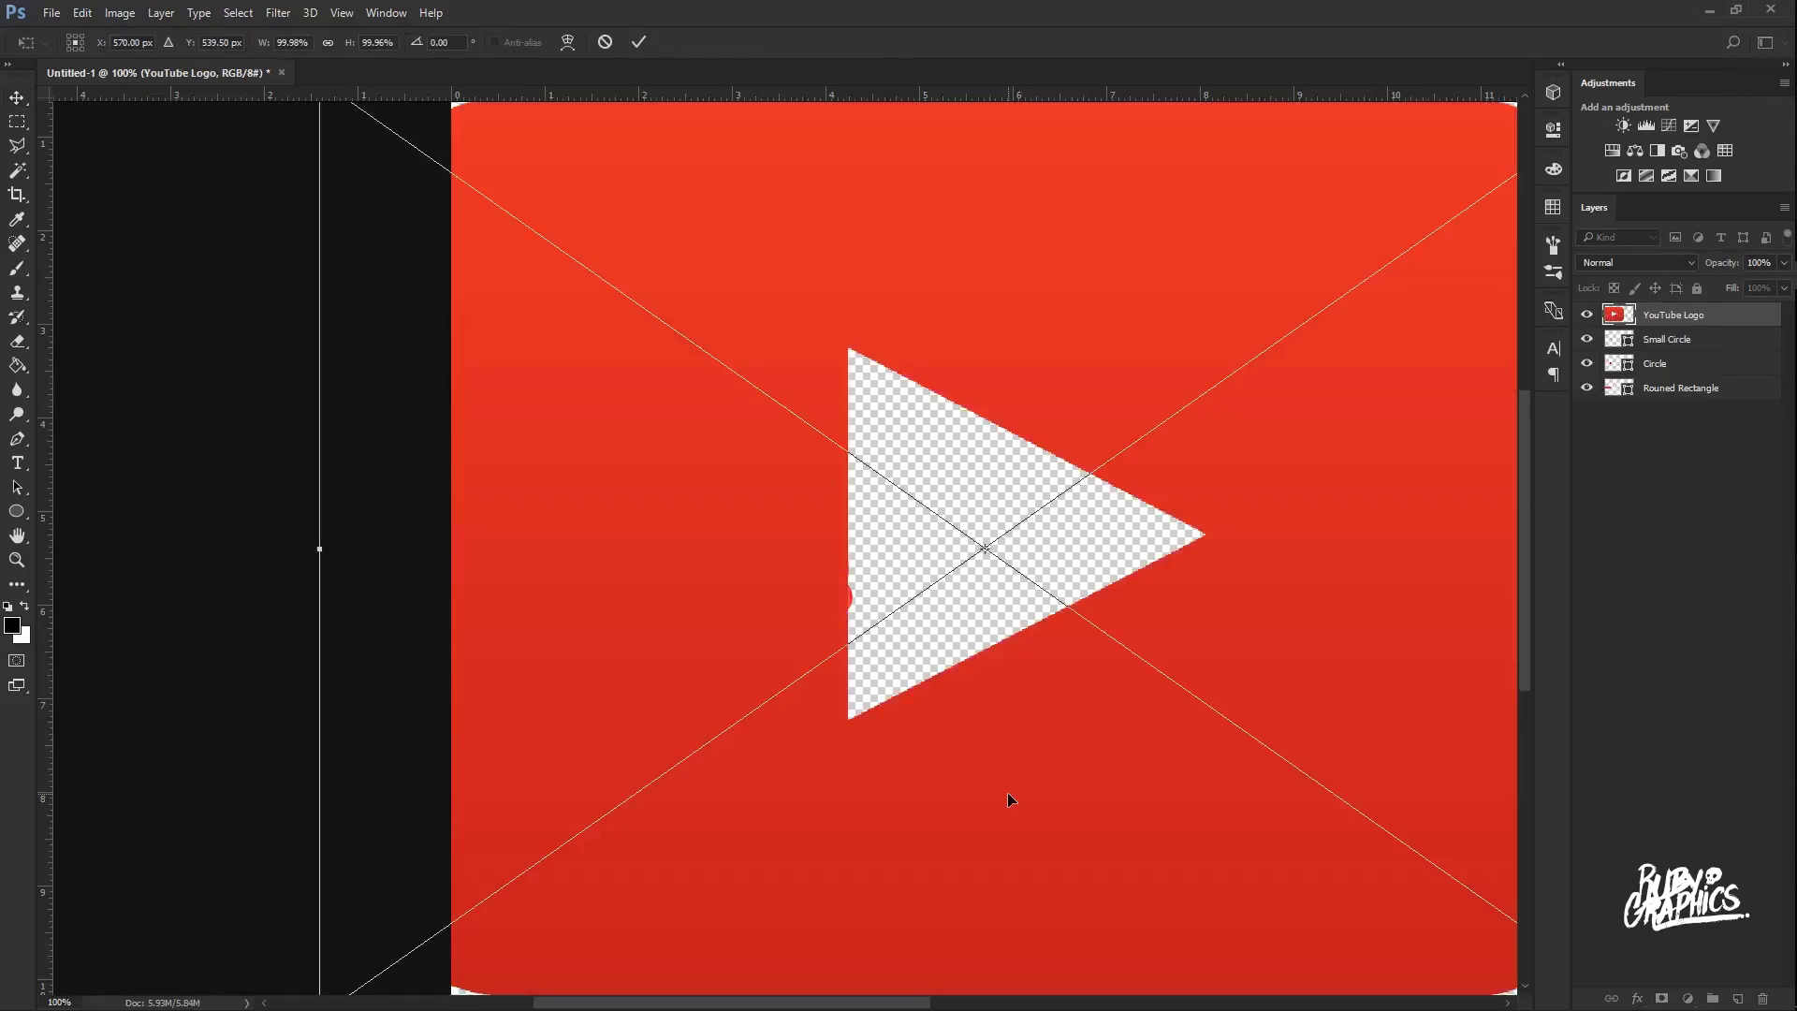
Move the YouTube logo right and scale it down to about 3.7% of its size, committing the placement.
key("ctrl+minus")
left_click_drag(529, 376, 813, 373)
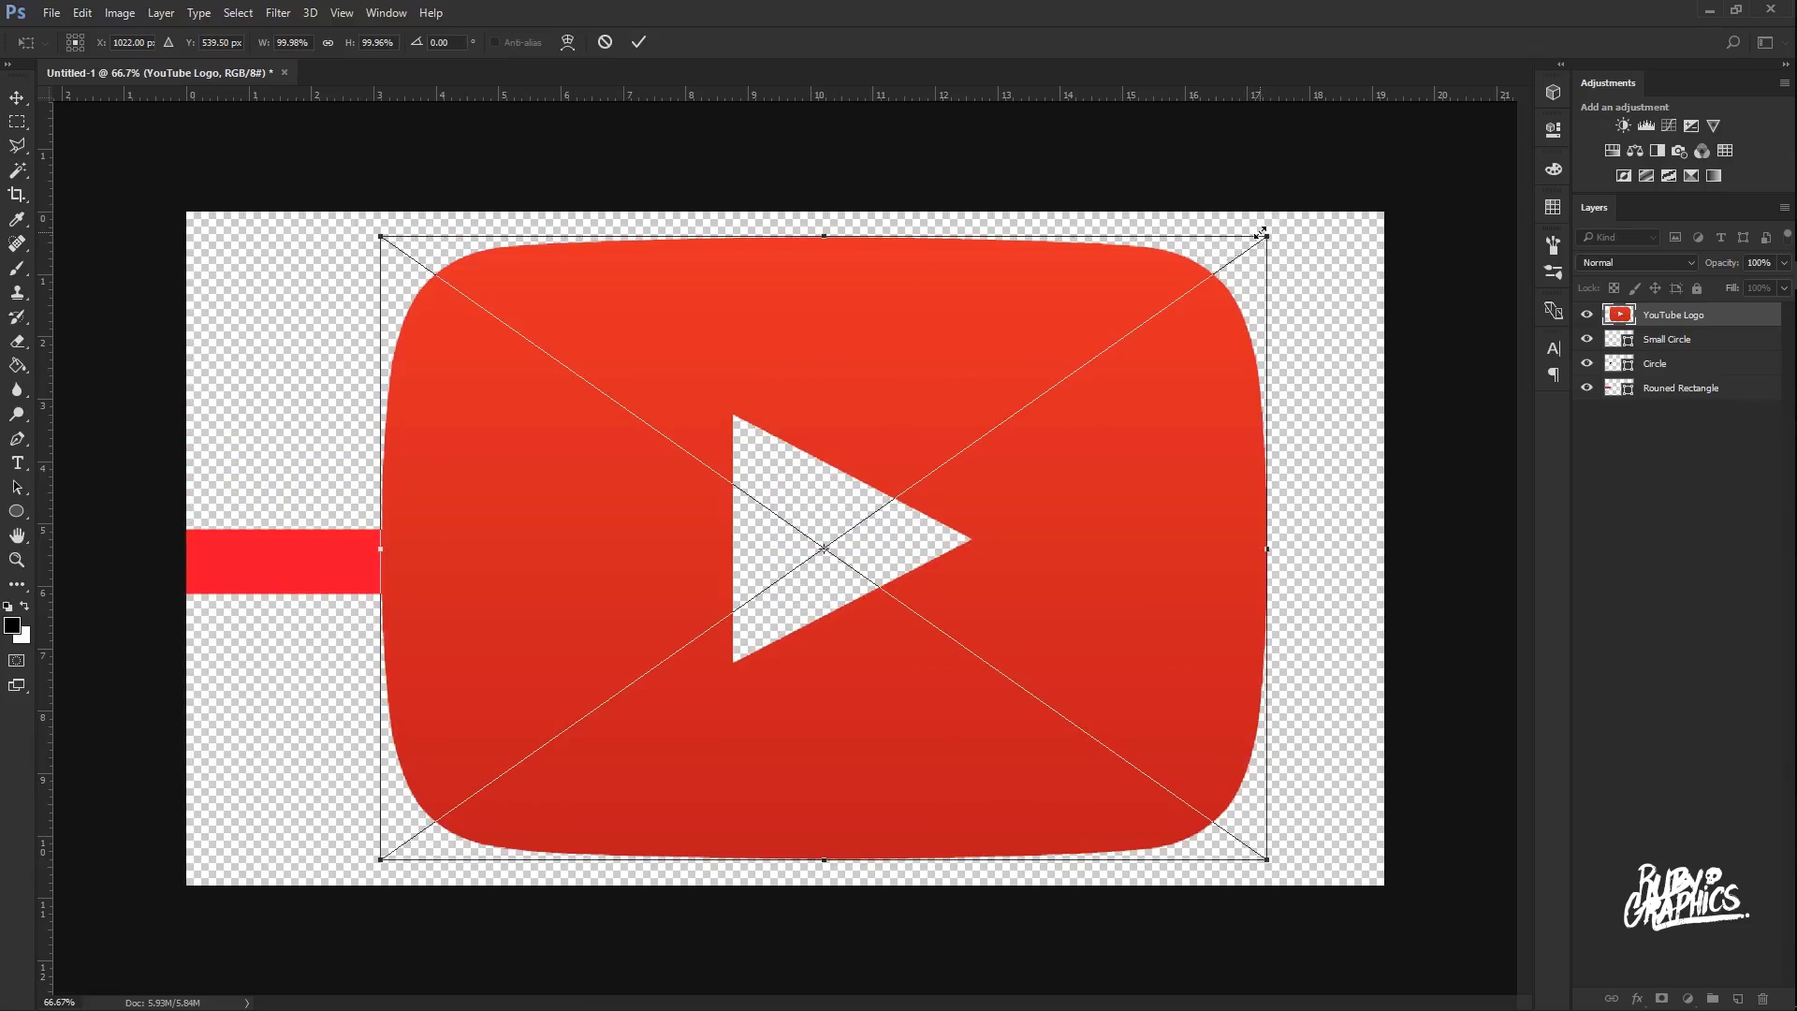
left_click_drag(1267, 235, 840, 545)
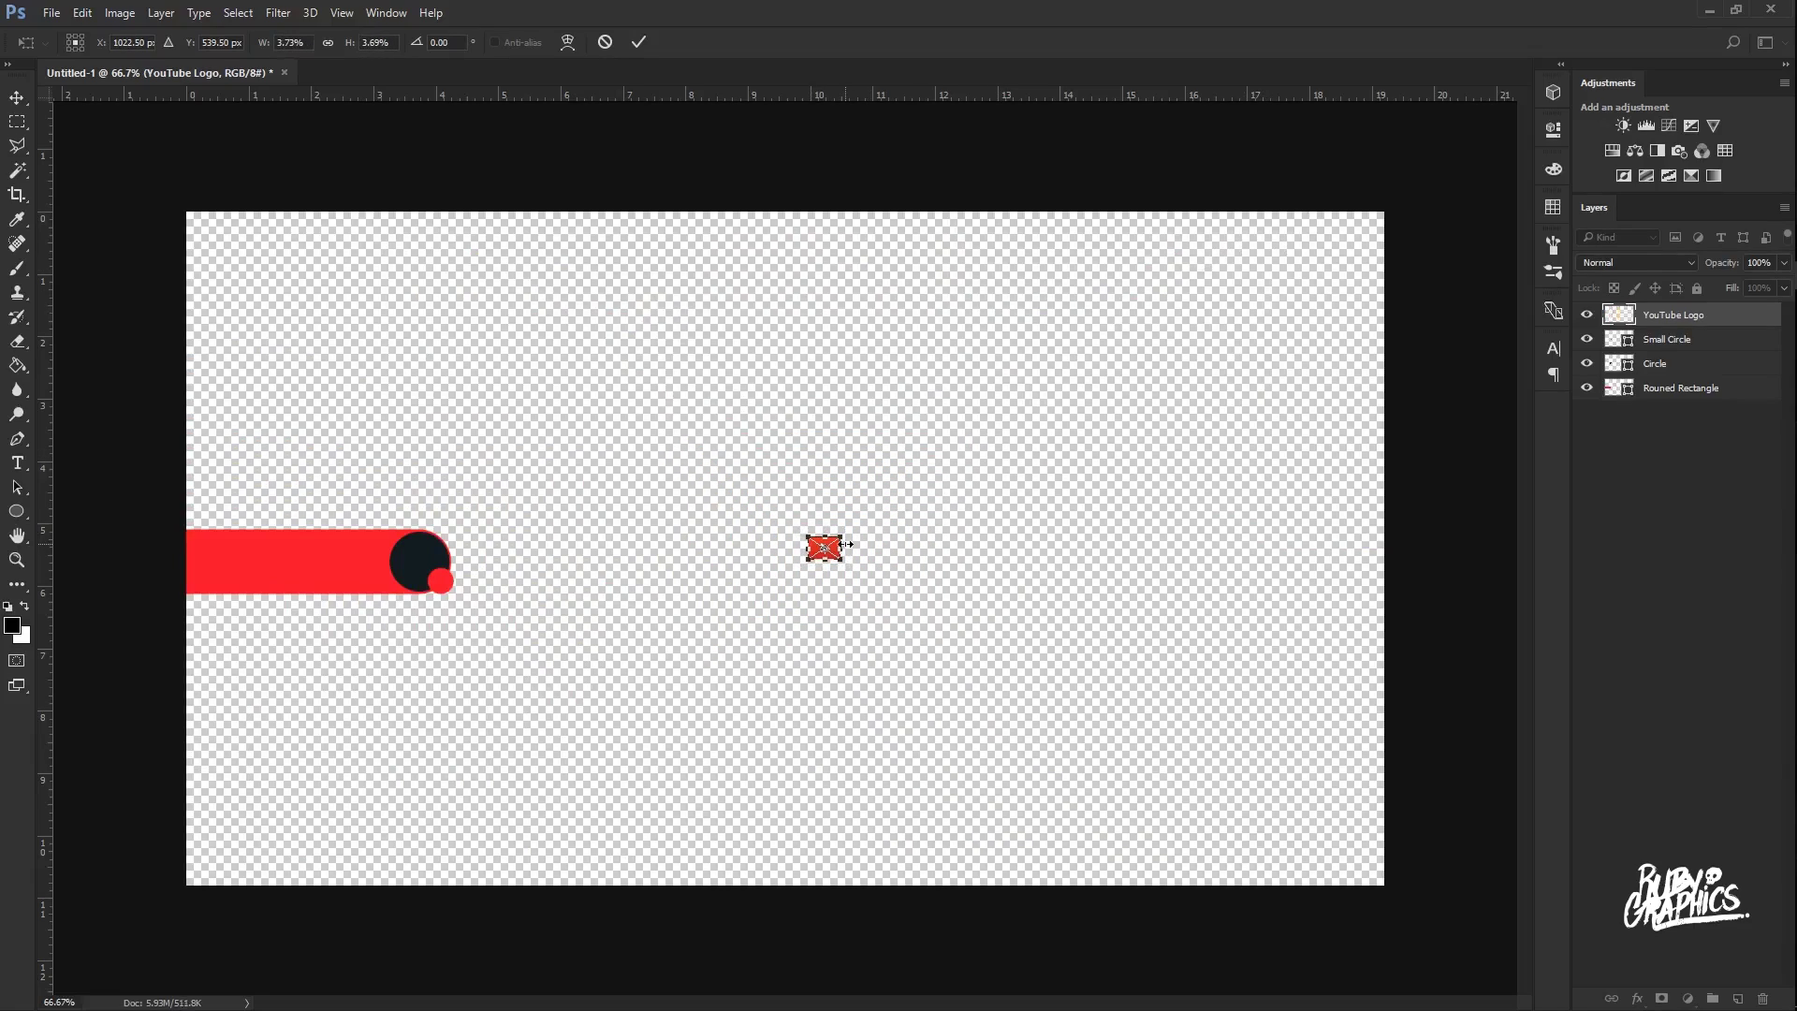
key("ctrl+plus")
key("ctrl+plus")
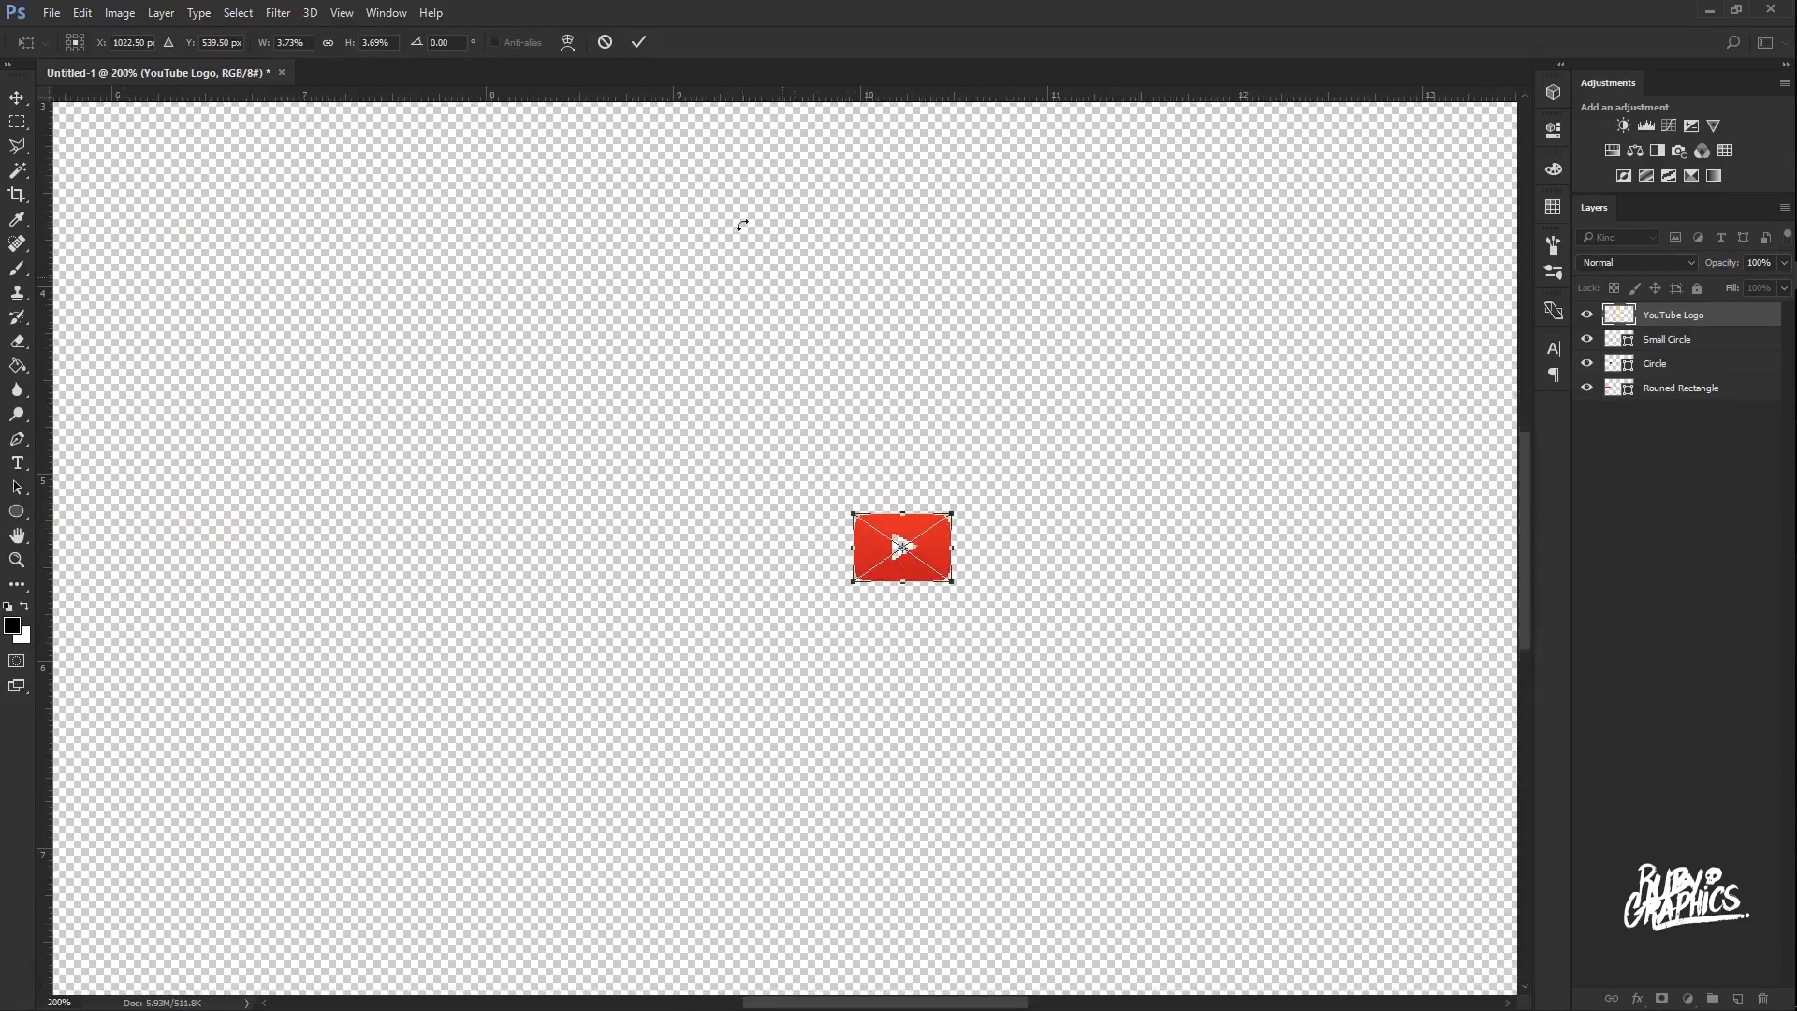
left_click(638, 42)
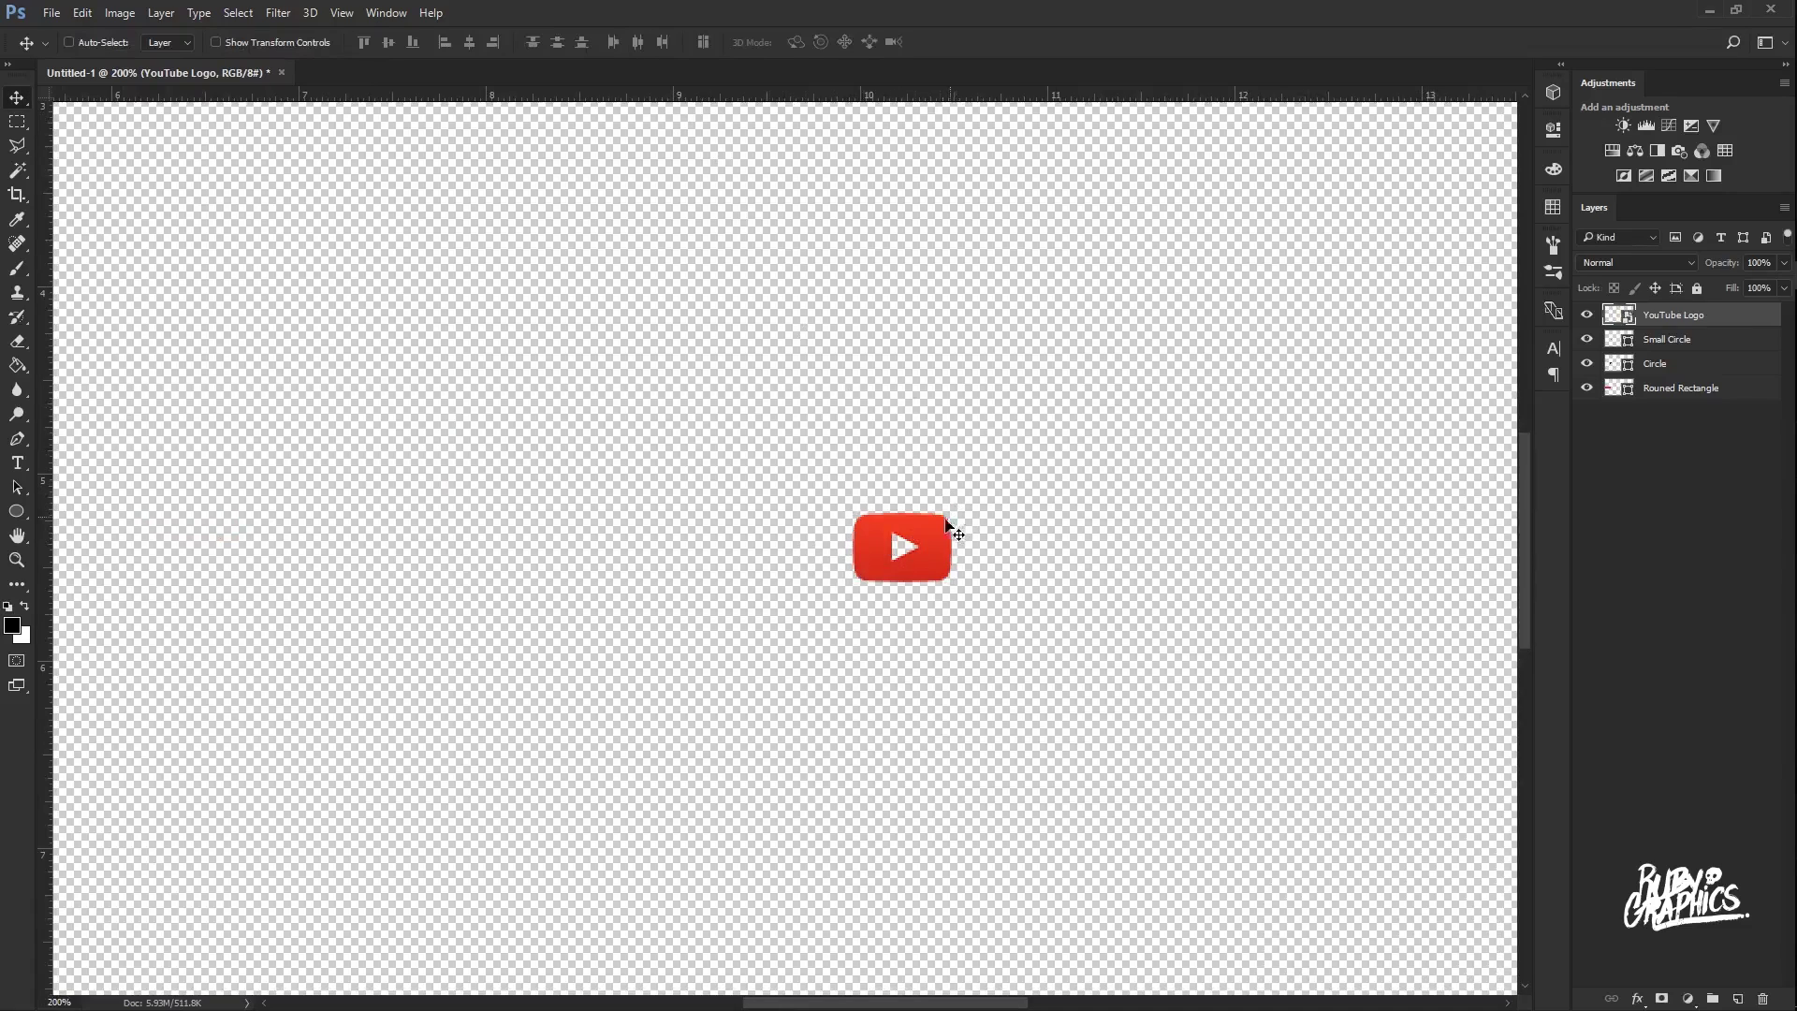
Move the YouTube logo onto the dark circle, scale it down slightly and nudge it to the circle's centre.
left_click_drag(955, 525, 651, 1002)
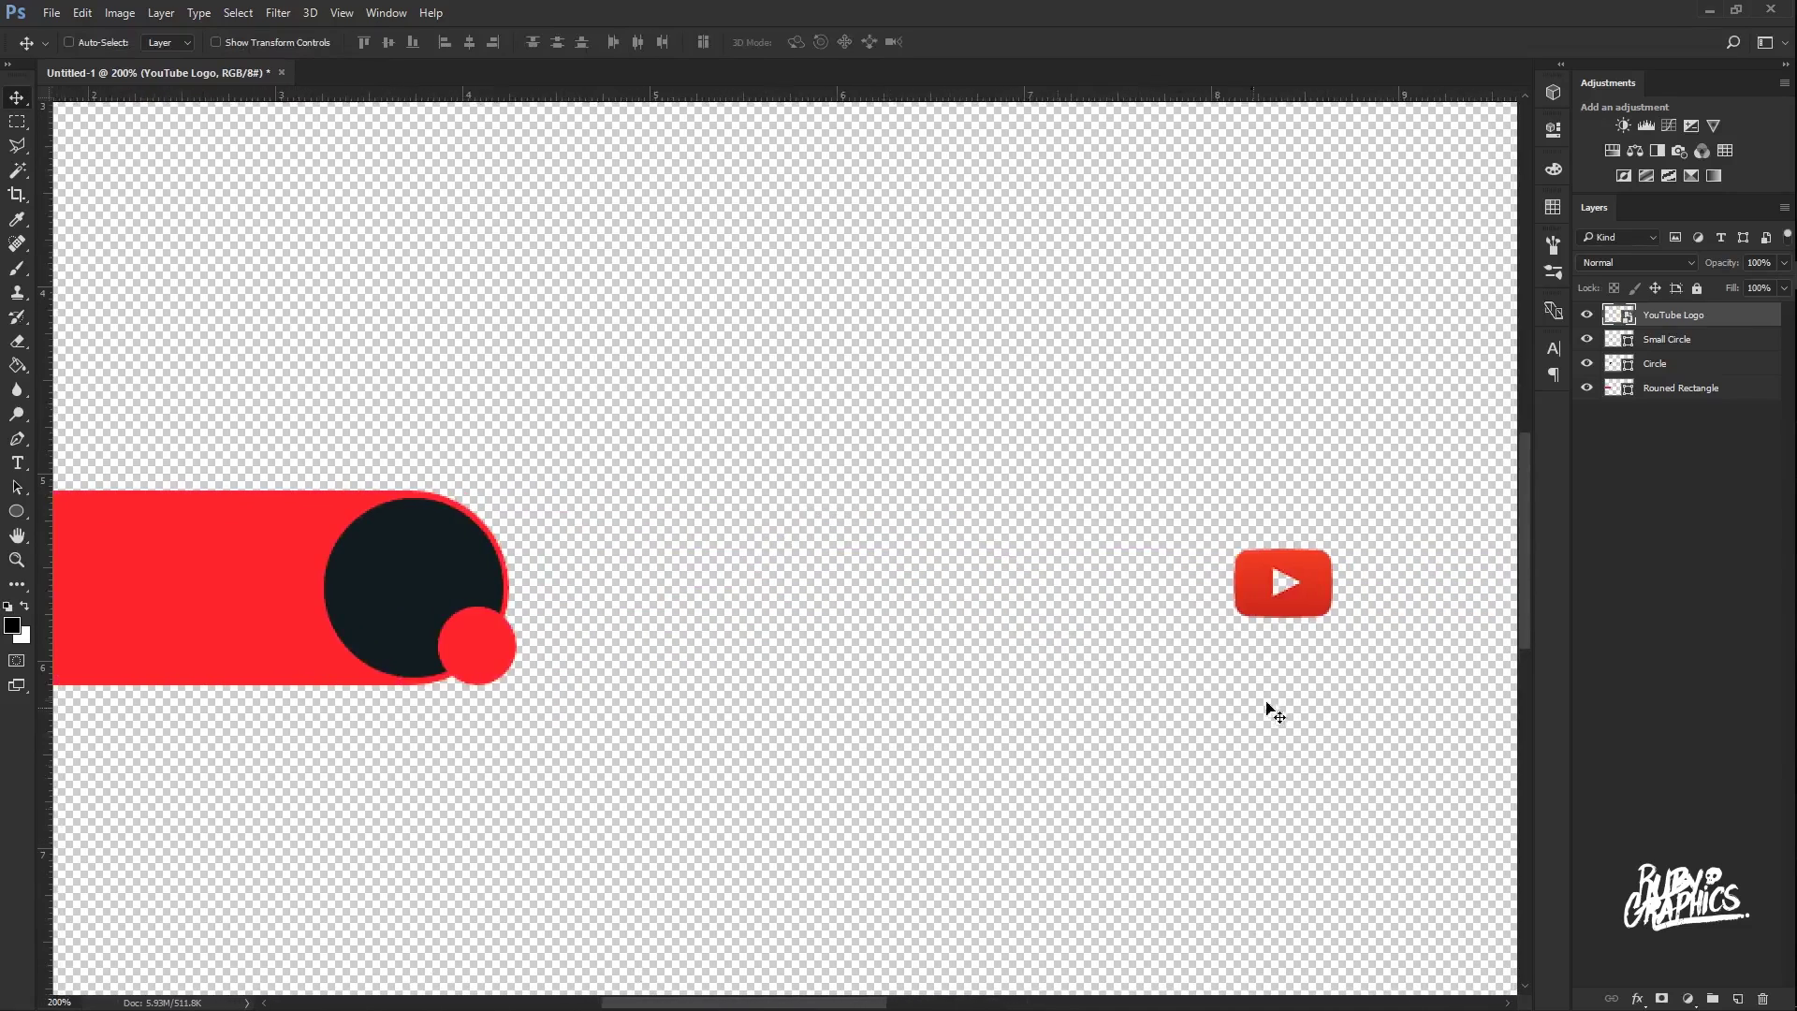
left_click_drag(1283, 590, 762, 600)
left_click_drag(763, 999, 713, 1000)
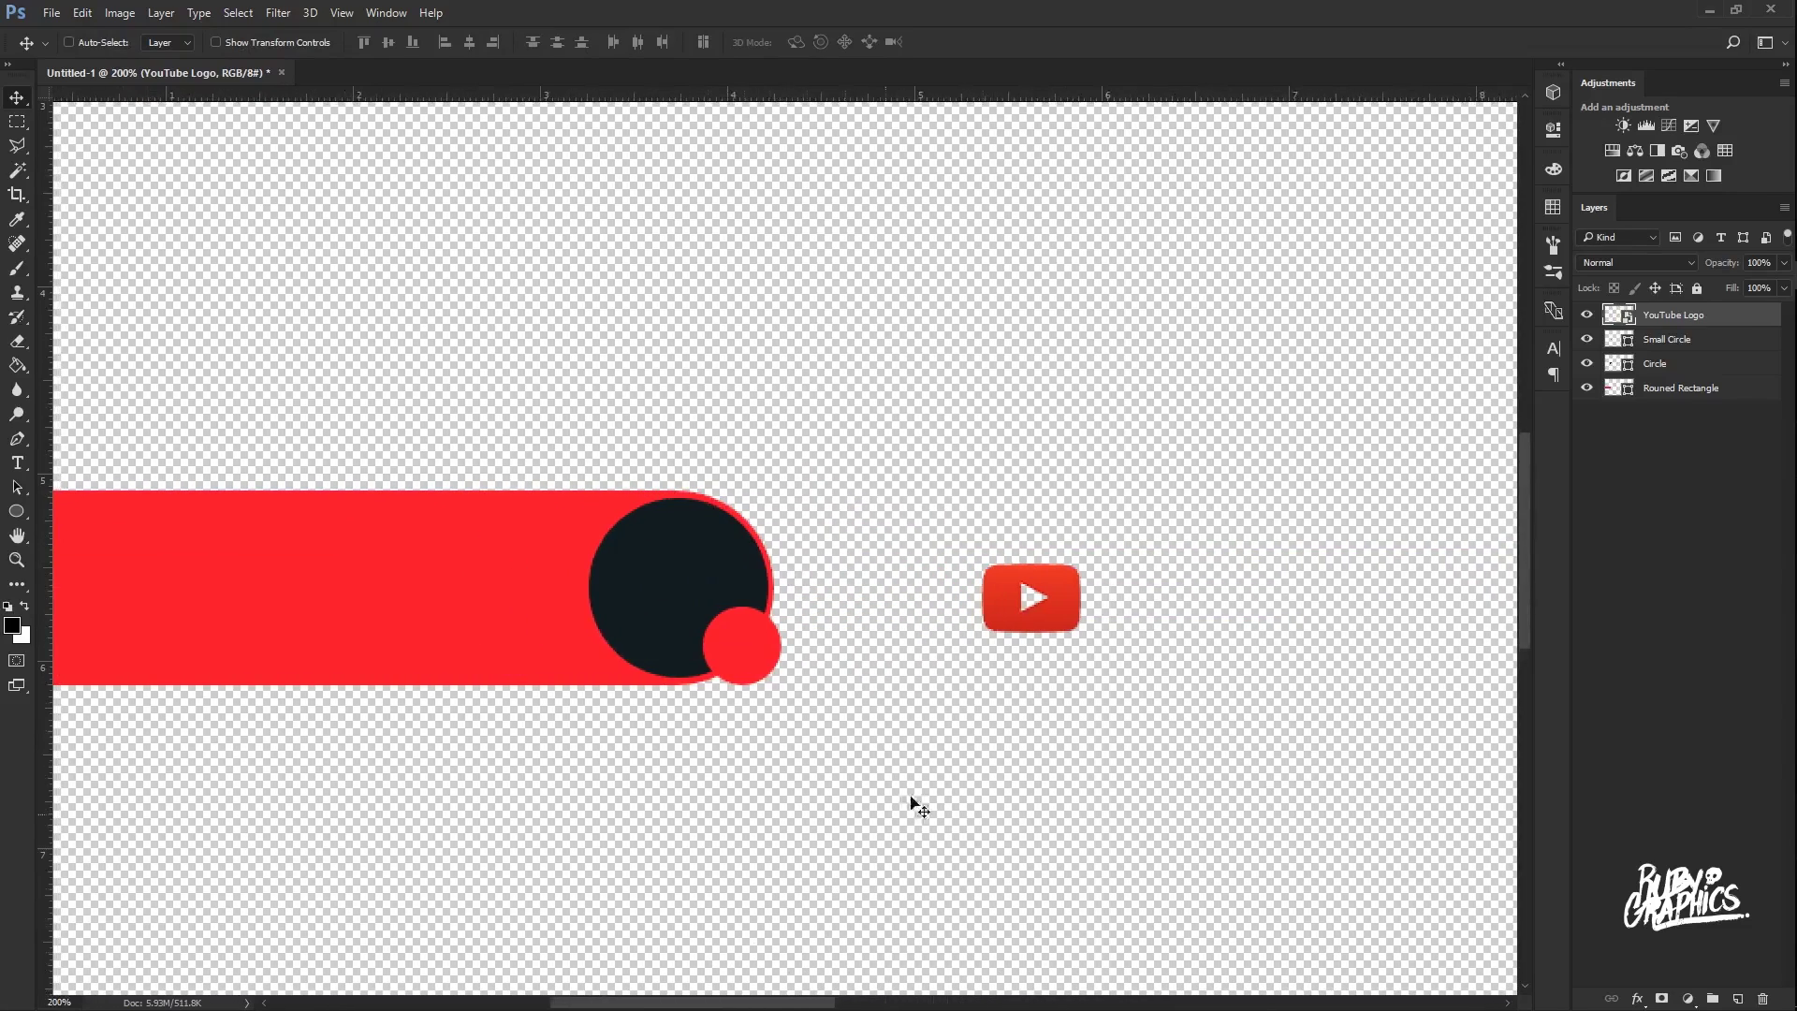
left_click_drag(1029, 592, 721, 564)
key("ctrl+t")
key("Return")
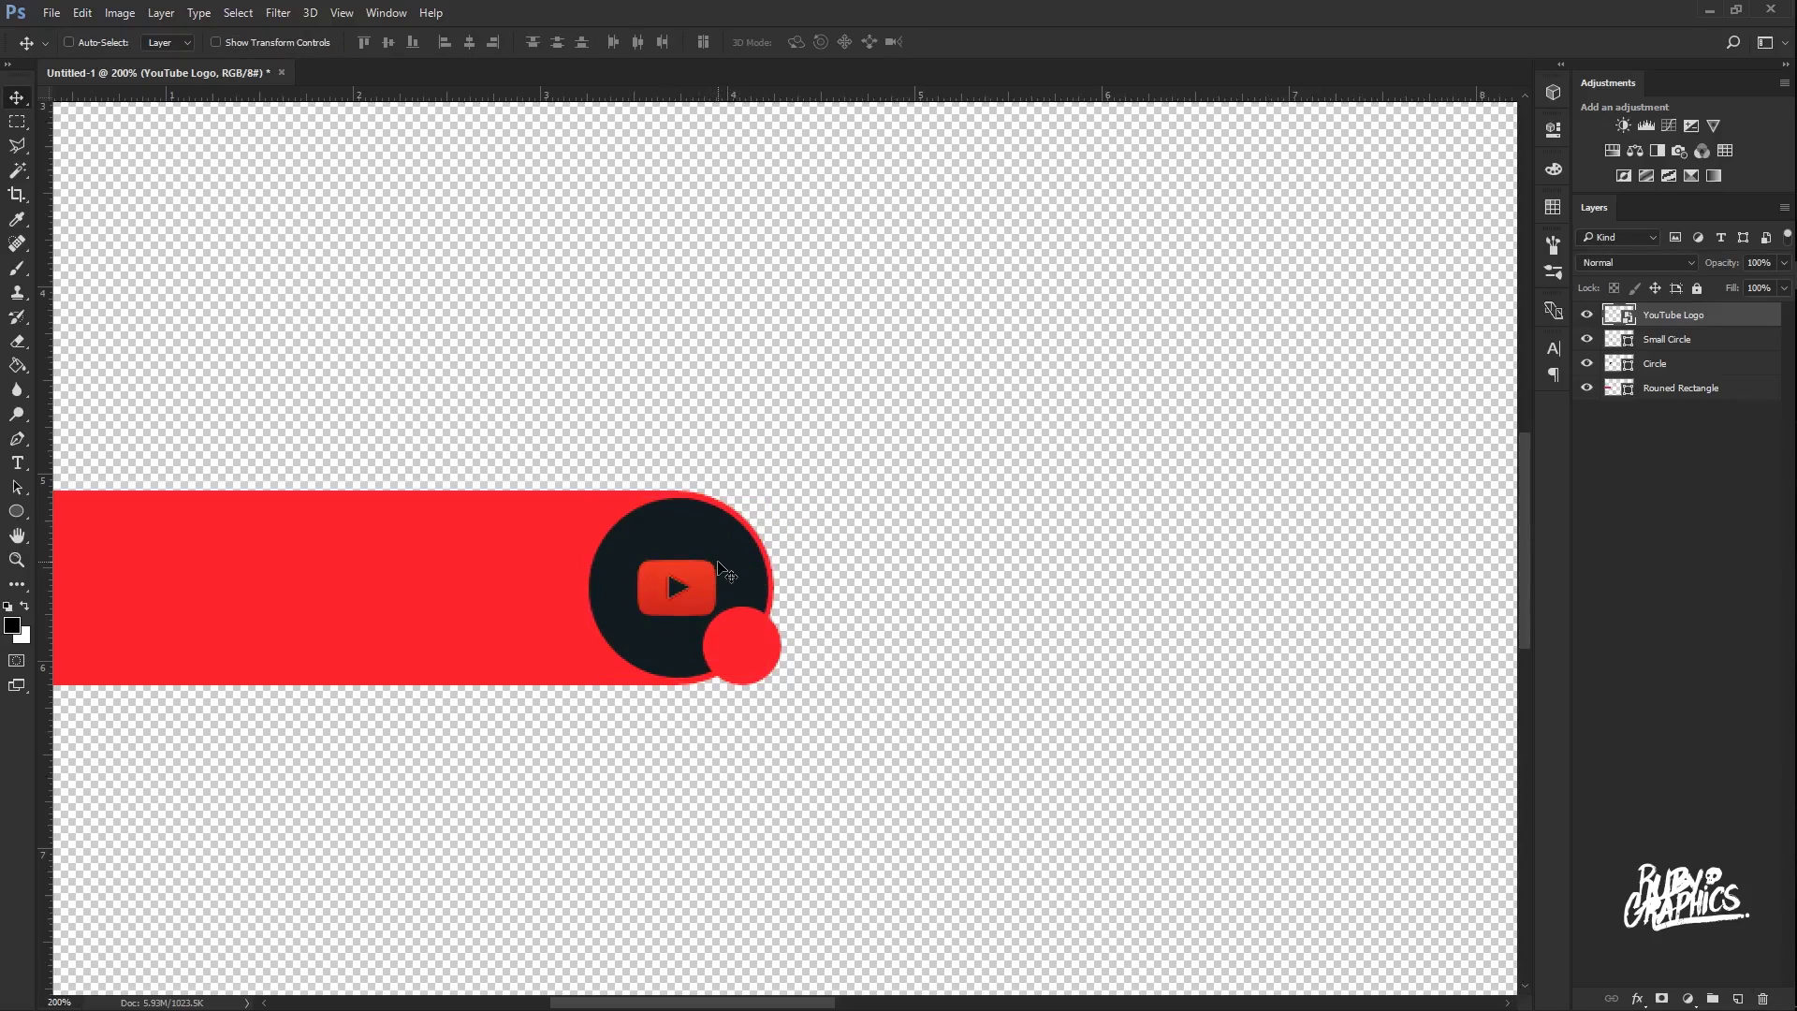
key("Up")
key("Right")
scroll(720, 569, "down", 1)
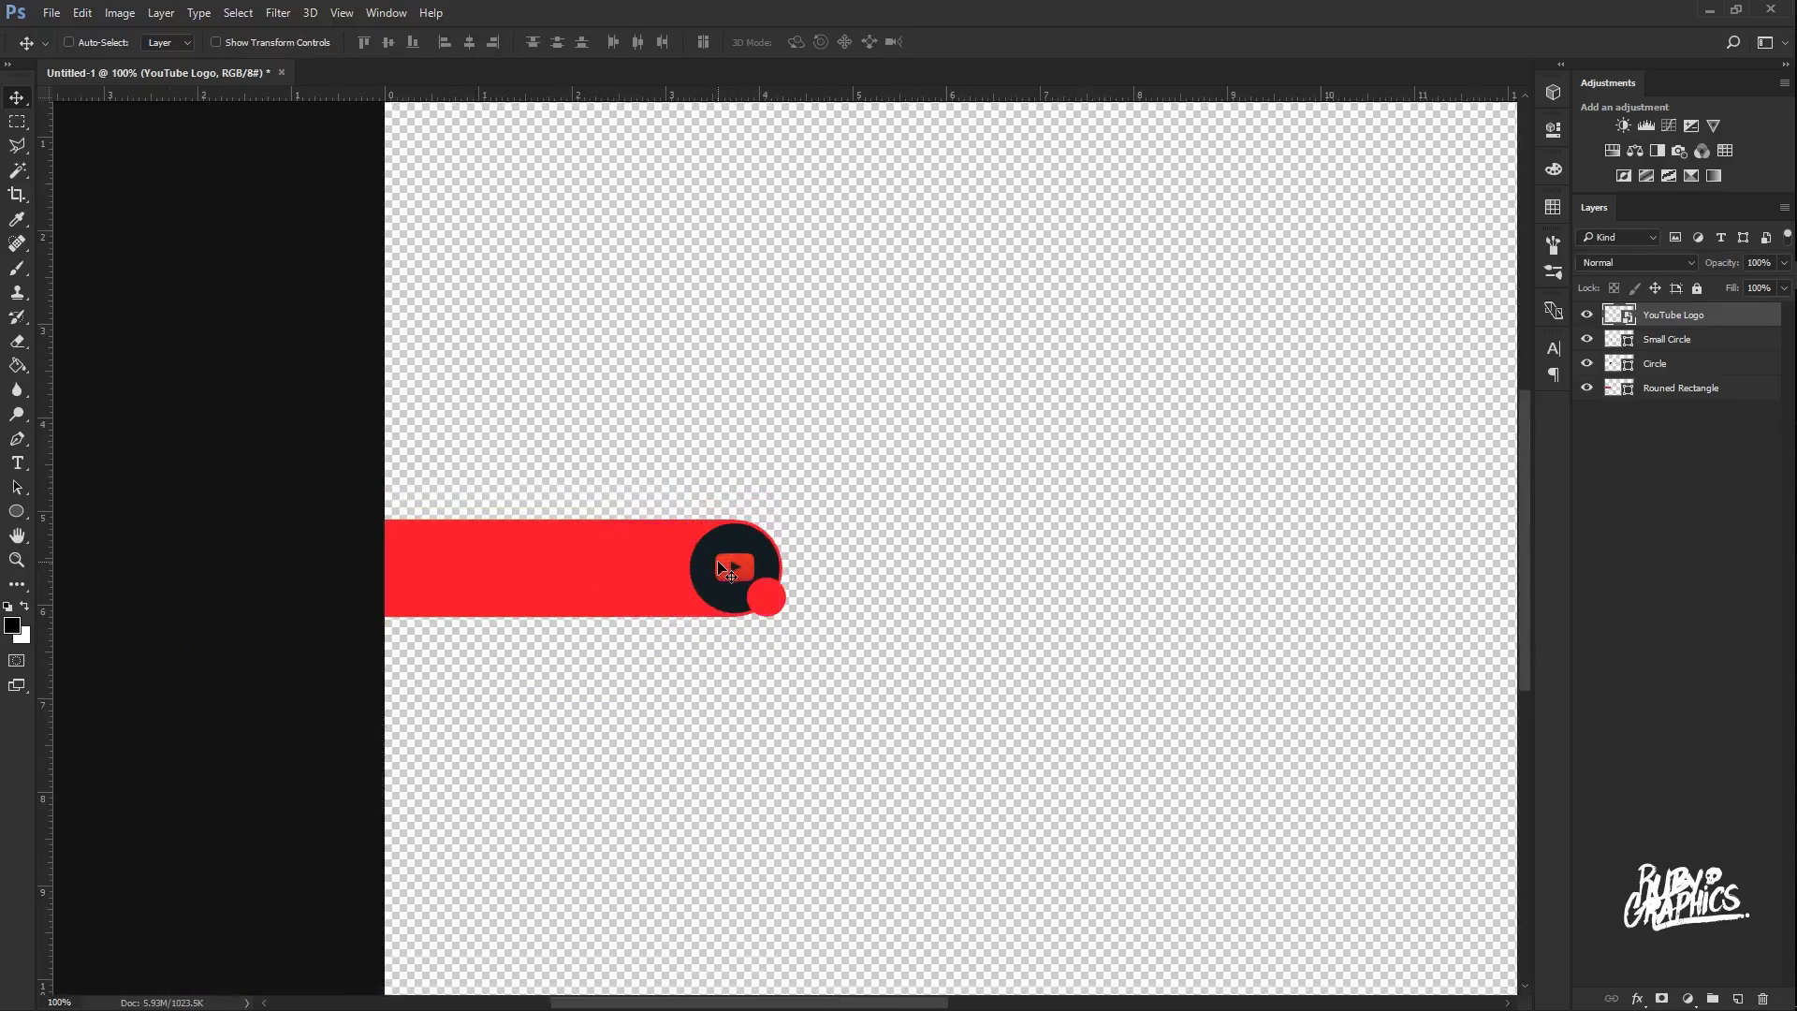
scroll(723, 568, "up", 2)
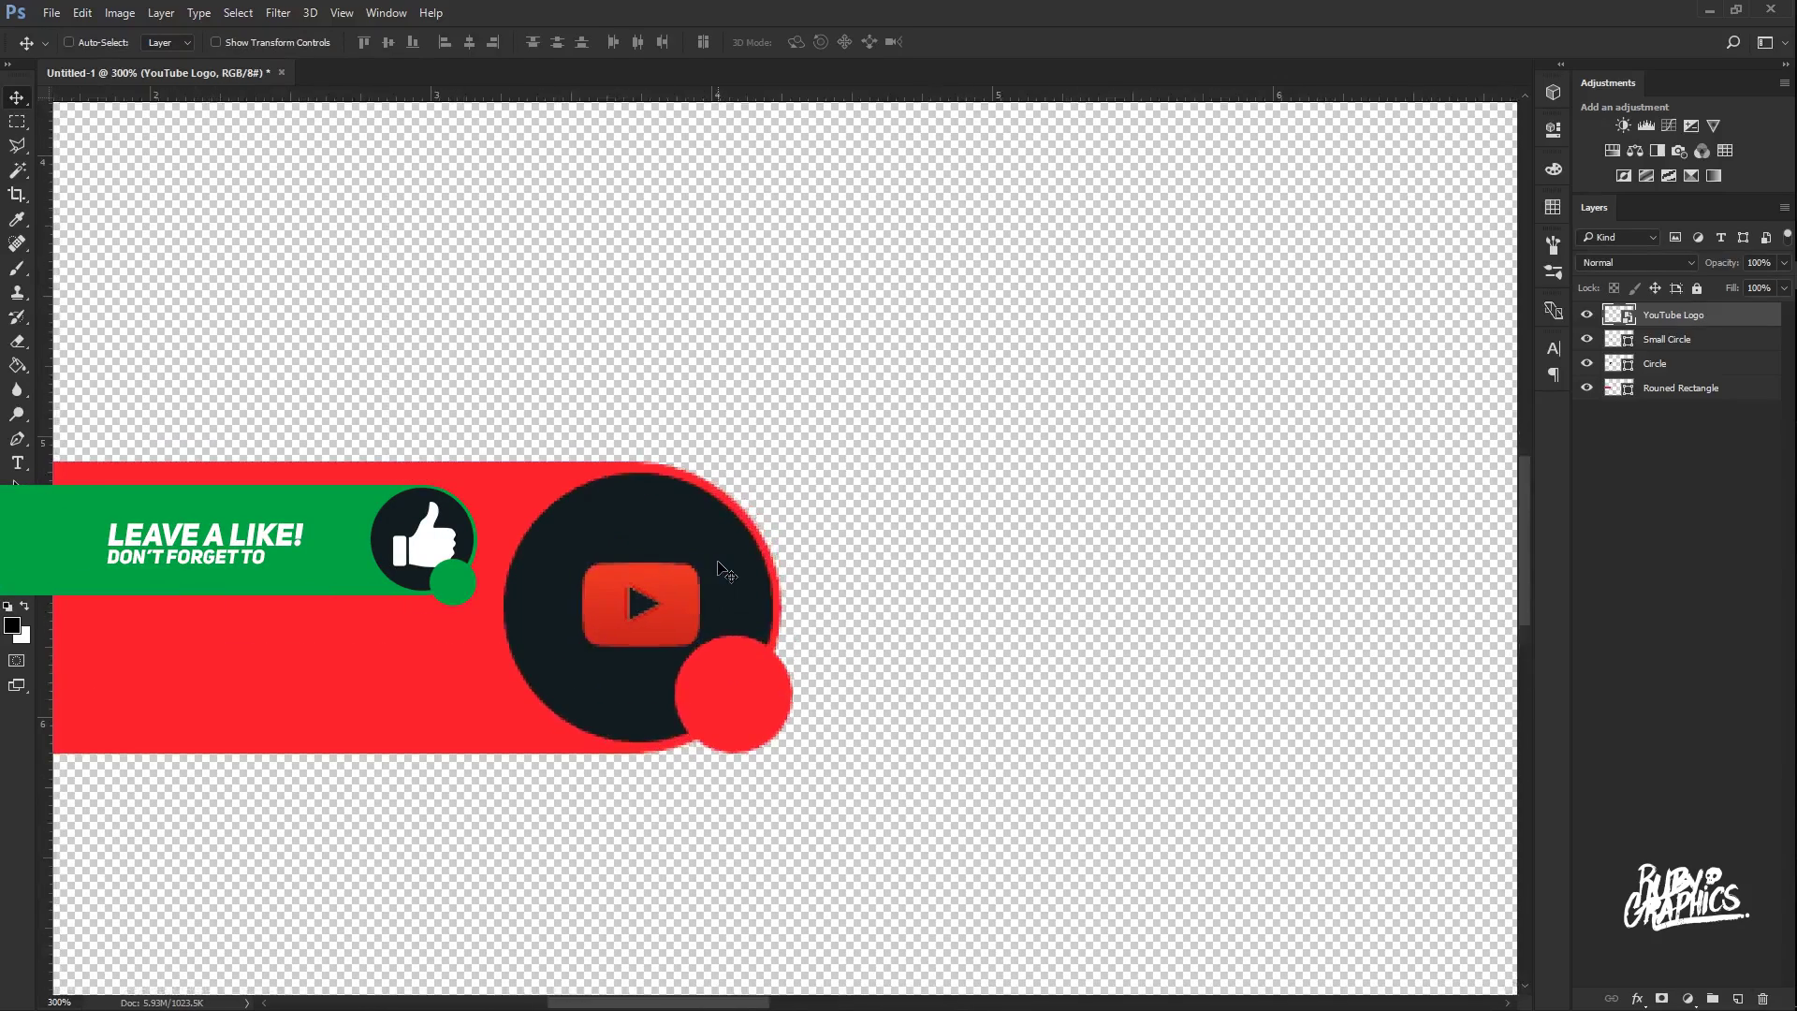
scroll(723, 568, "down", 1)
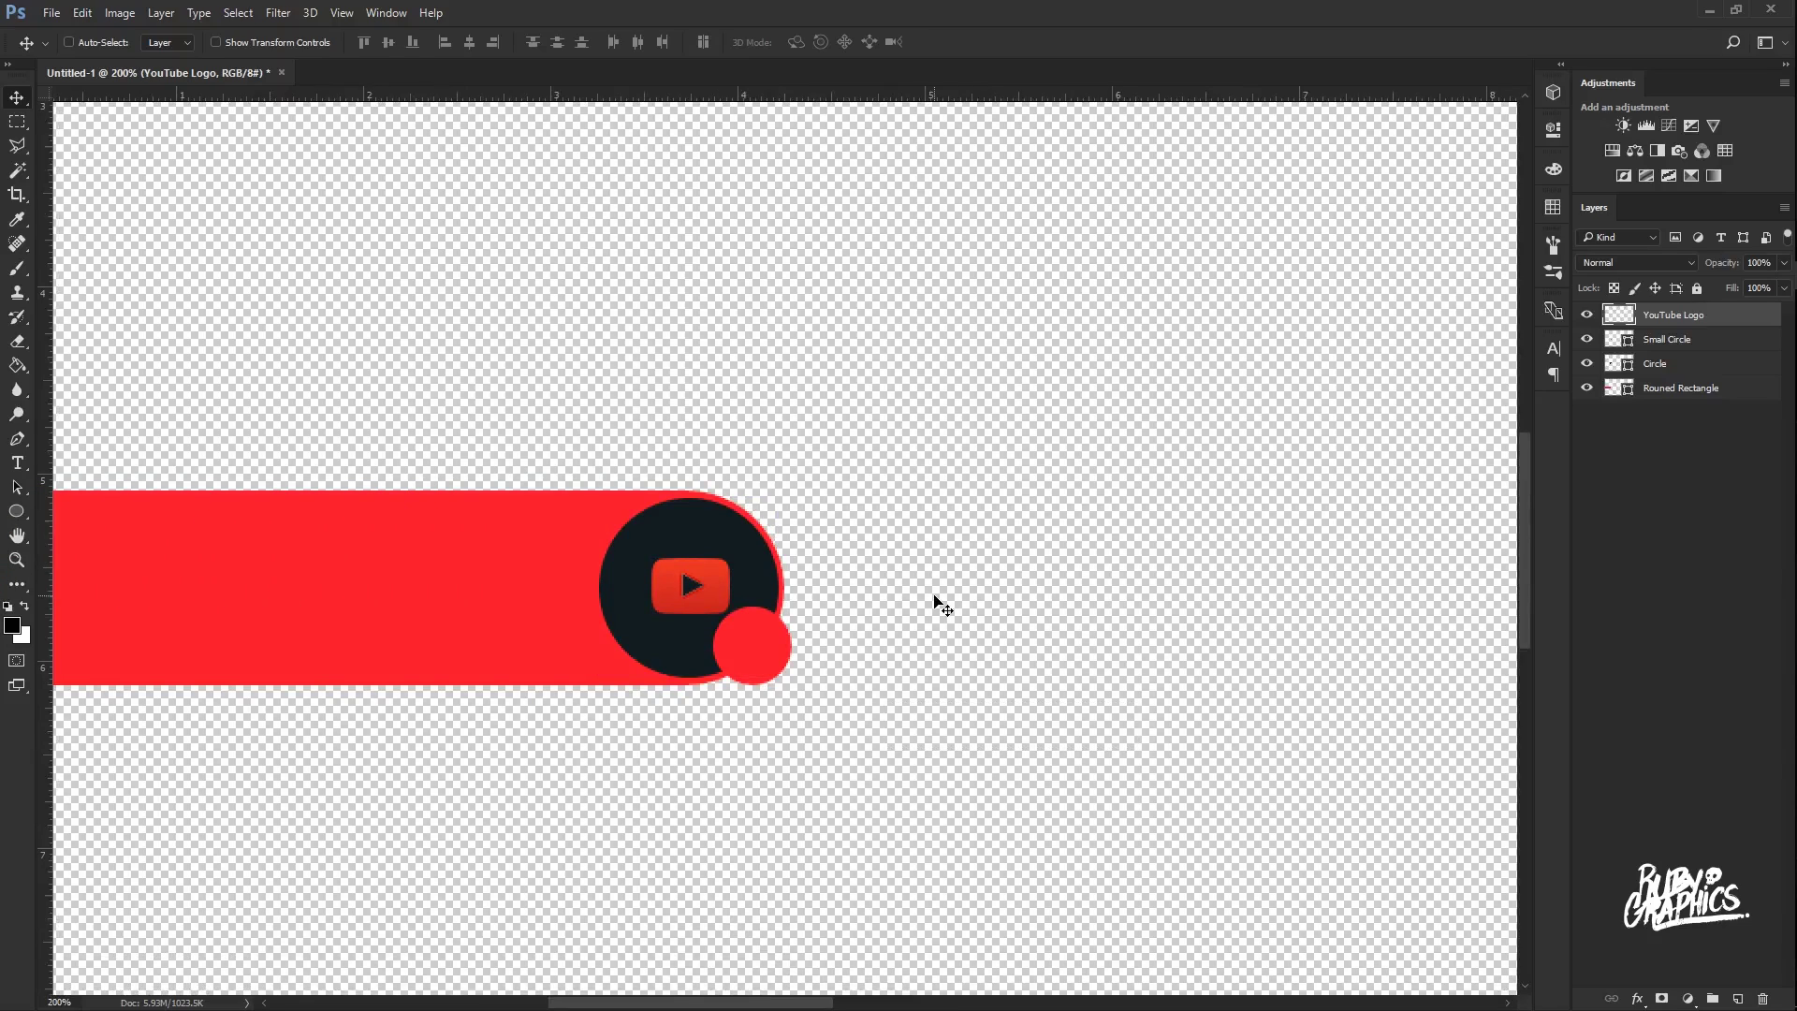
Add a Color Overlay effect to the YouTube Logo layer, using the Normal blend mode.
right_click(1692, 321)
left_click(1295, 179)
left_click_drag(1010, 32, 1101, 314)
left_click(906, 549)
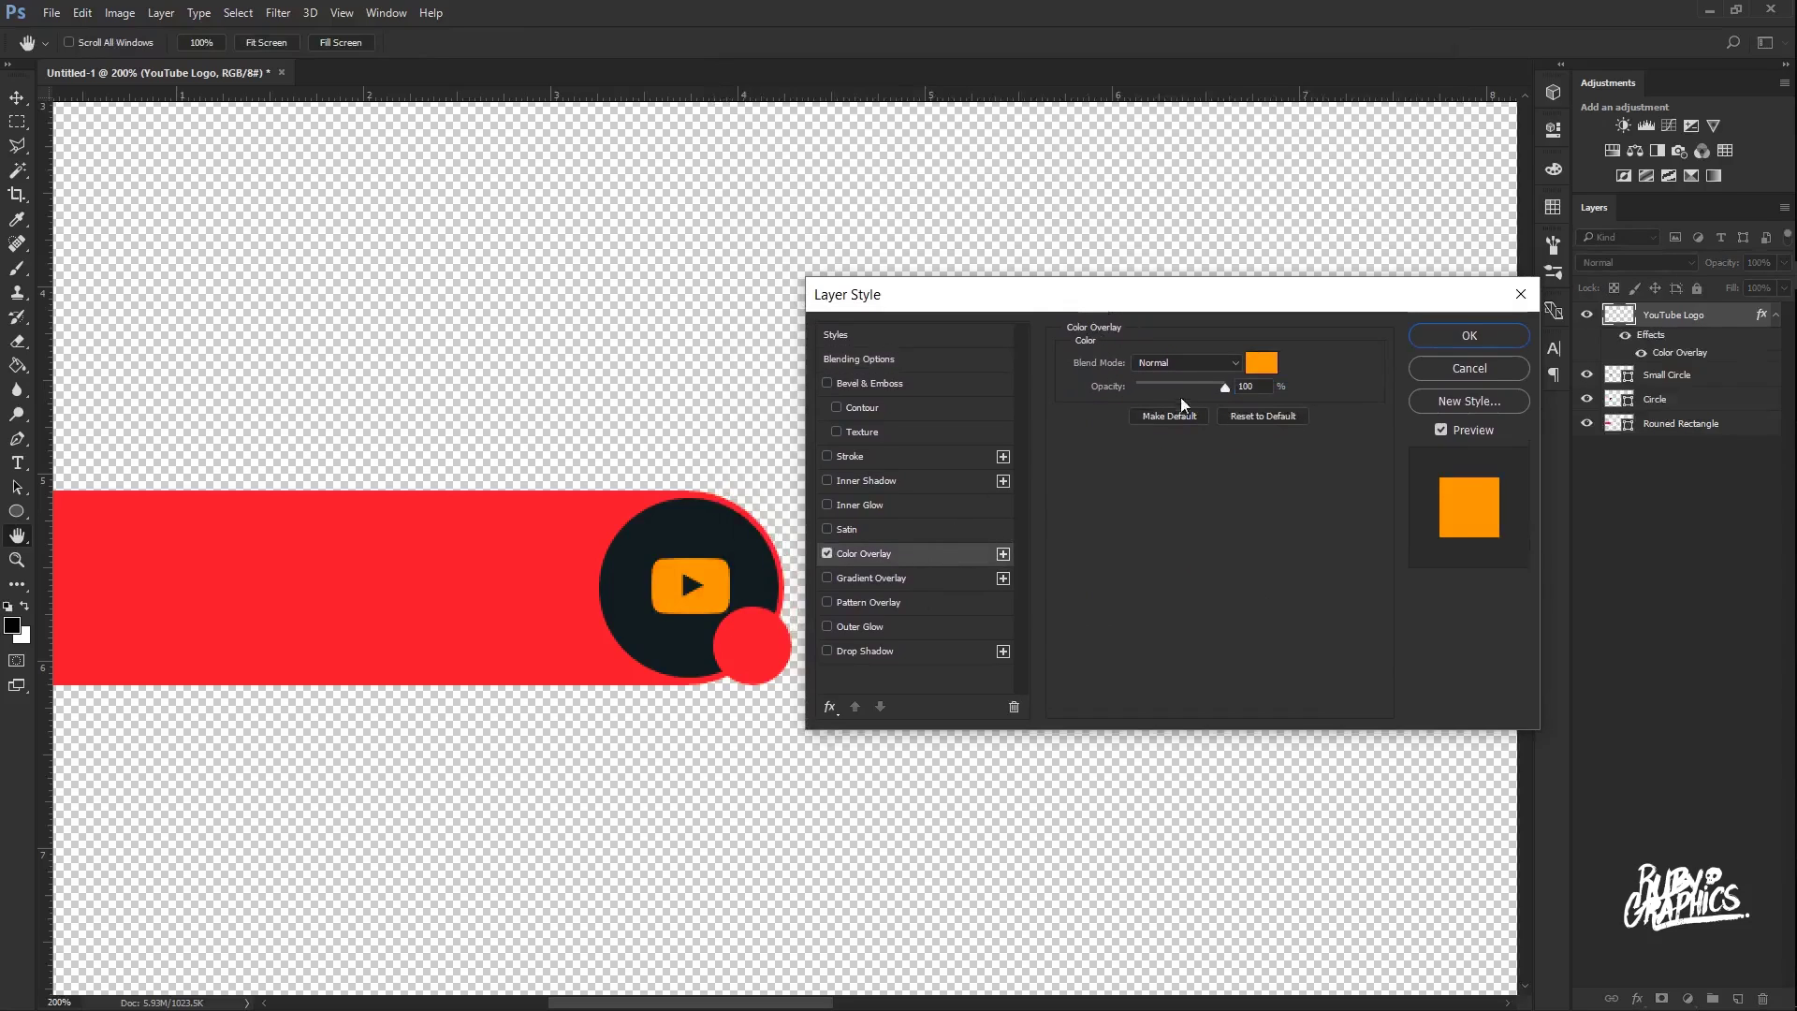
left_click(1176, 364)
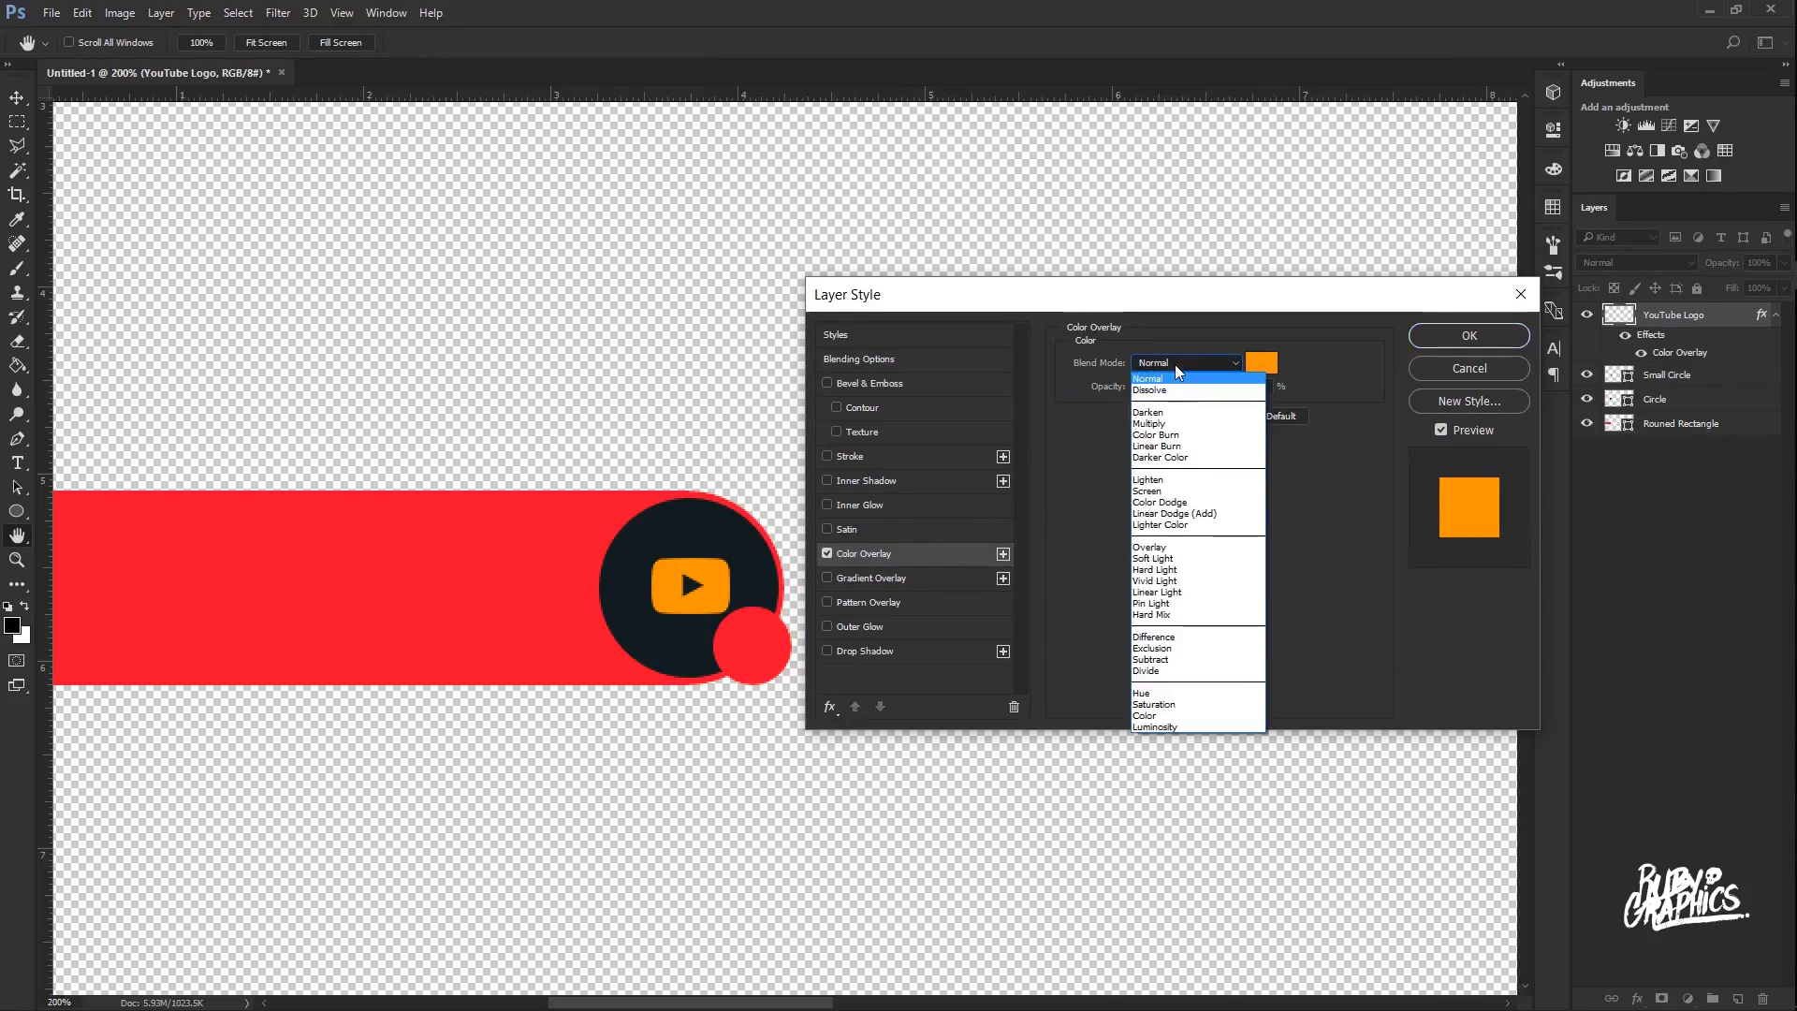
left_click(1180, 371)
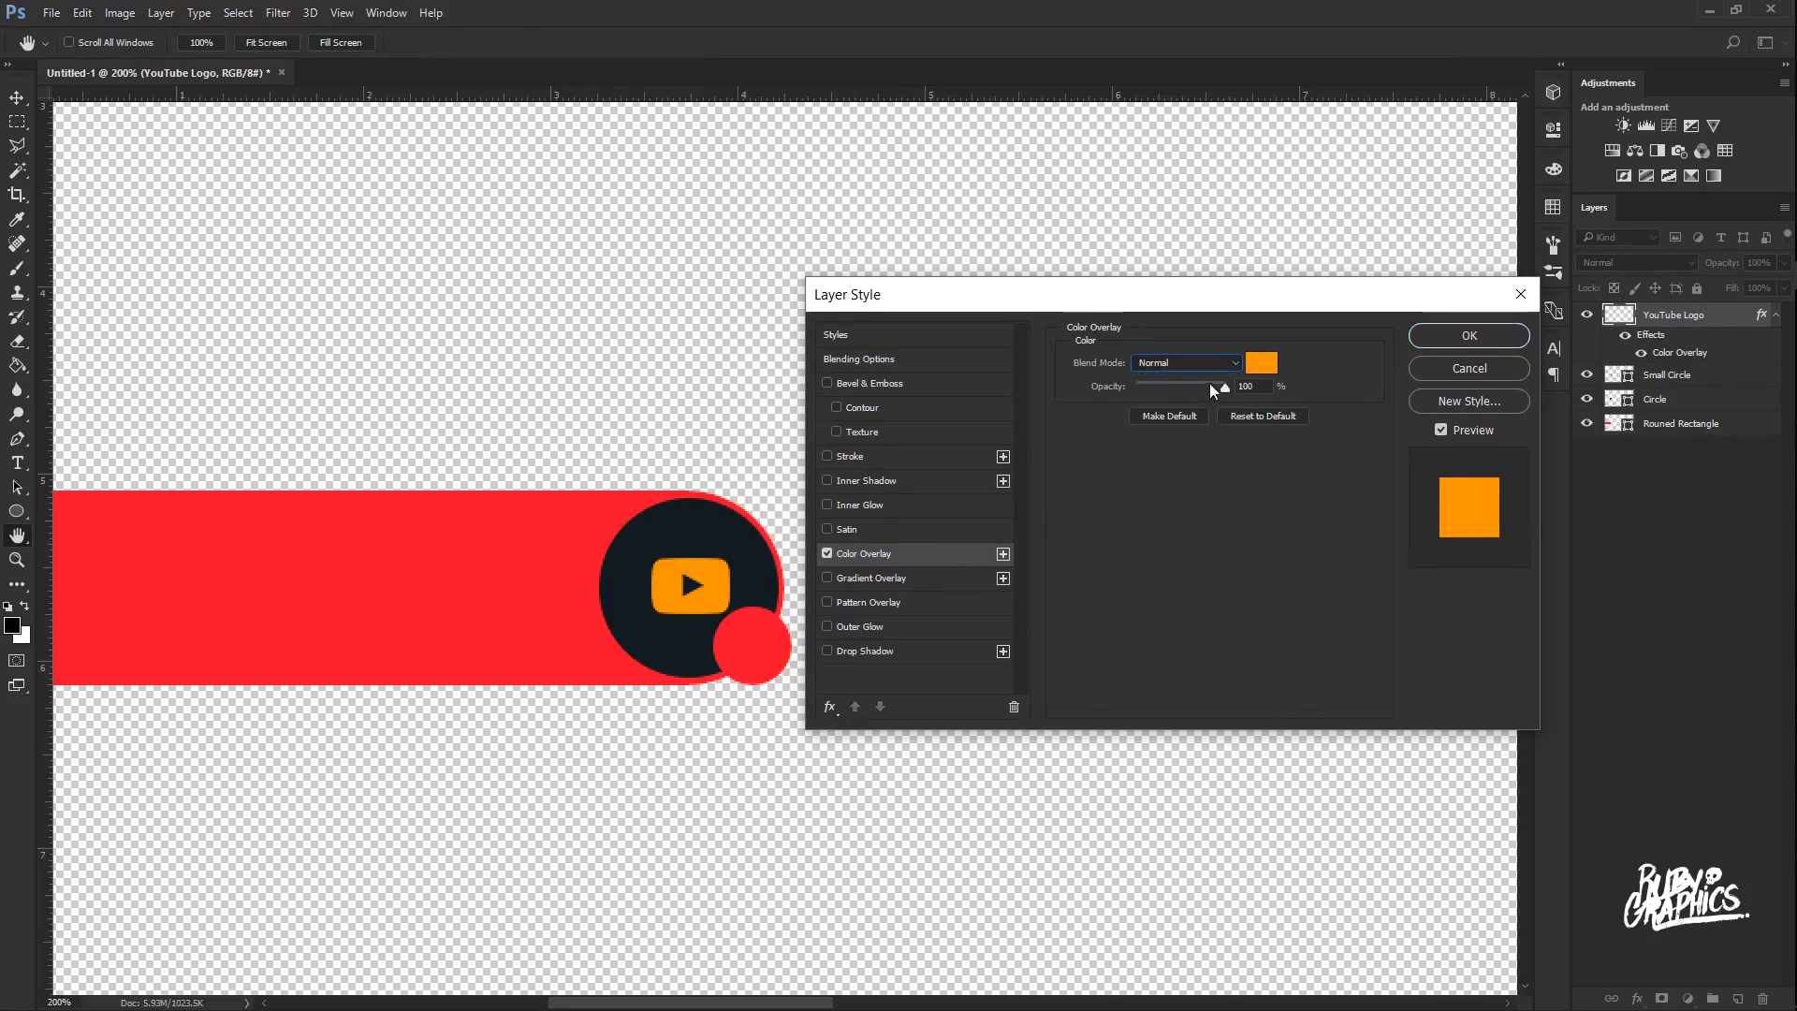
Set the logo's overlay colour to white (#ffffff), apply the layer style and nudge the logo down slightly.
left_click(1258, 365)
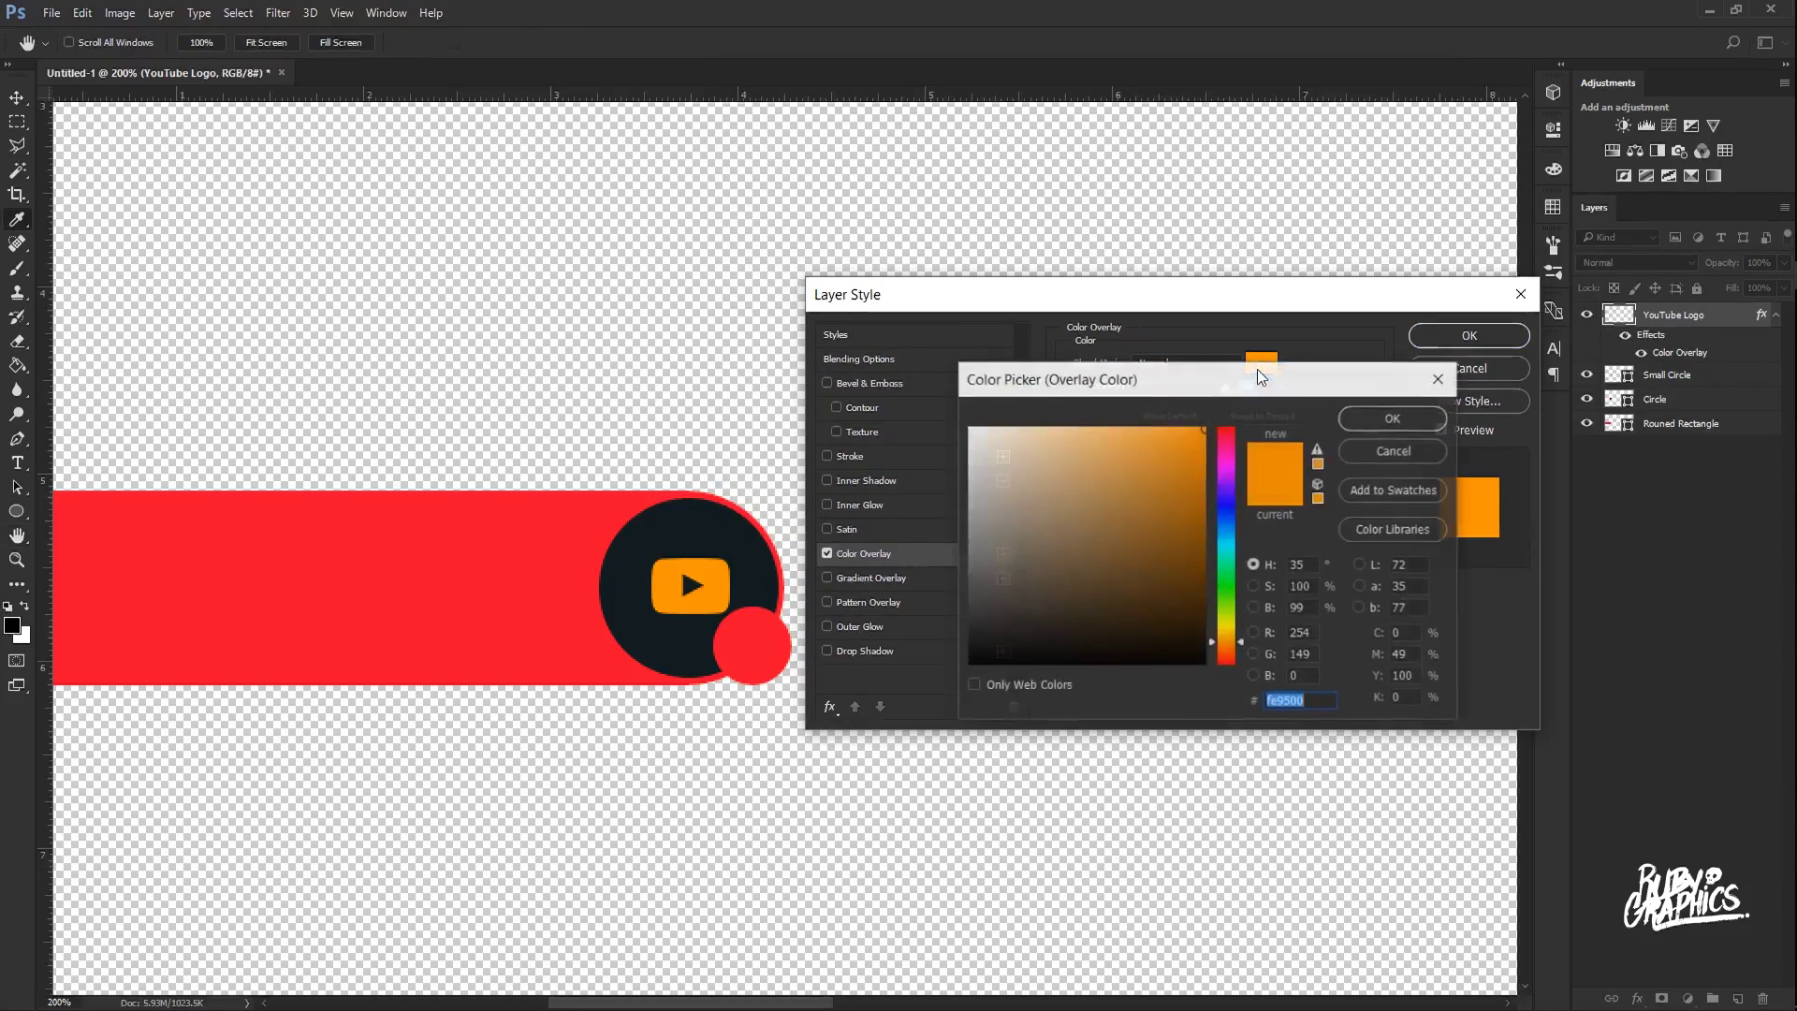
left_click_drag(1256, 369, 824, 361)
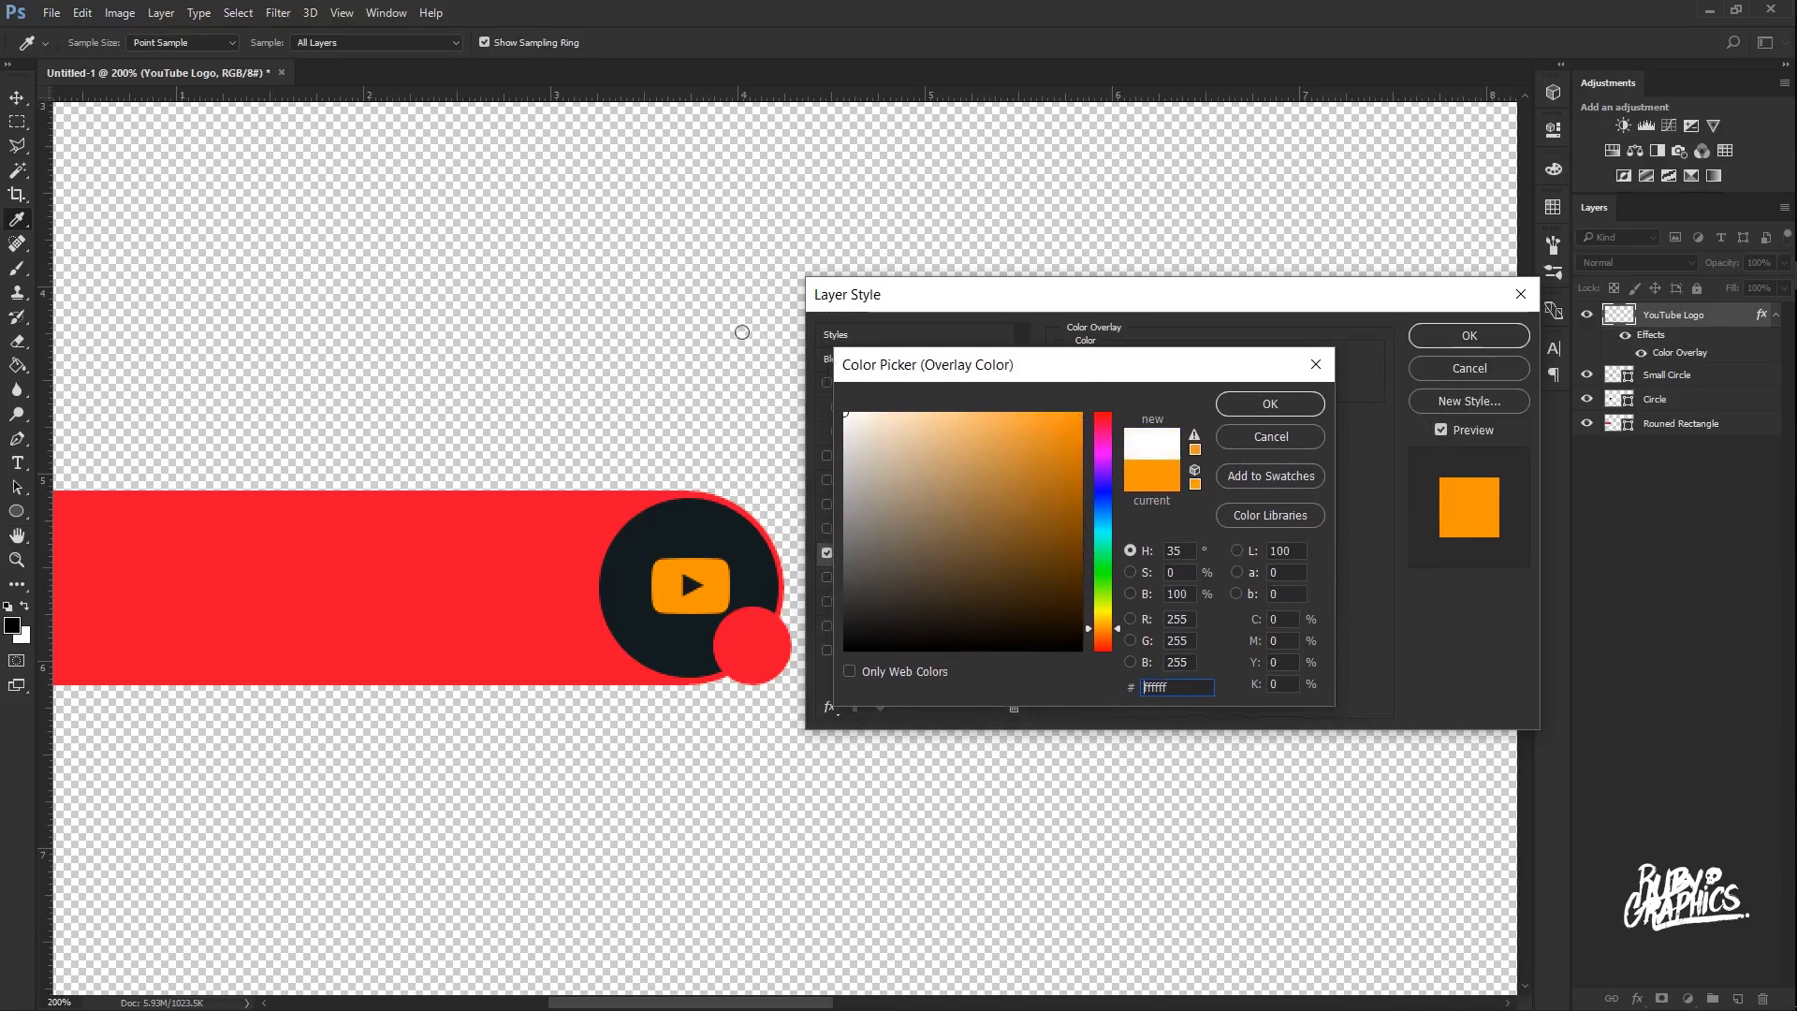
left_click(1252, 409)
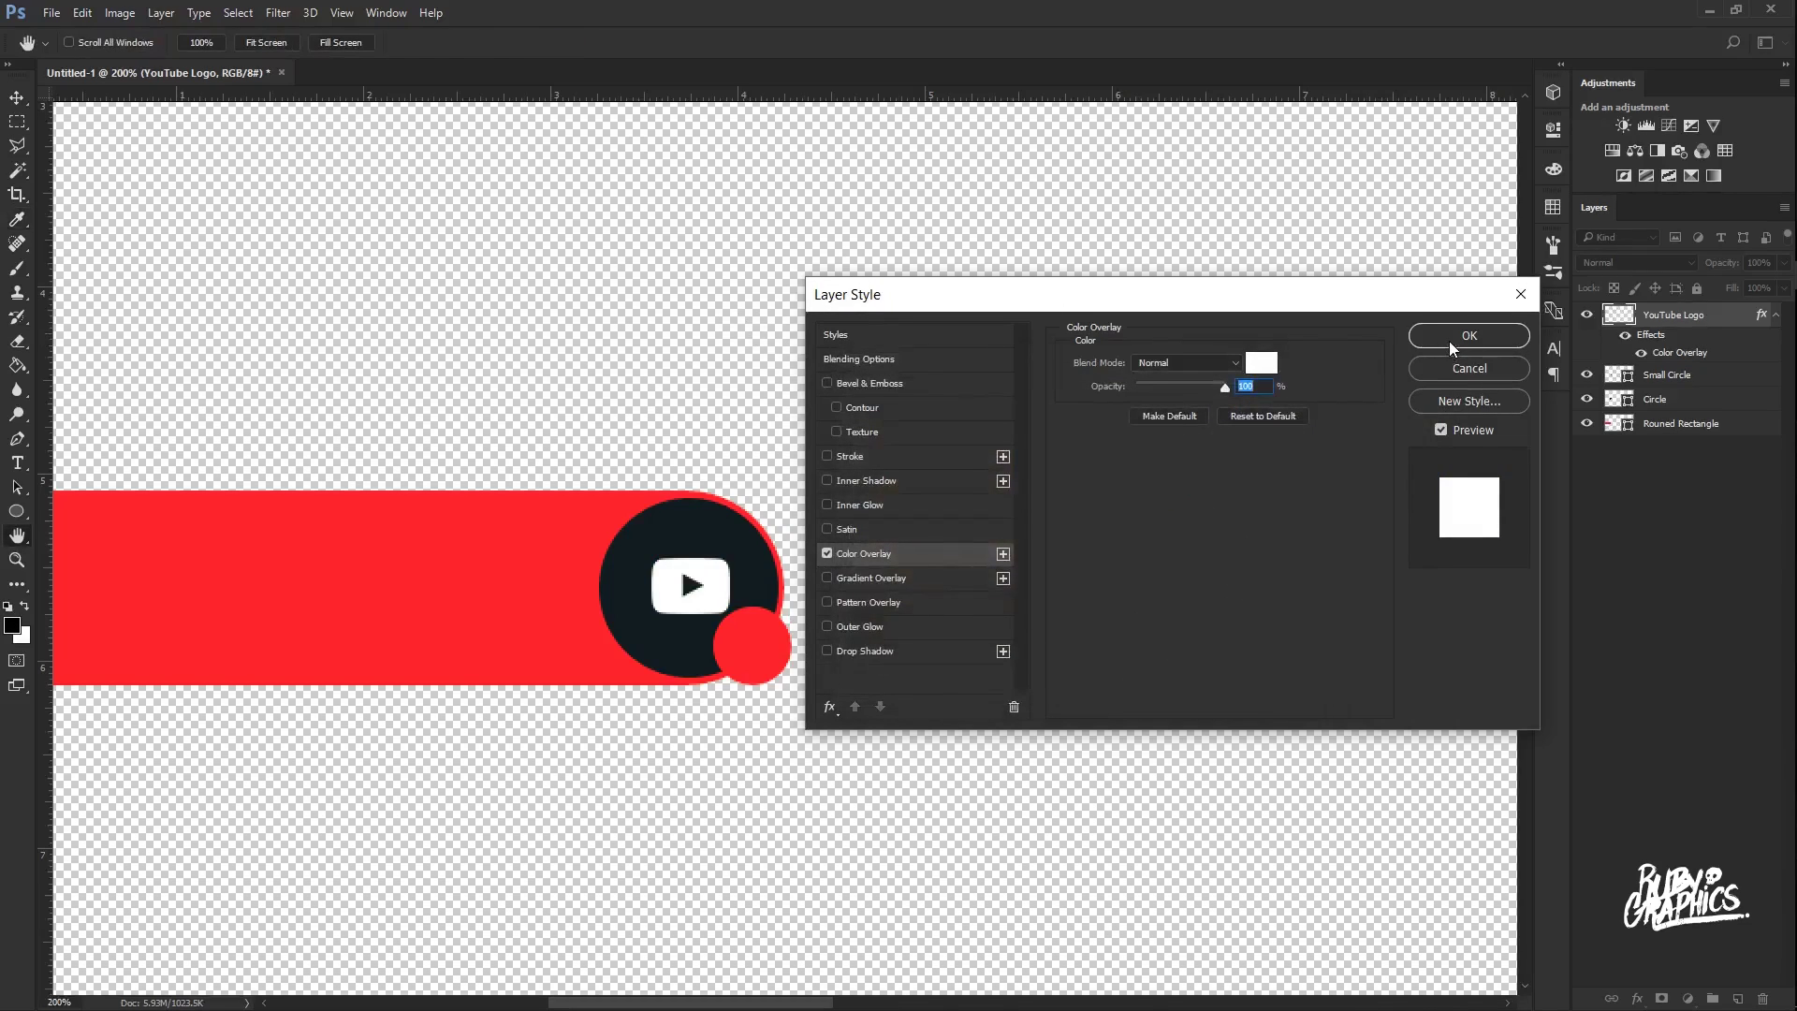
left_click(1449, 340)
left_click(1772, 319)
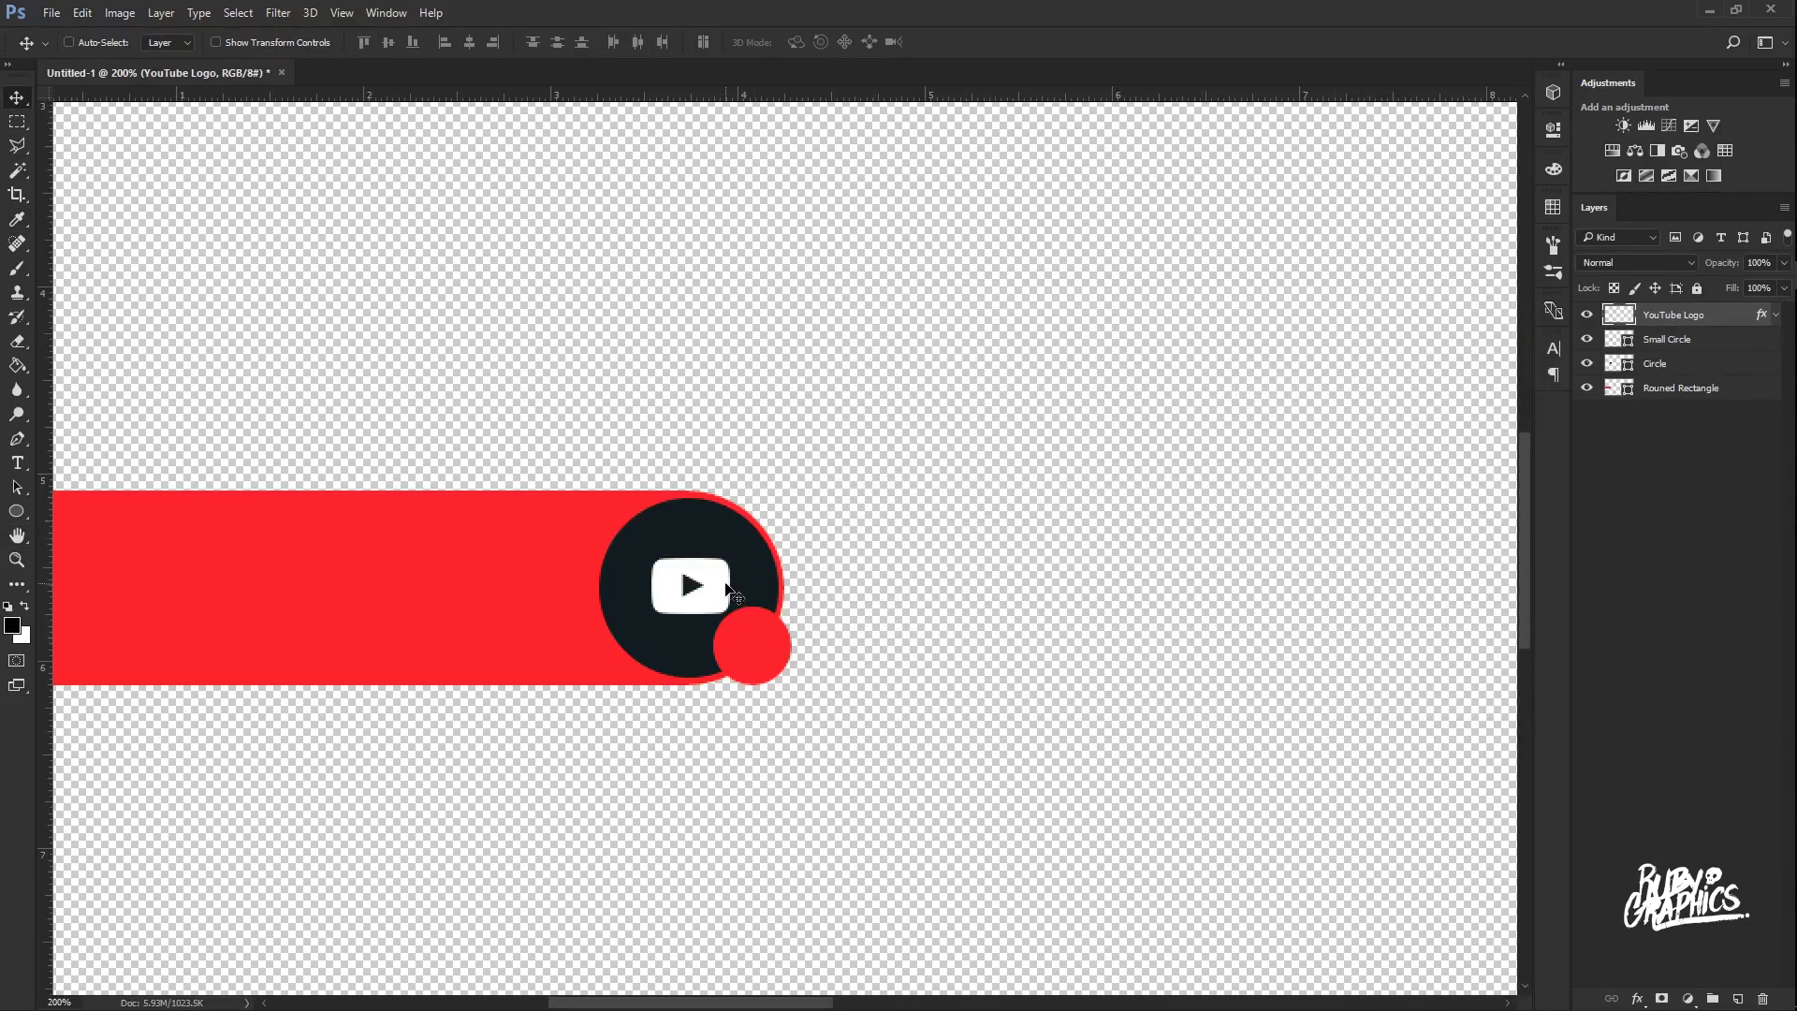
key("Down")
Create a new layer above the YouTube Logo layer and activate the Horizontal Type tool.
key("t")
scroll(721, 600, "left", 5)
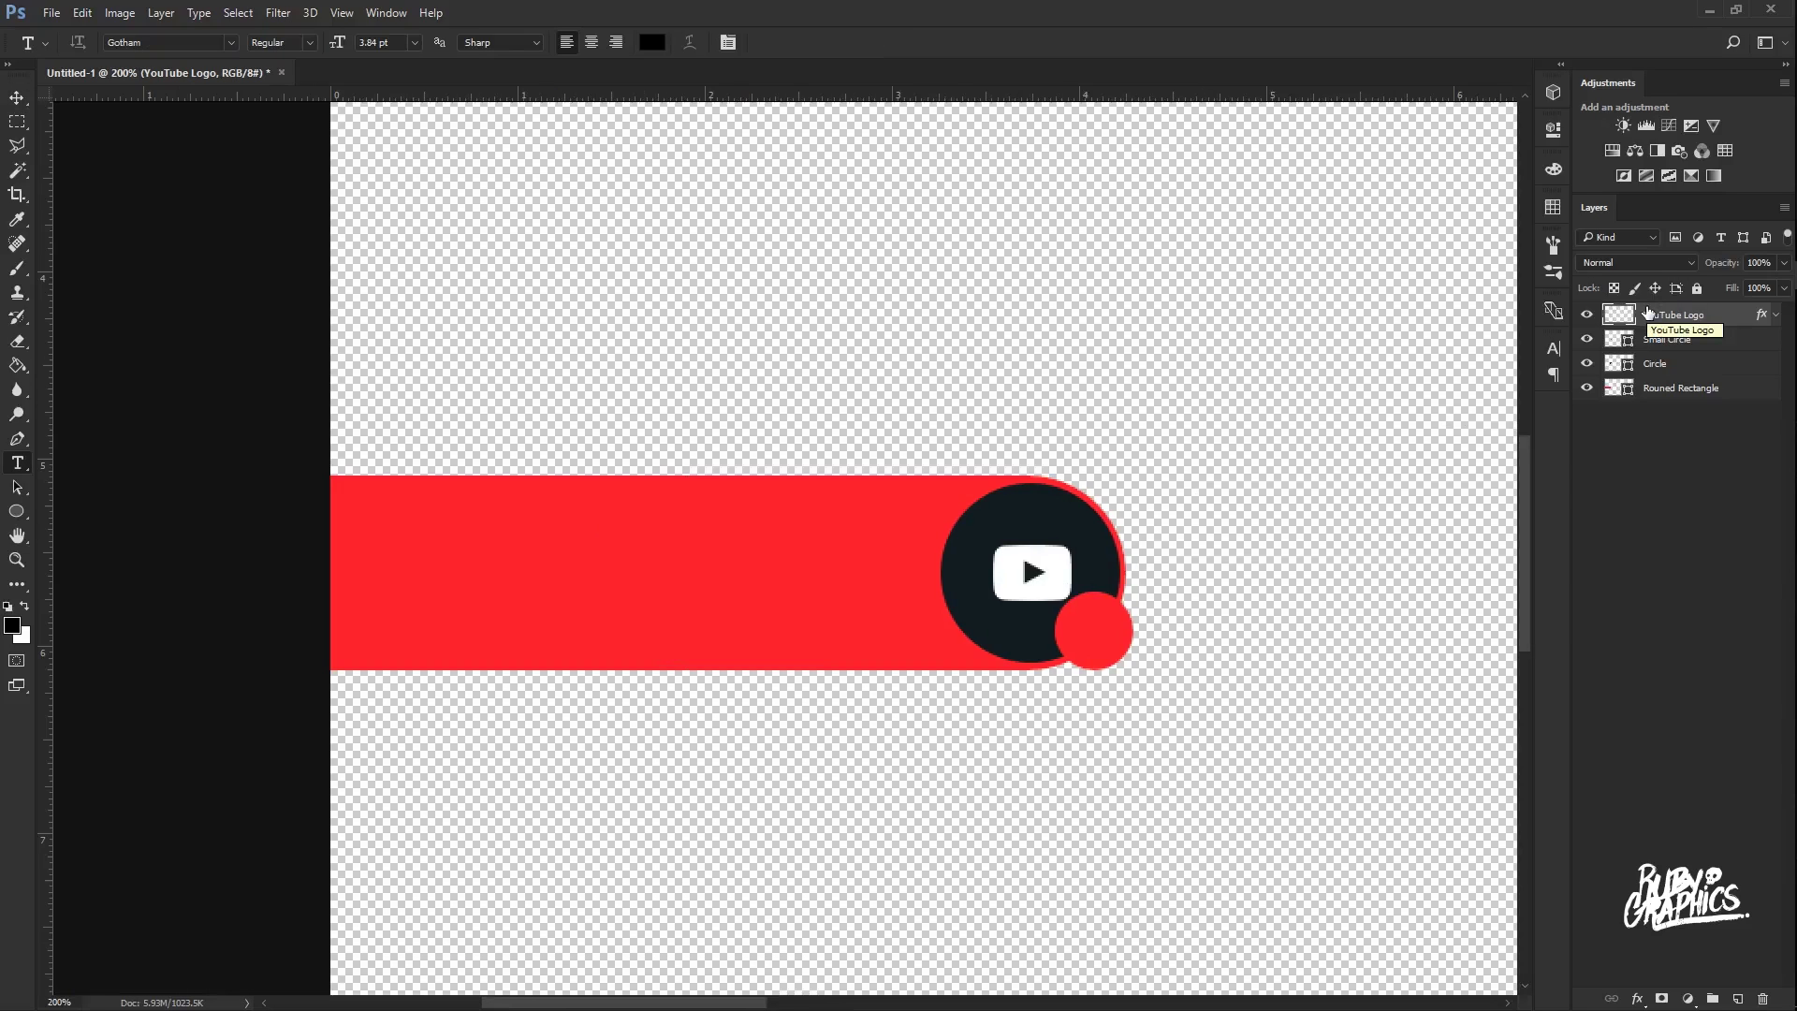
left_click(1736, 999)
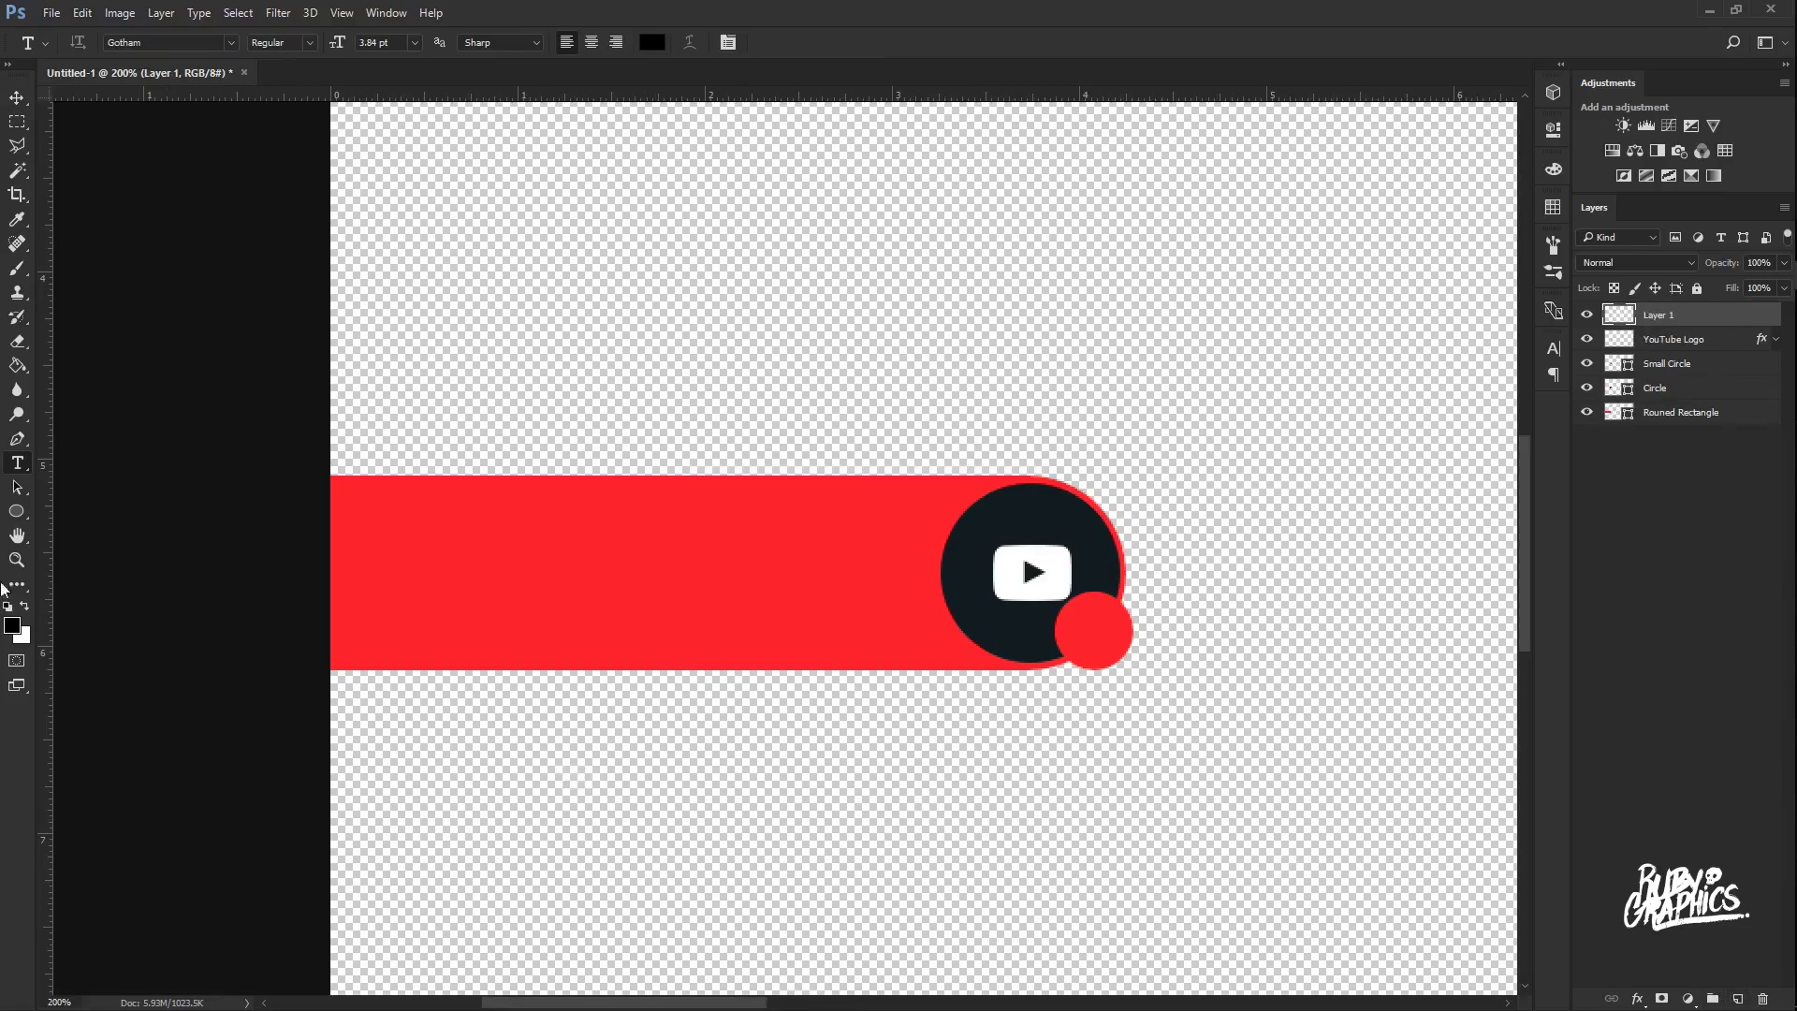
right_click(13, 473)
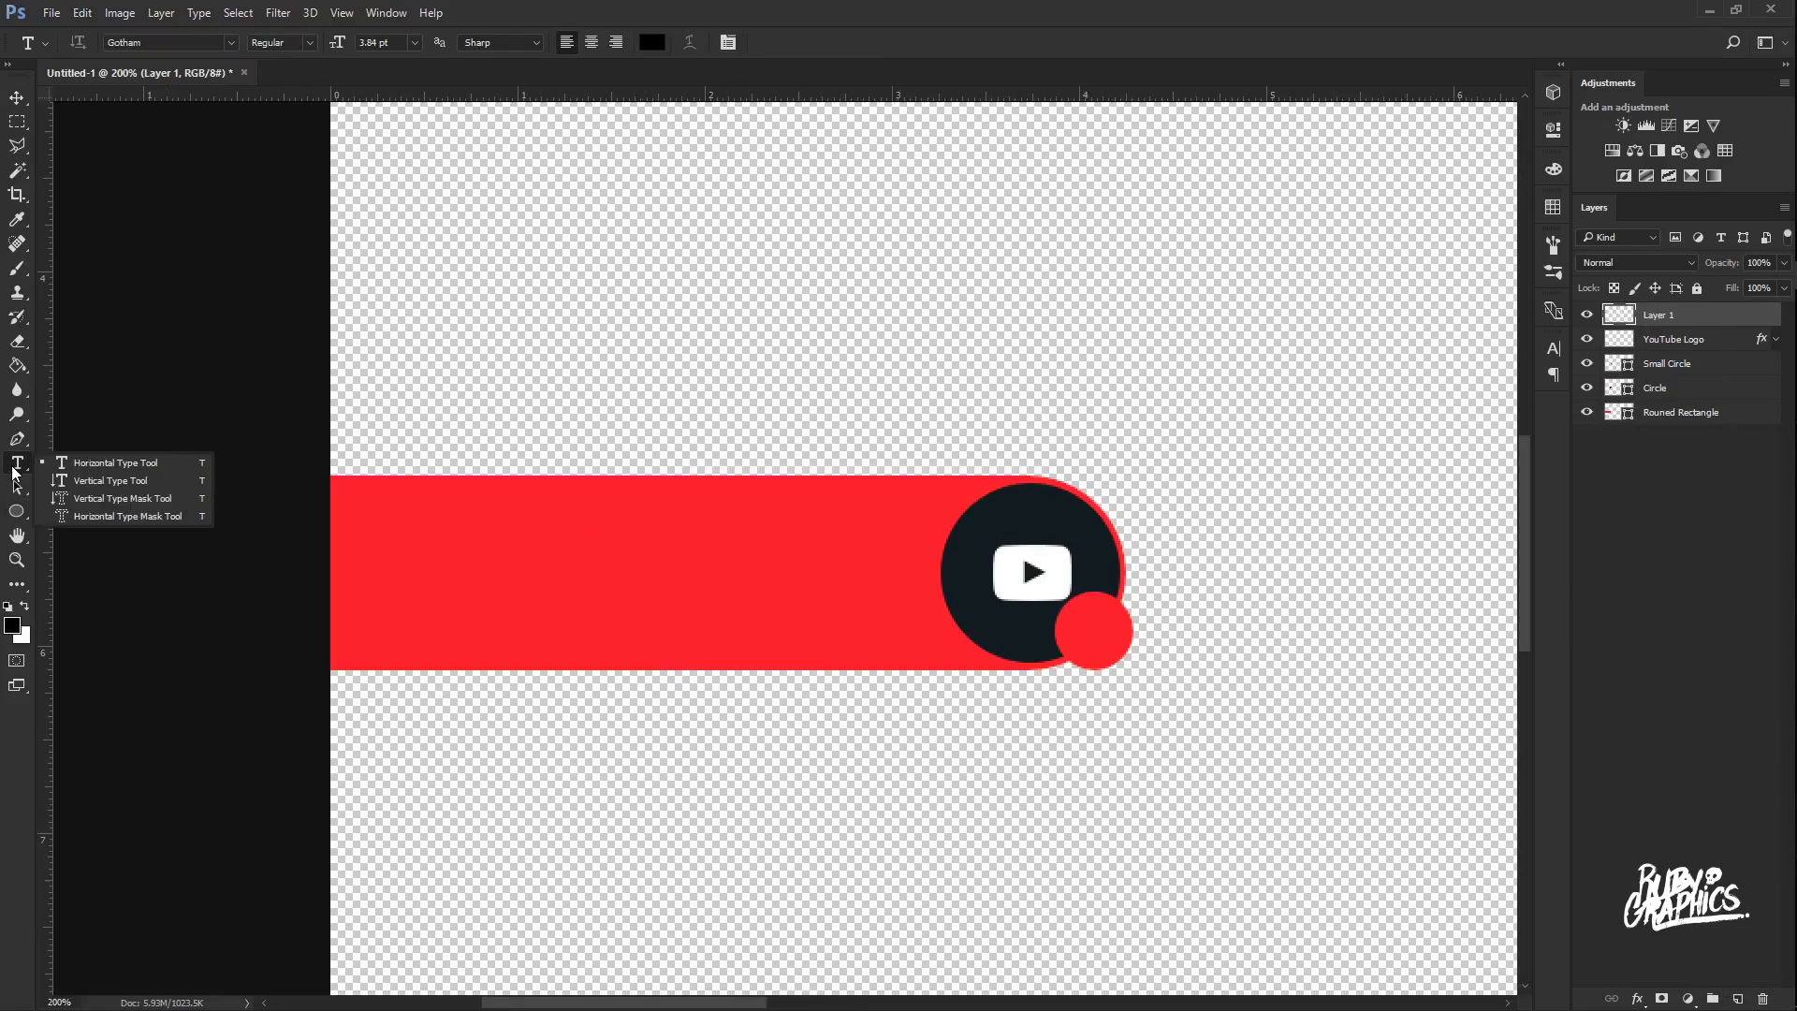
left_click(17, 470)
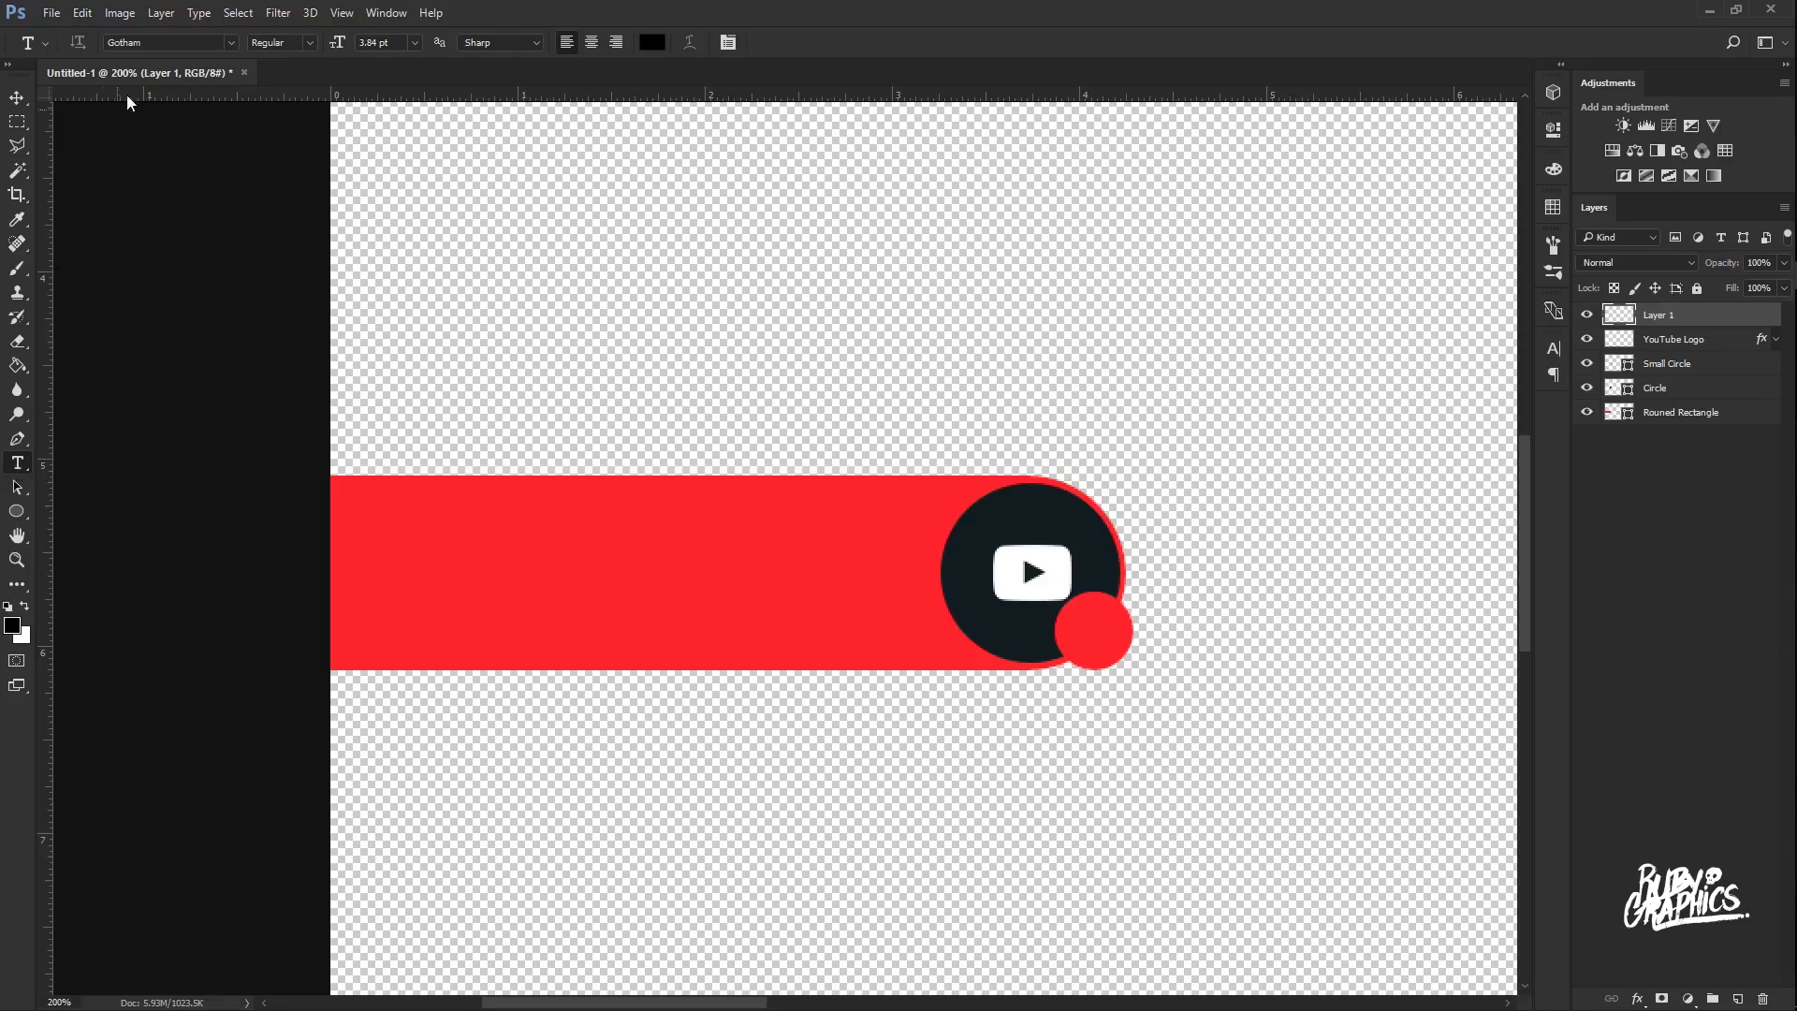
Set the text font to Uni Sans Heavy Italic CAPS at 24 pt.
left_click(151, 44)
type("uni")
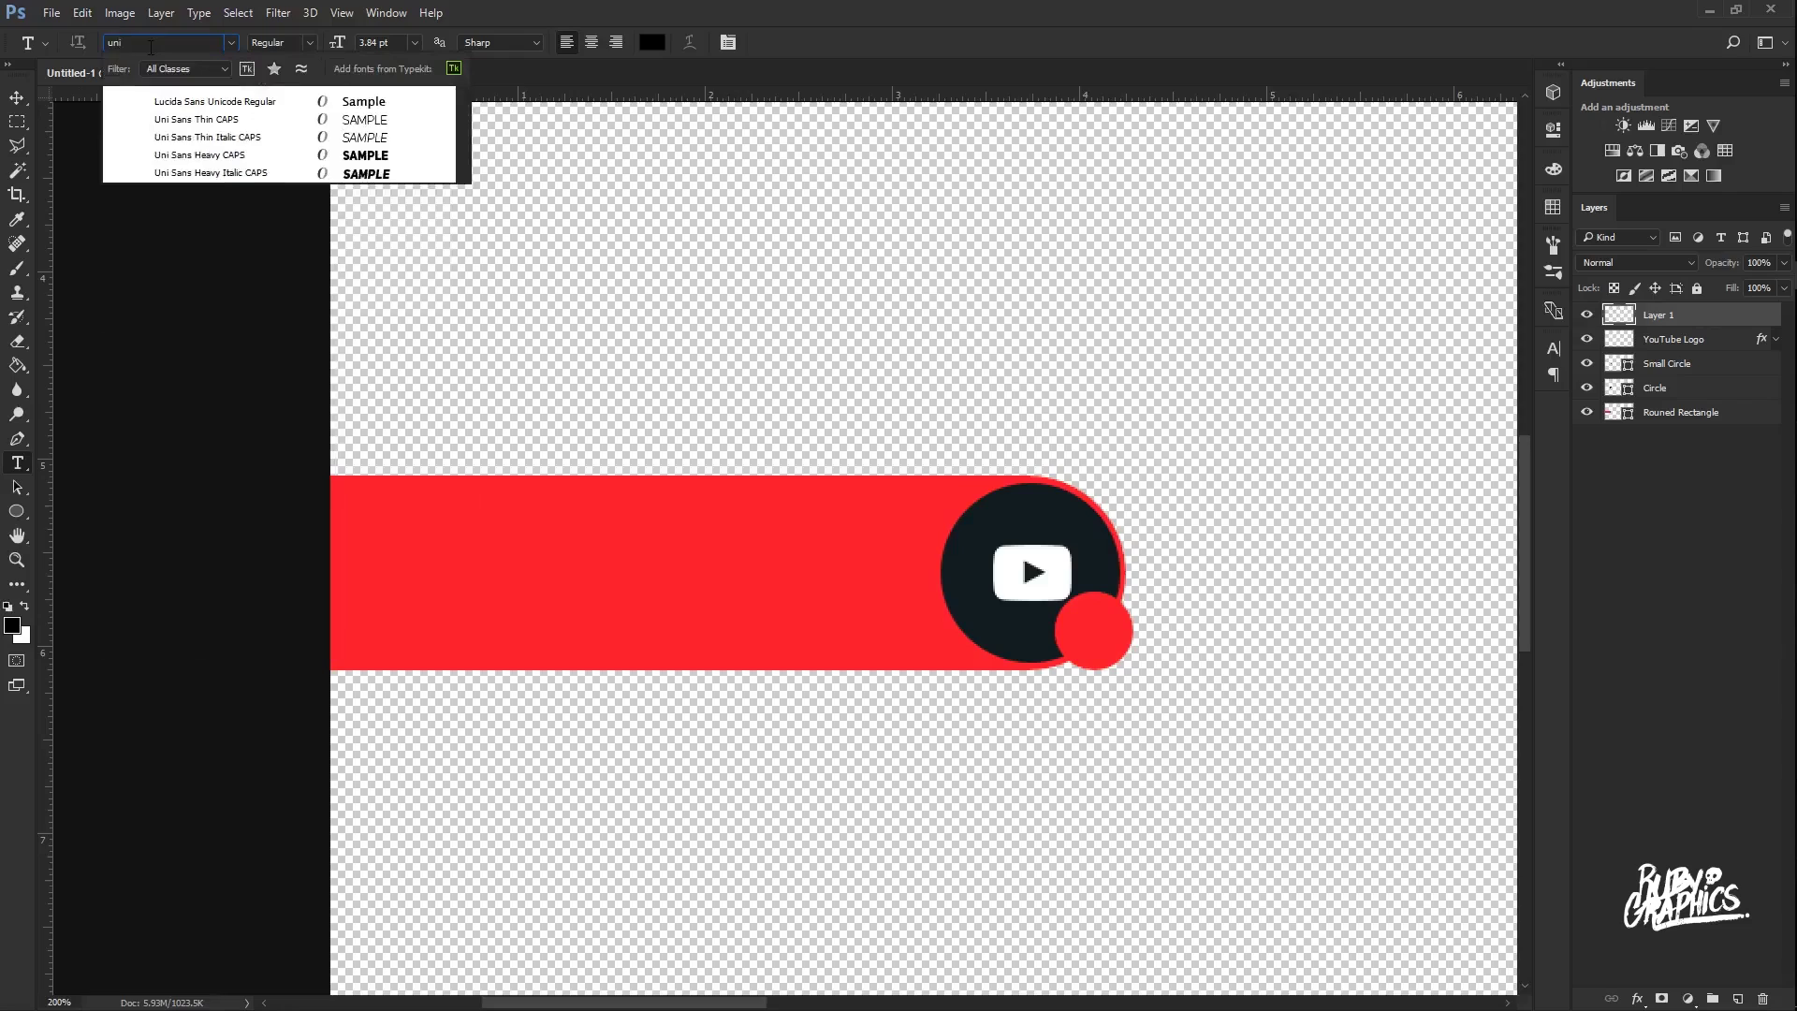
left_click(206, 174)
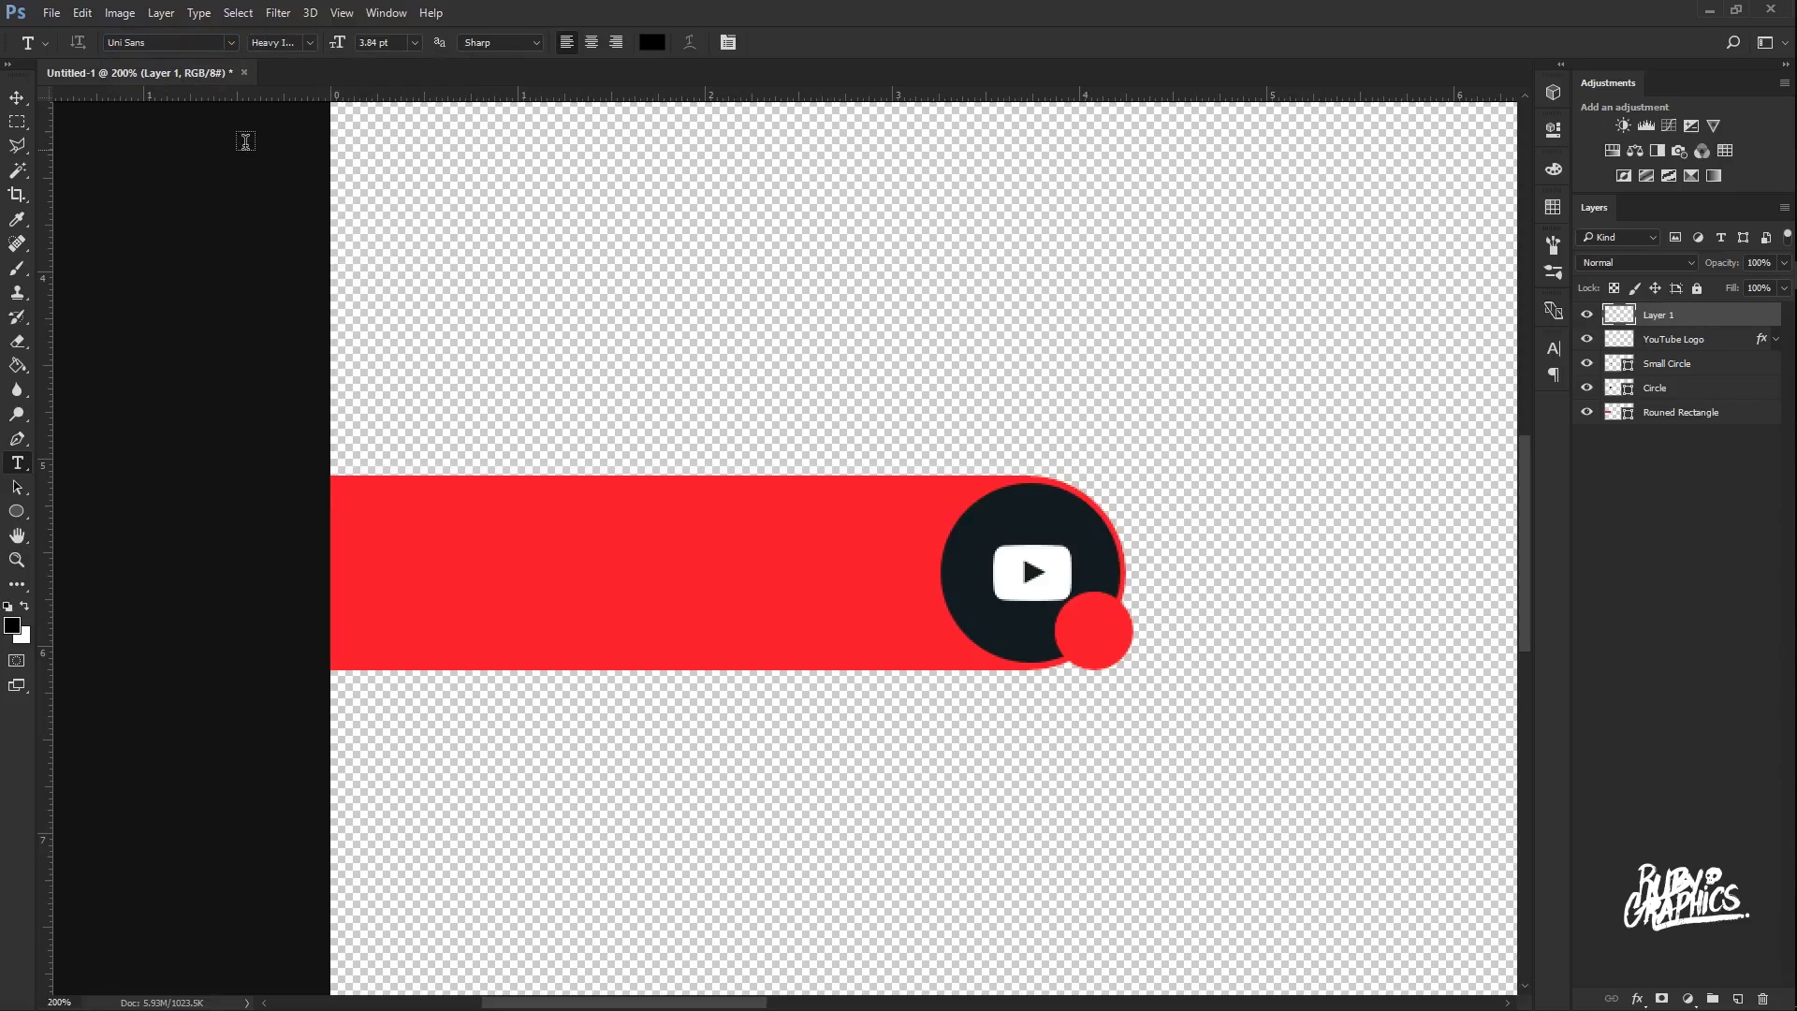
left_click(415, 44)
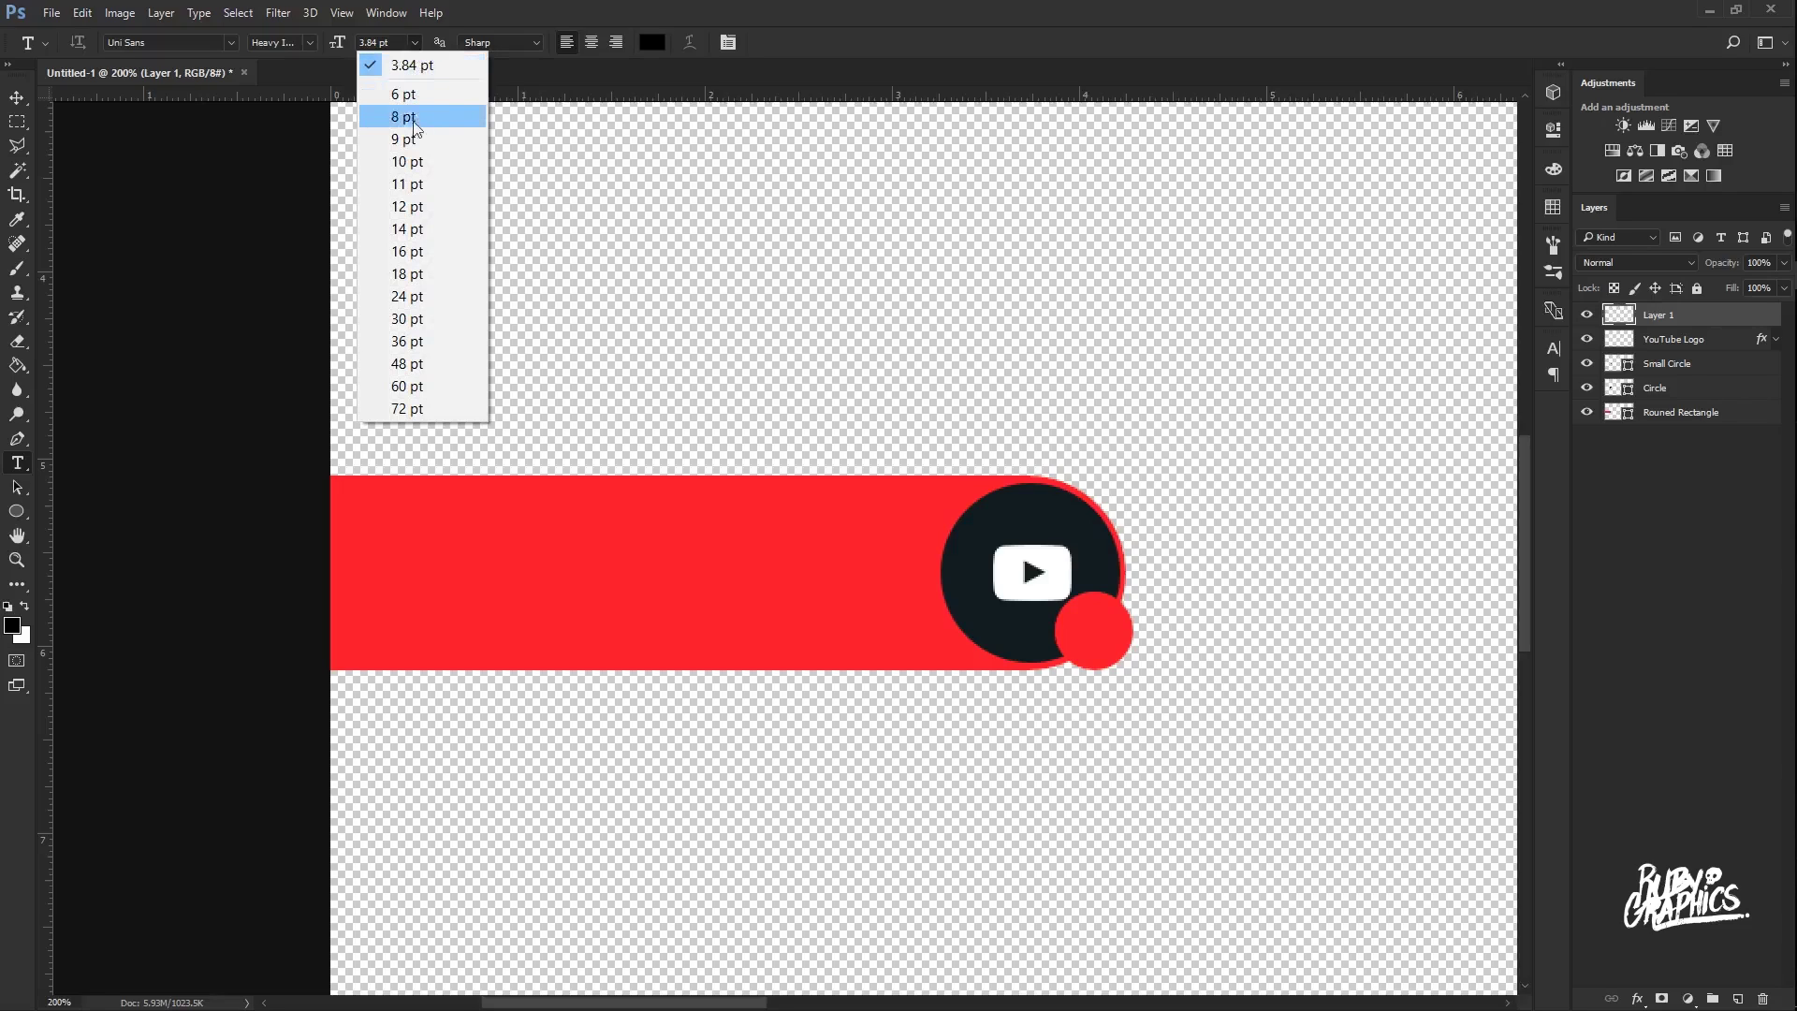
left_click(400, 296)
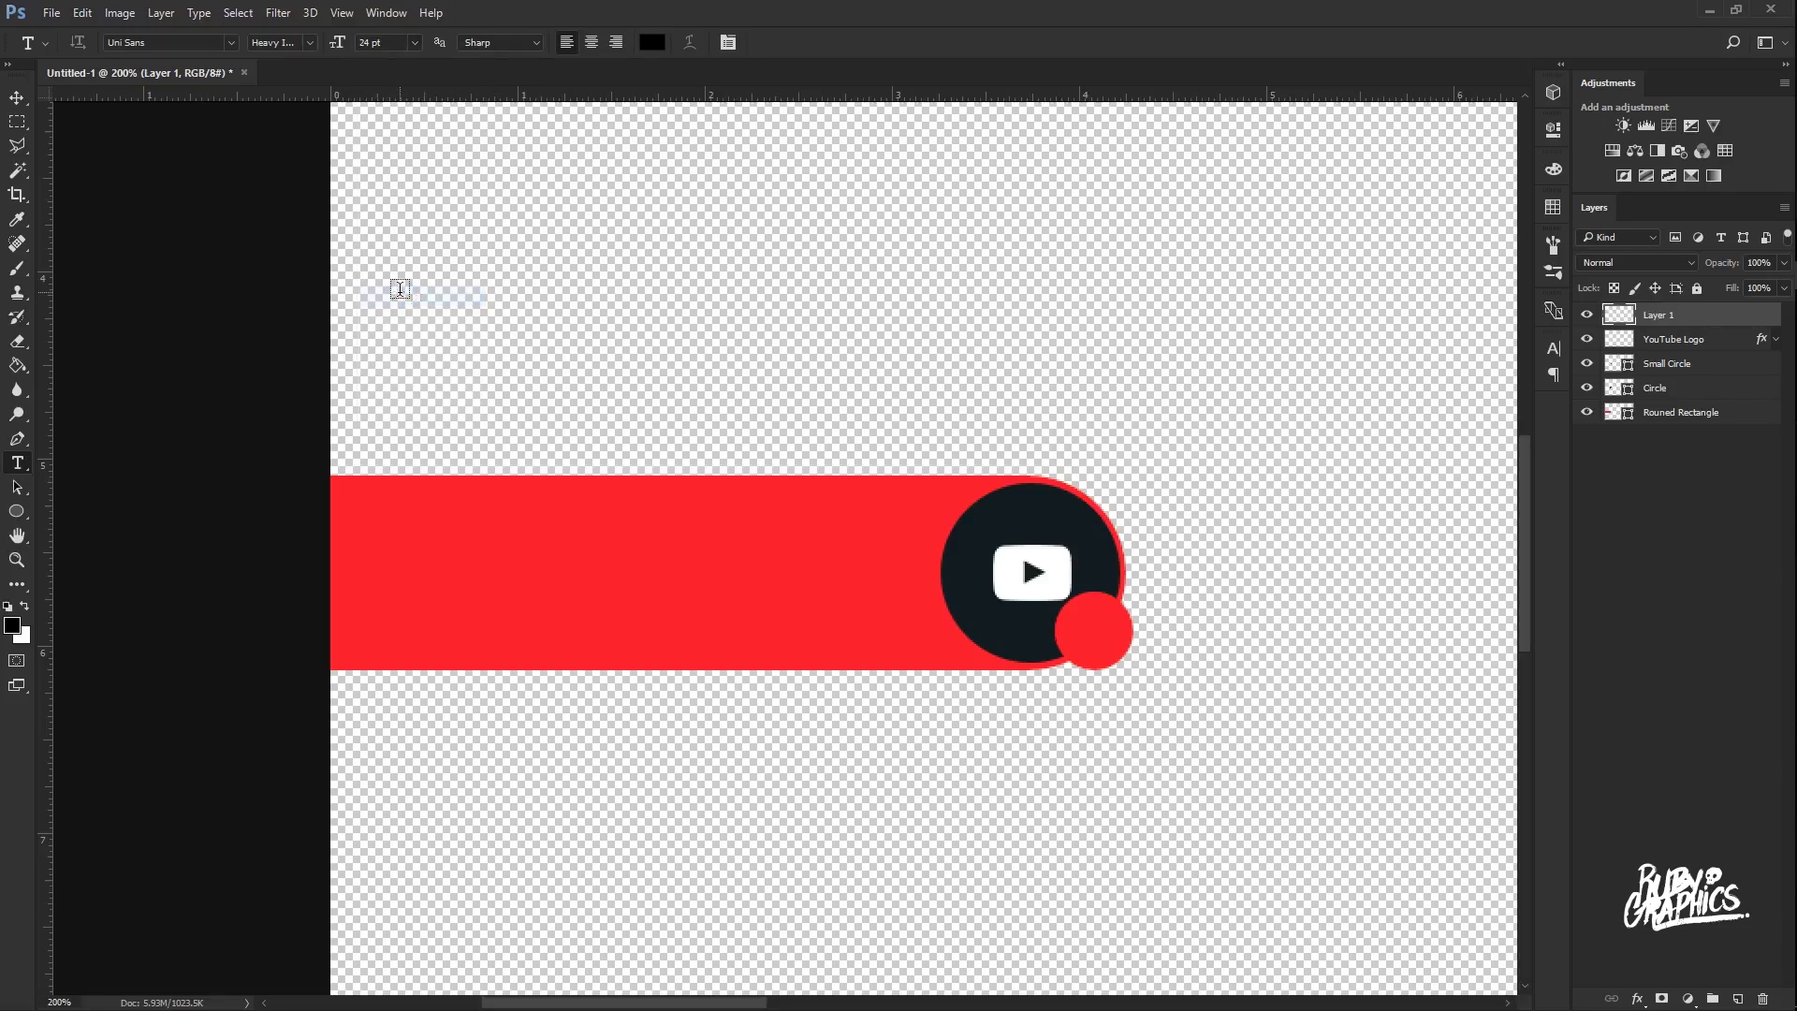
Set the text colour to white (#ffffff).
left_click(653, 43)
left_click_drag(891, 470, 798, 388)
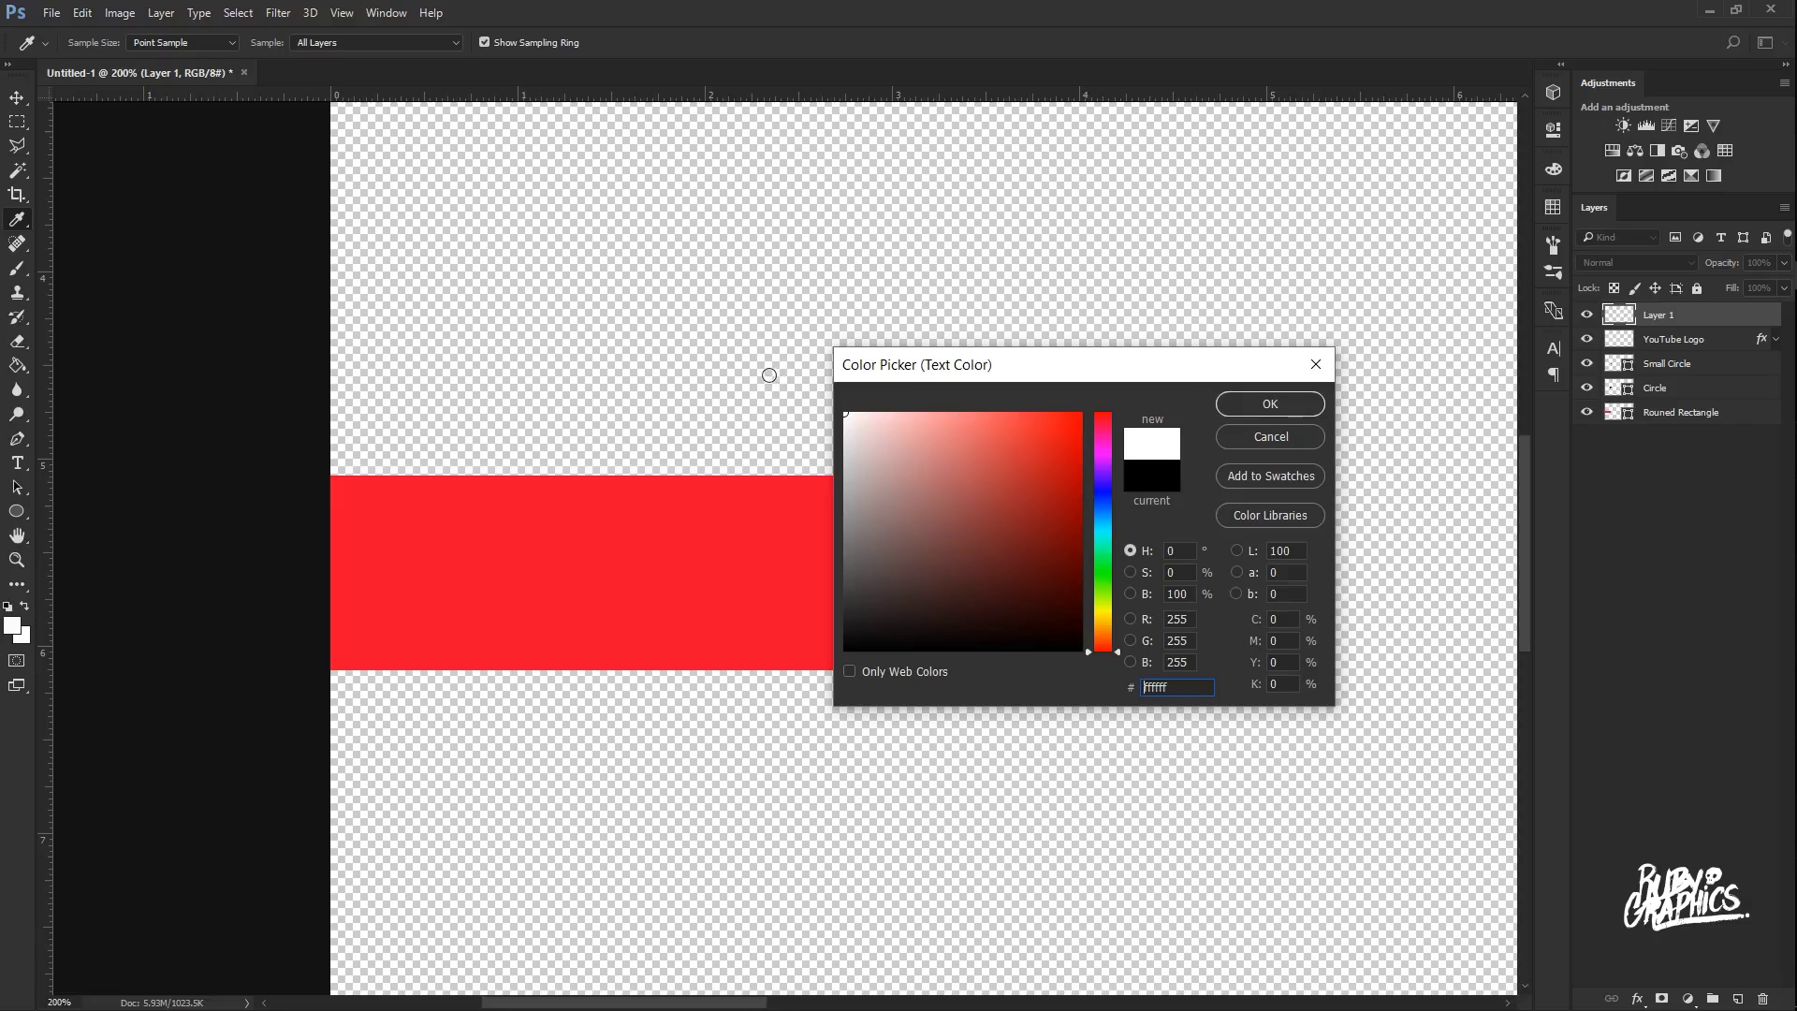
left_click_drag(1137, 355, 1307, 369)
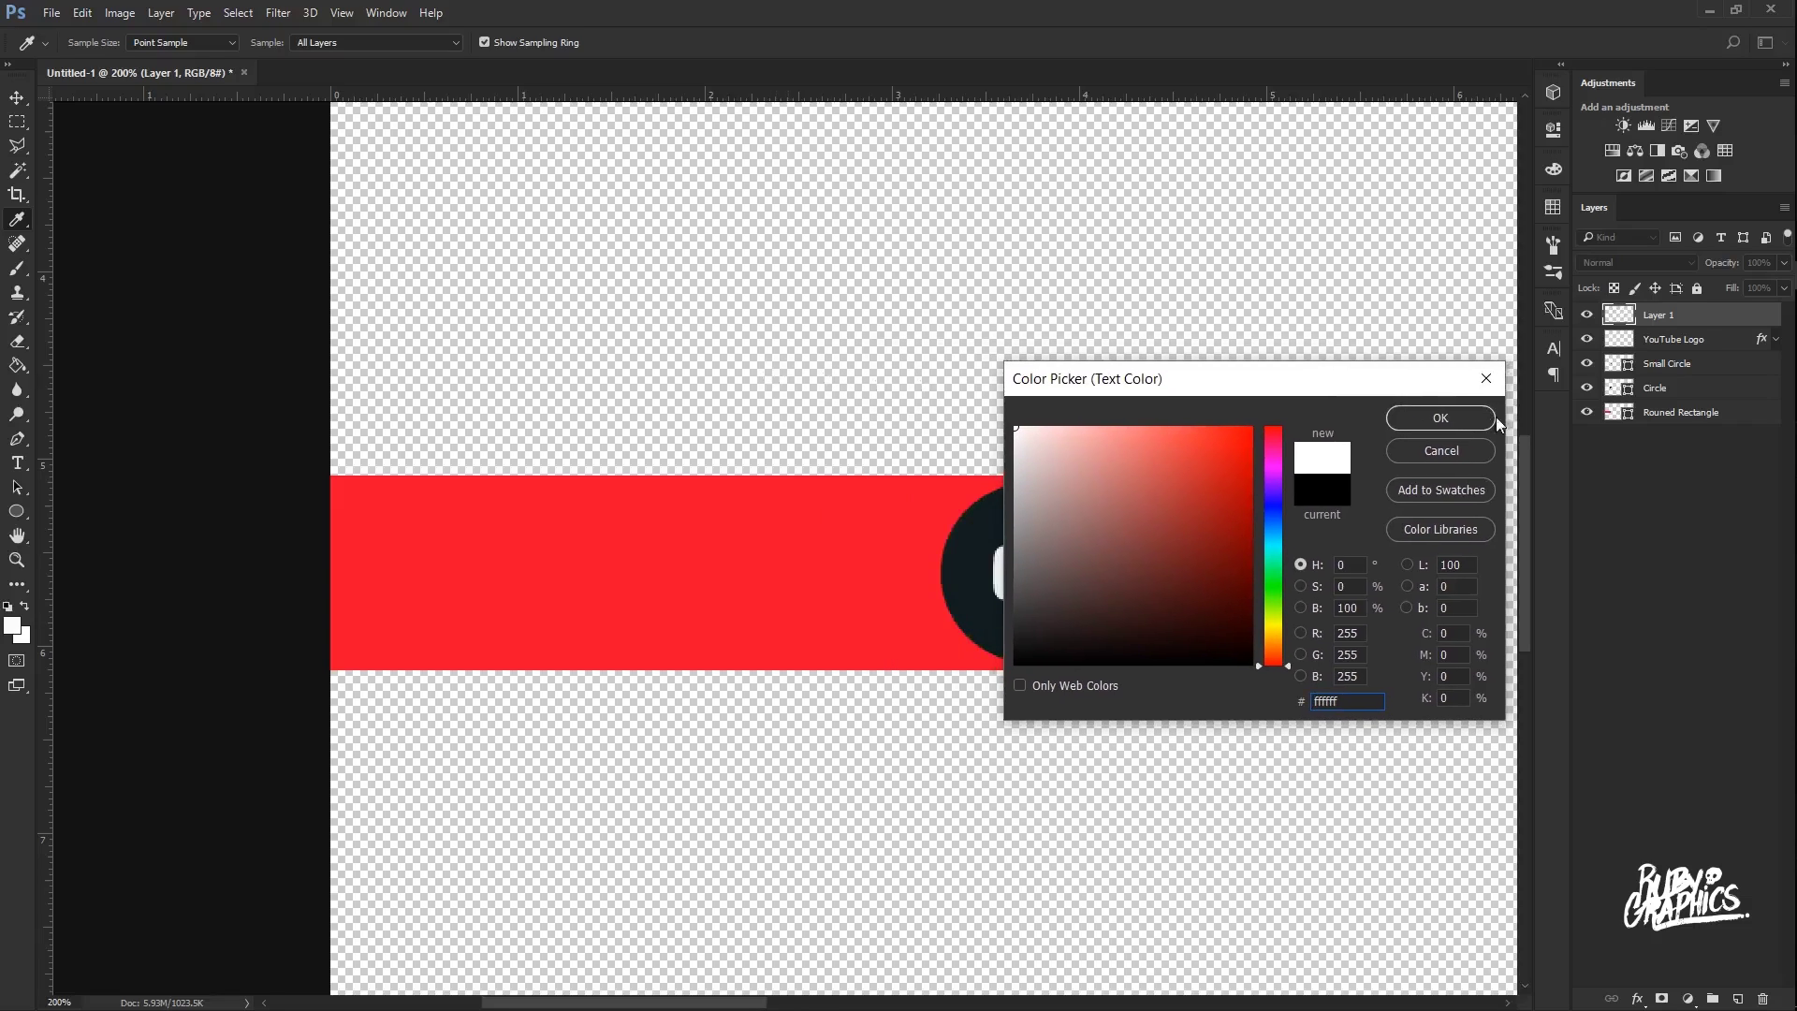
left_click(1488, 418)
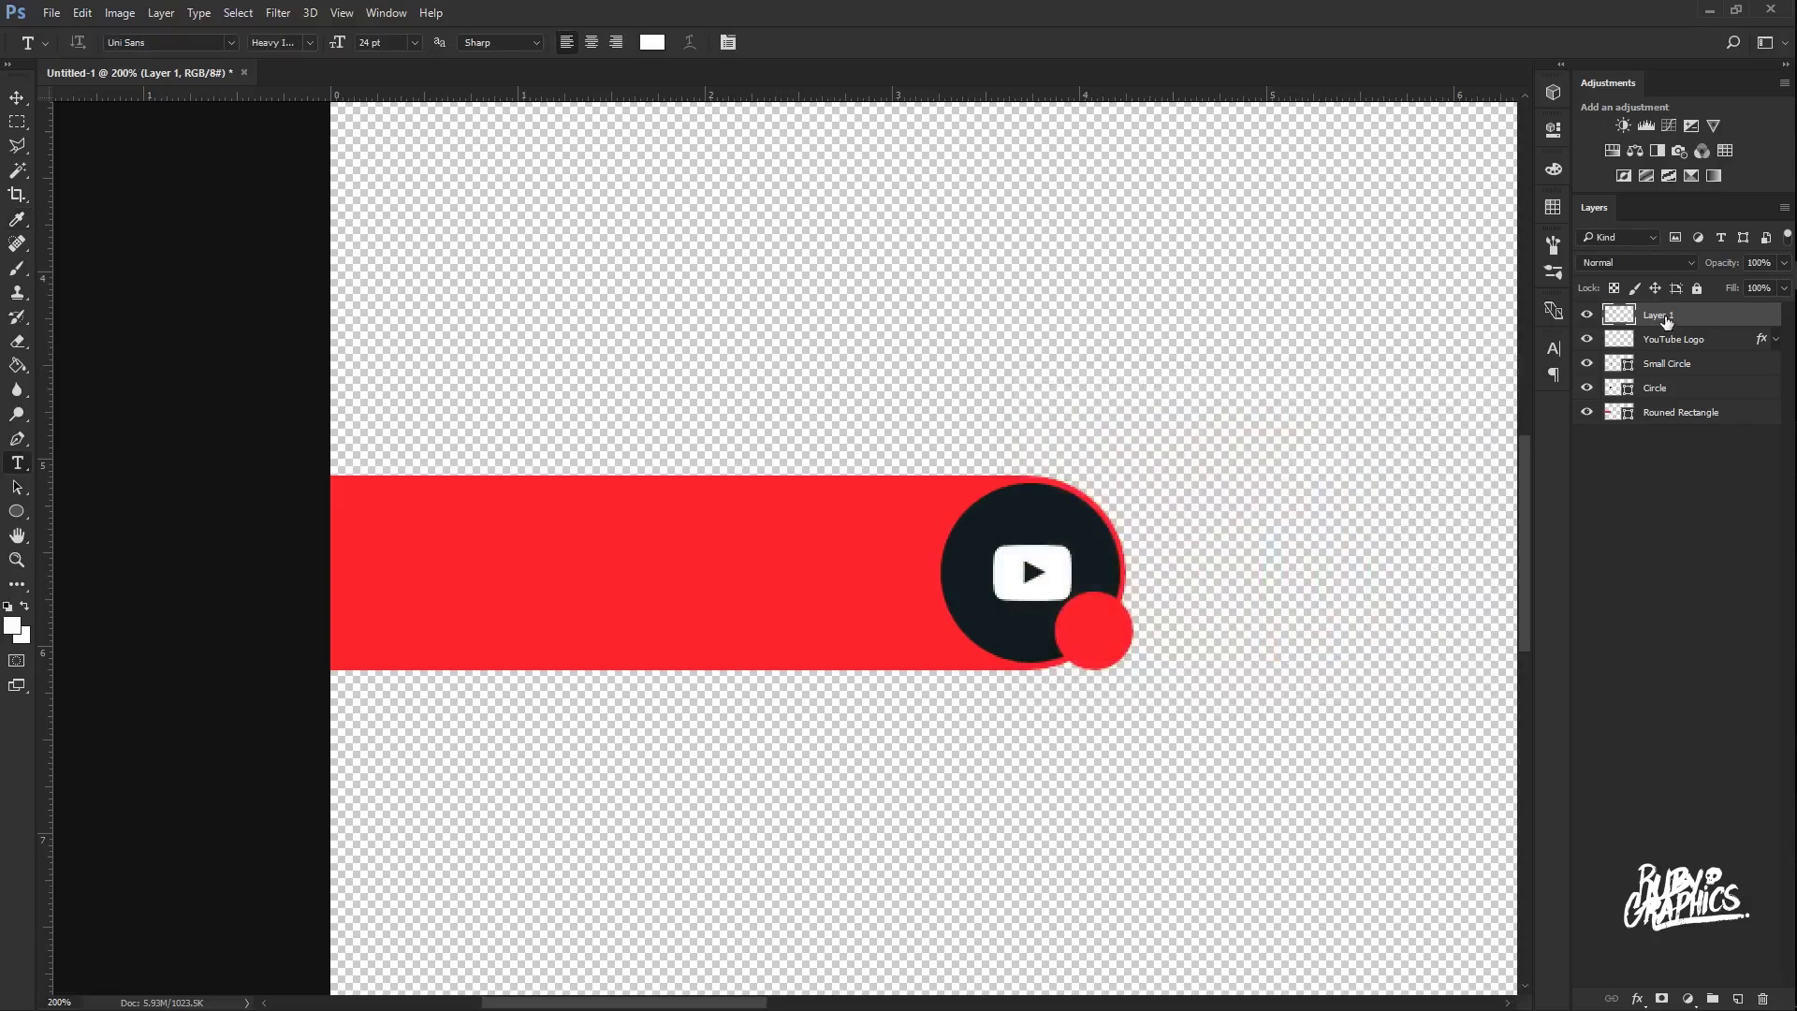
Add the text "SUSBCRIBE TO ME!" starting near the left end of the red bar.
left_click(445, 576)
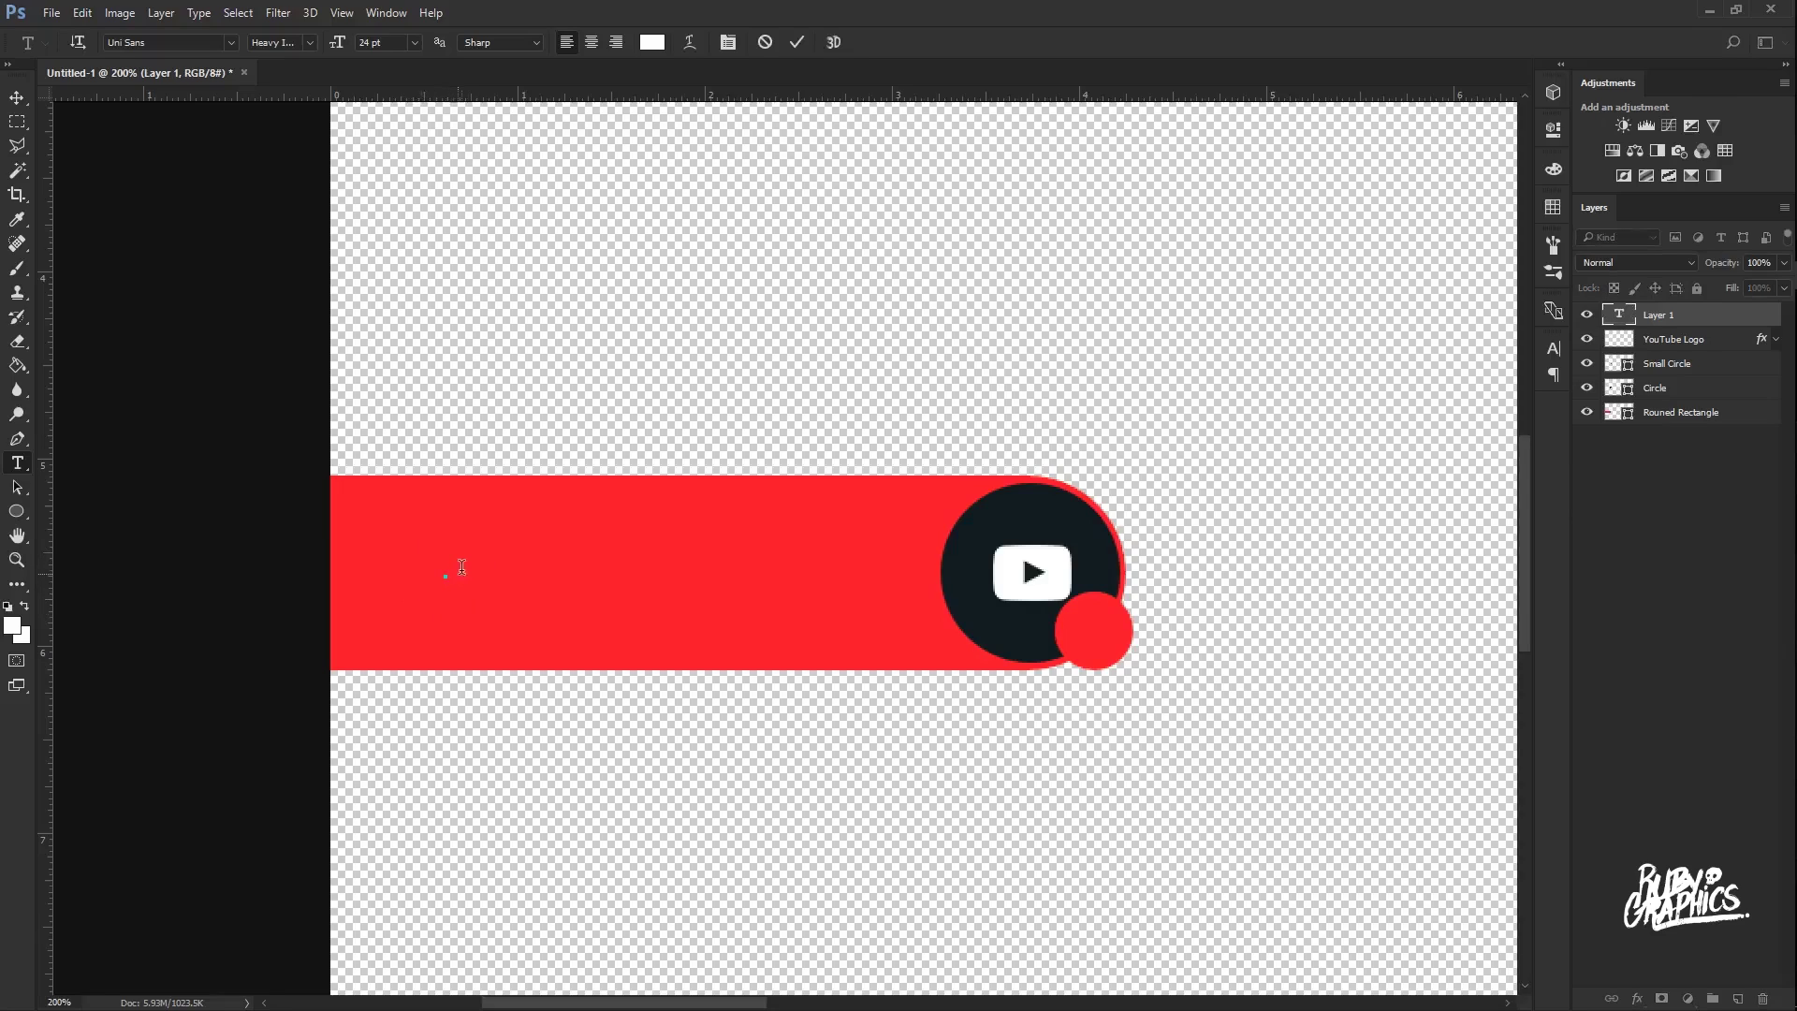
type("SUS")
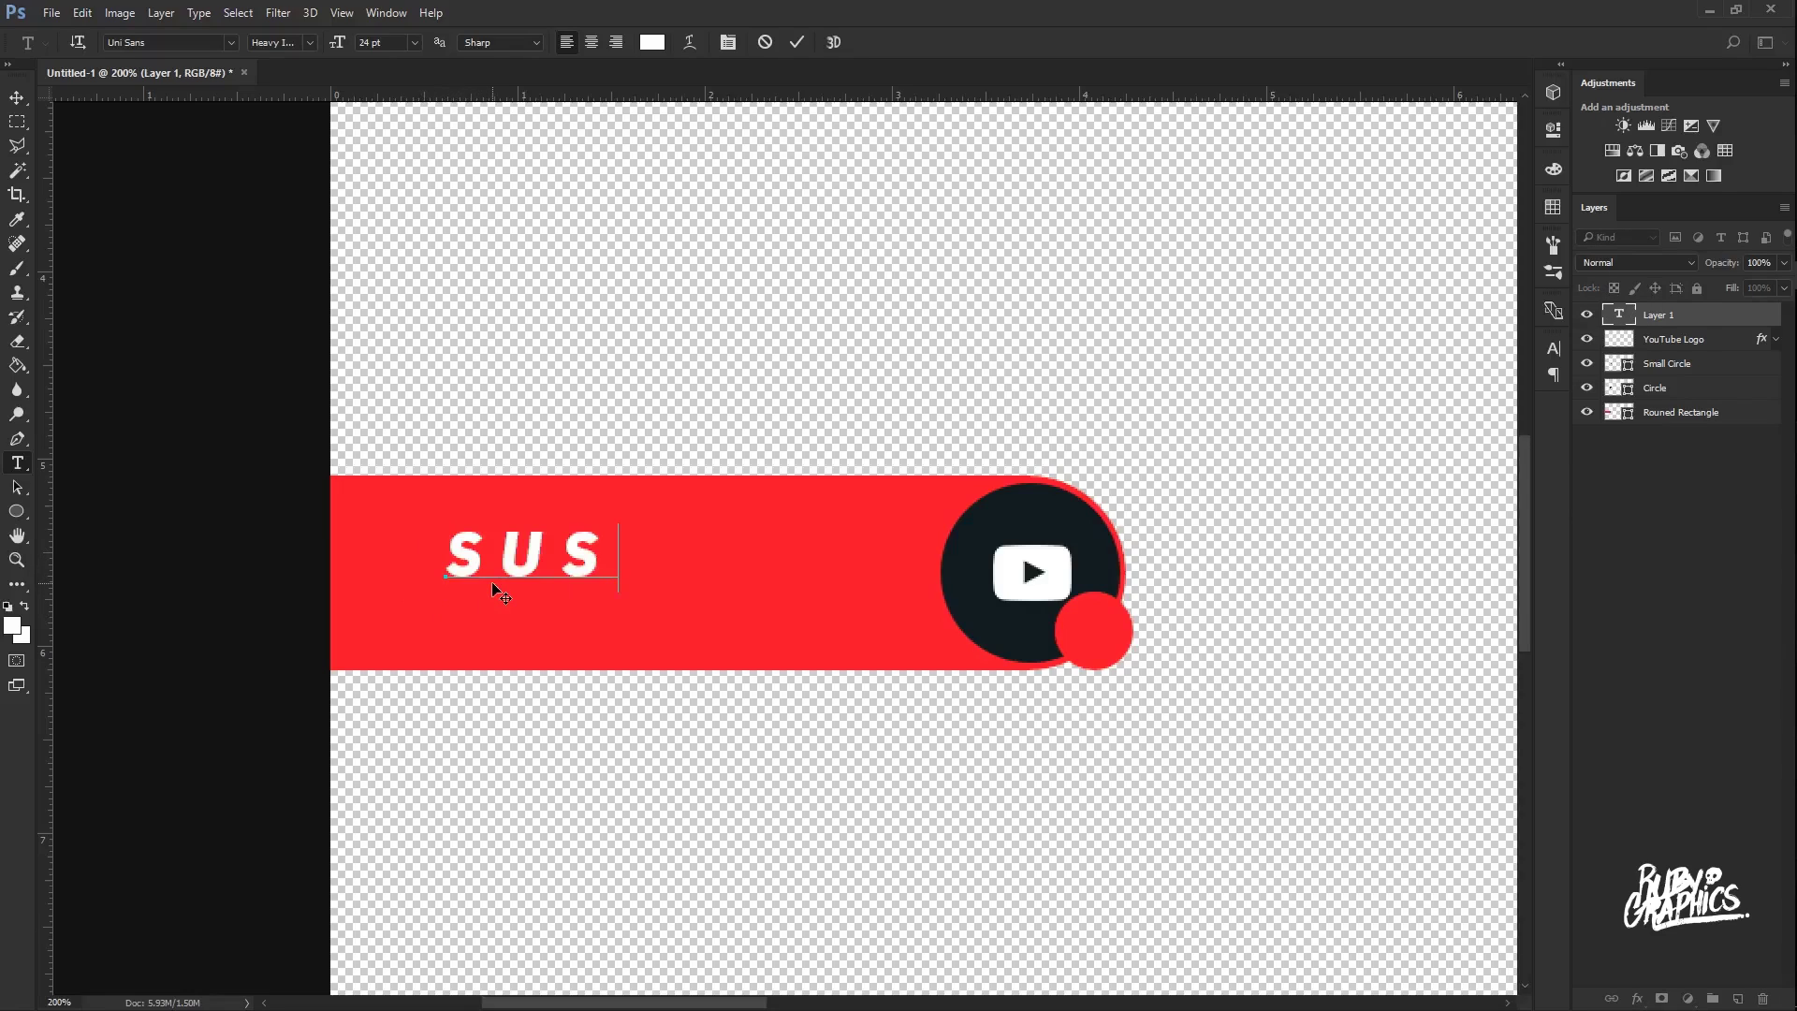
type("BCRIBE TO")
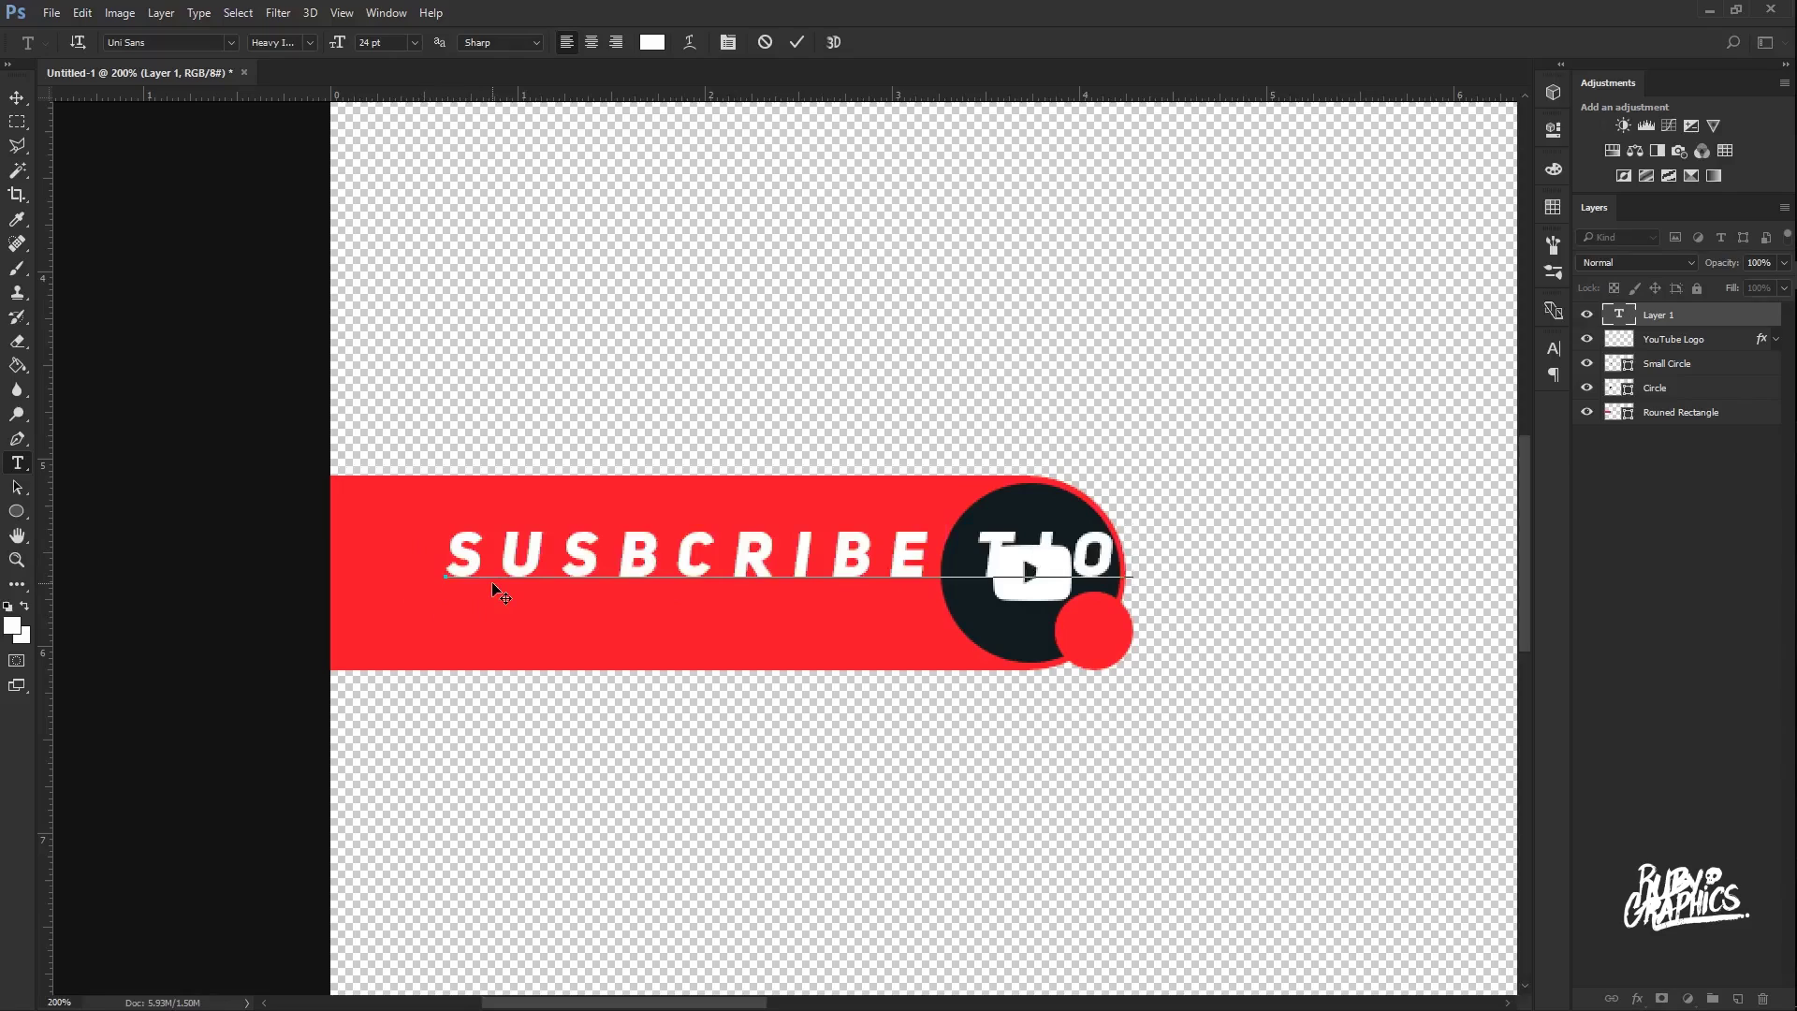
type(" ME!")
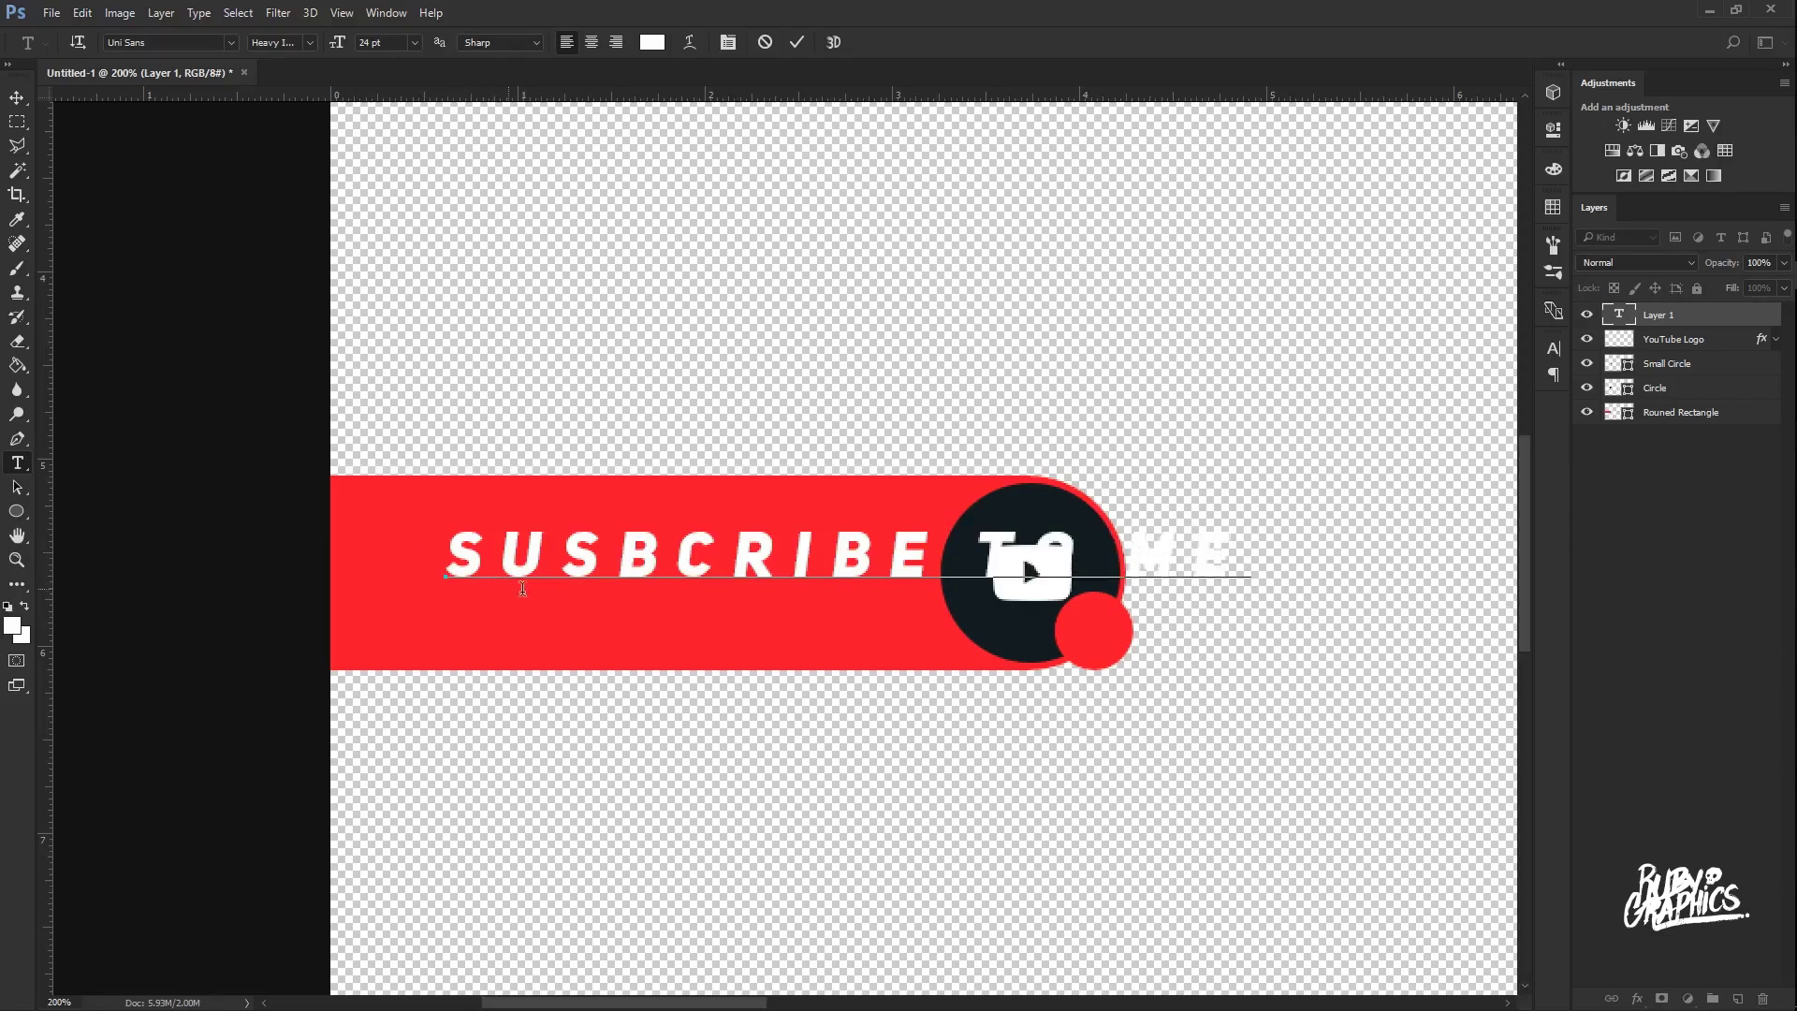
Select the entire text line and open its character settings for editing the tracking.
double_click(713, 559)
key("ctrl+a")
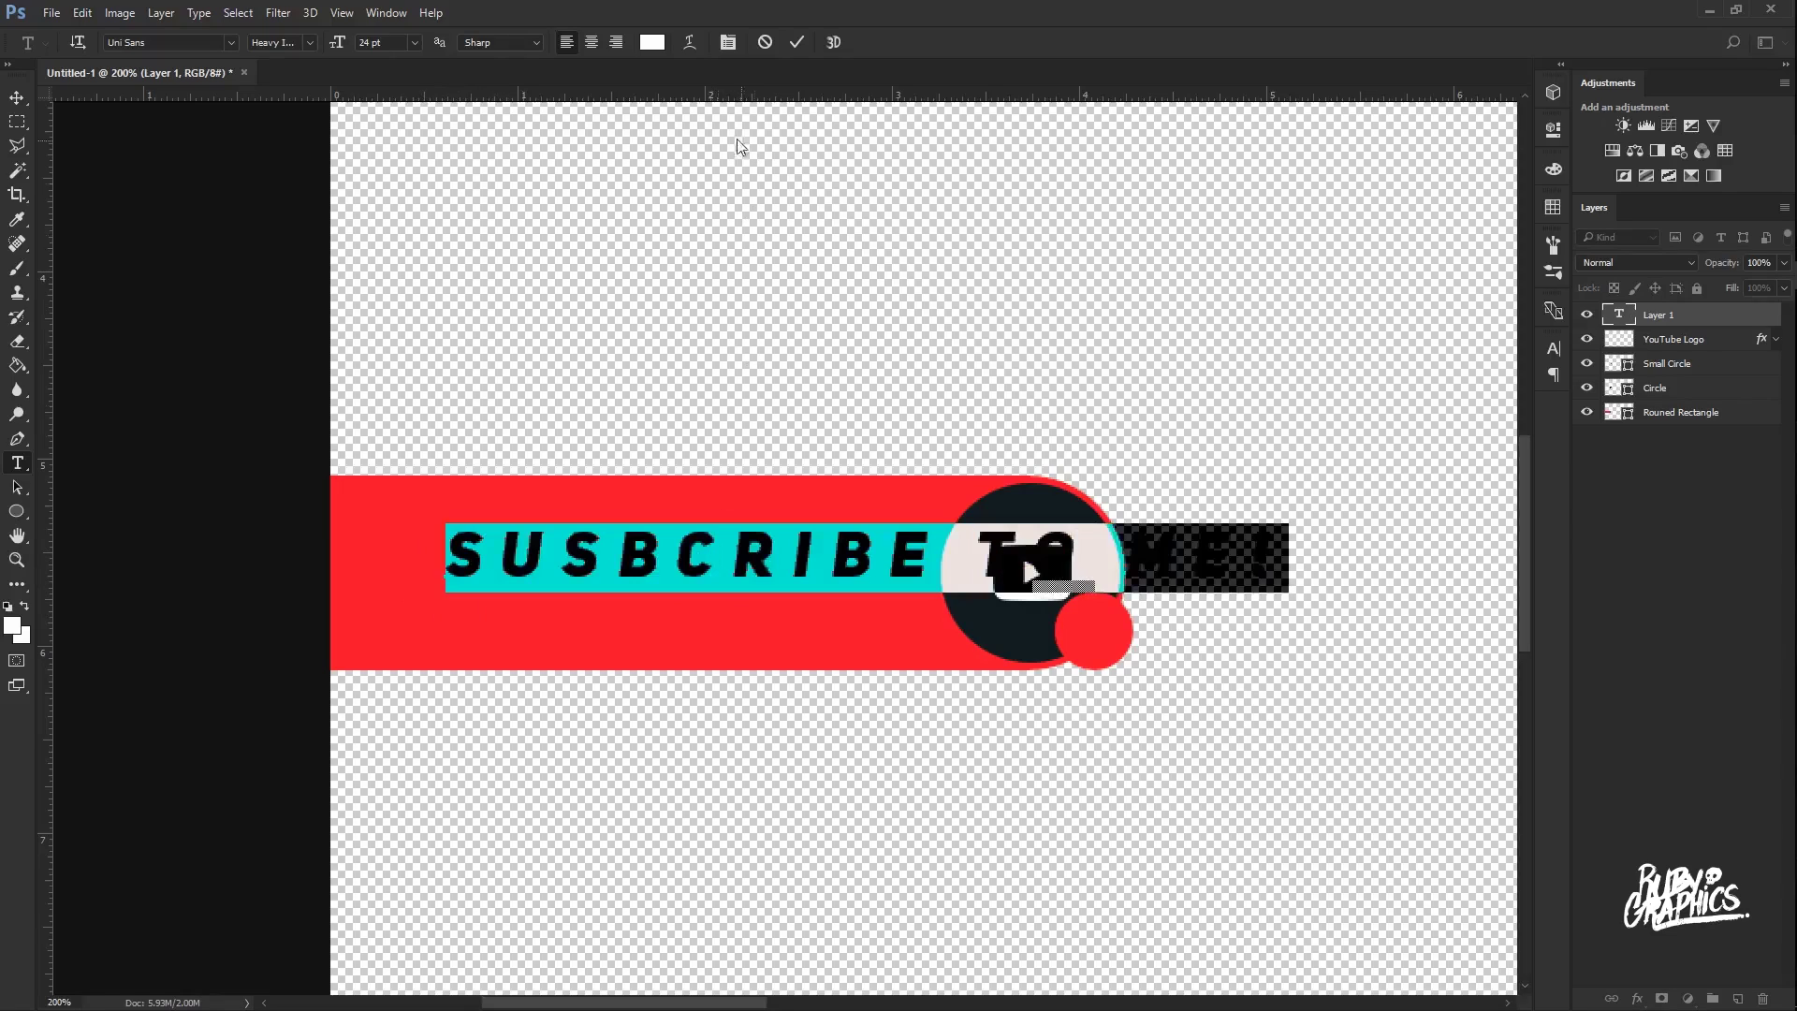
left_click(729, 43)
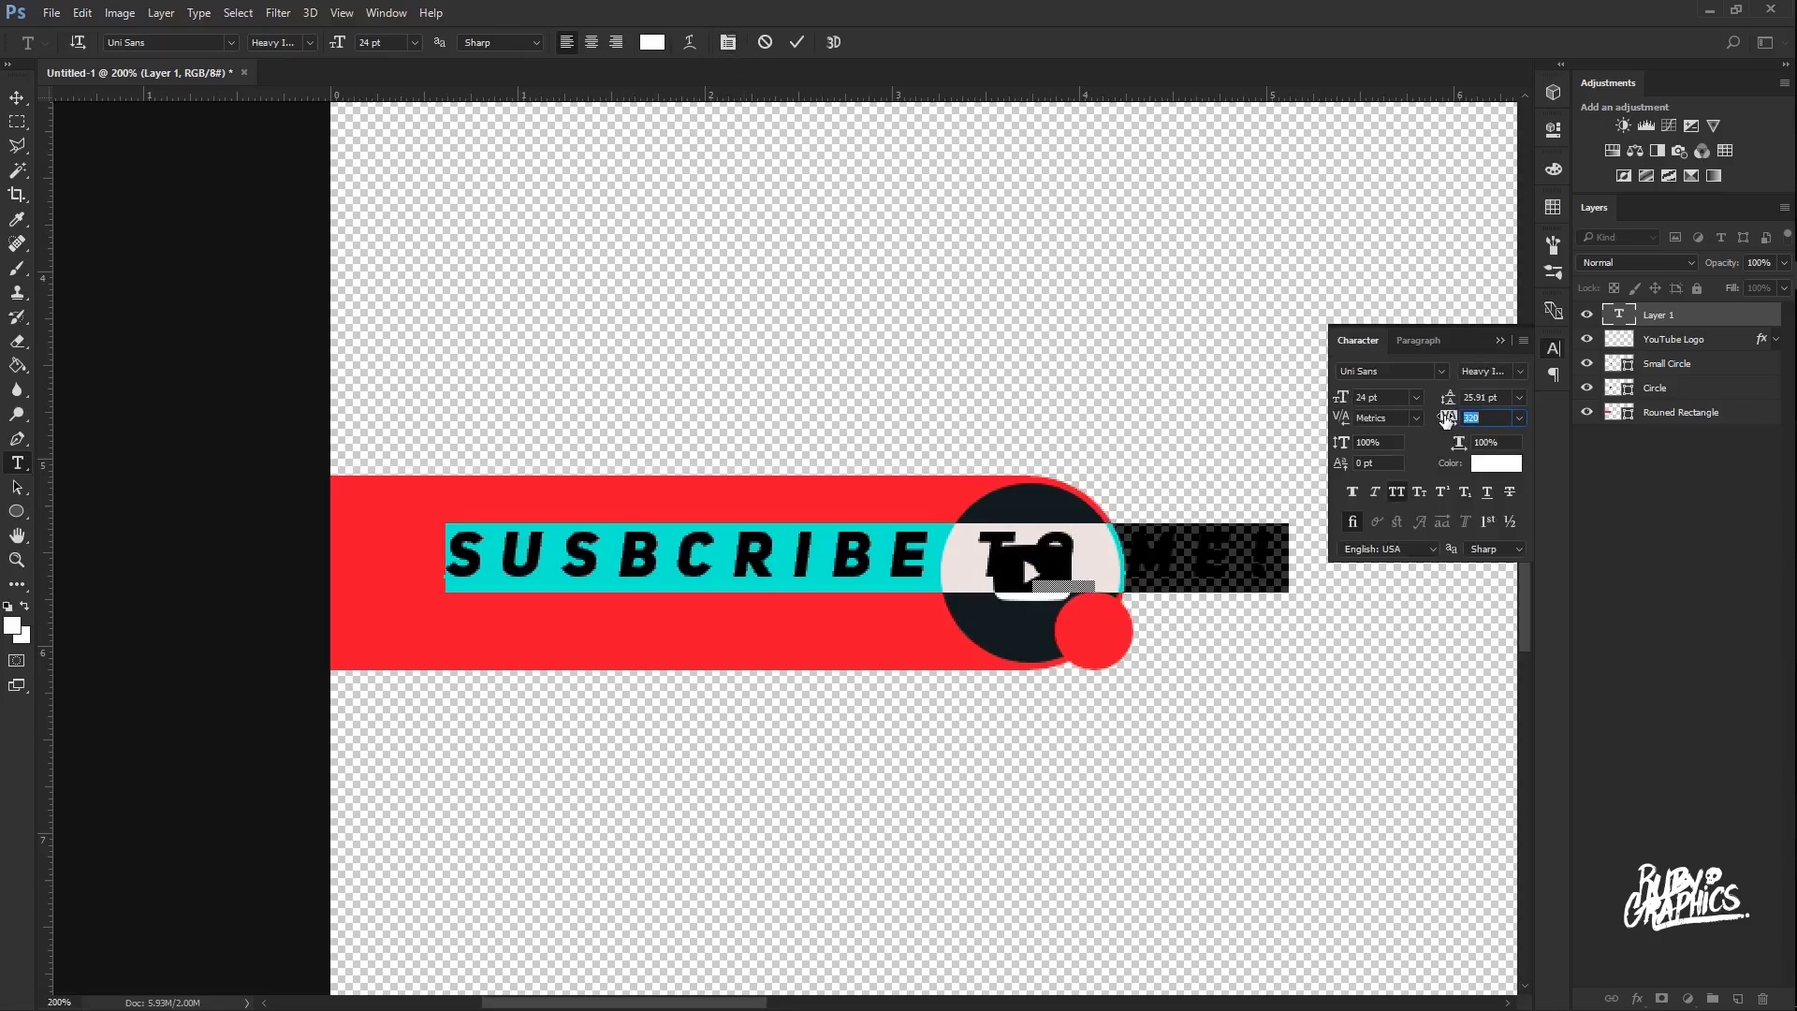